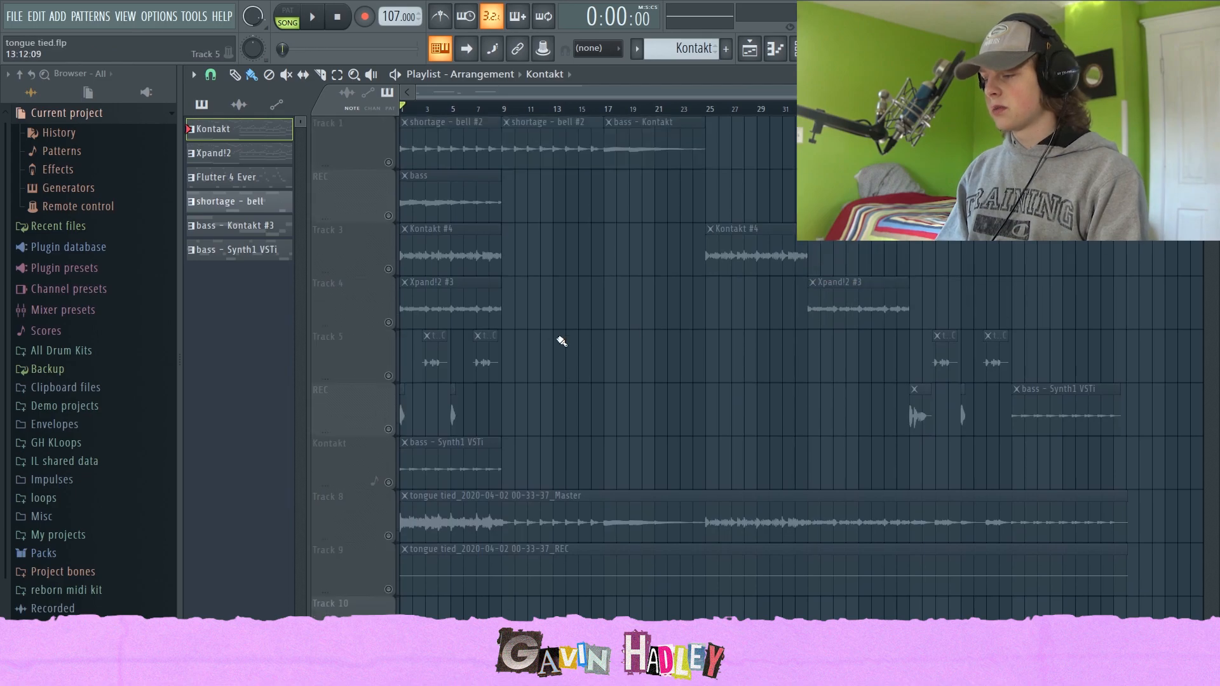
Place the Kontakt pattern at the start of playlist track 10 and open its notes in the piano roll
left_click_drag(205, 129, 404, 607)
scroll(447, 487, "down", 4)
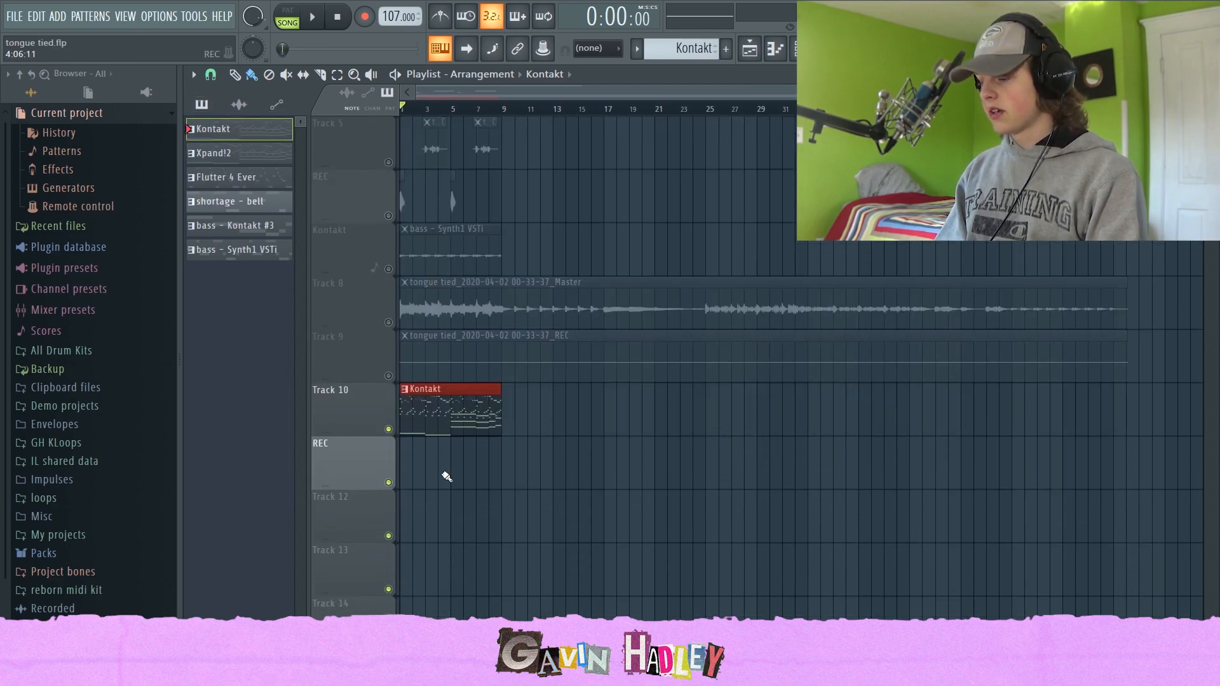
double_click(436, 414)
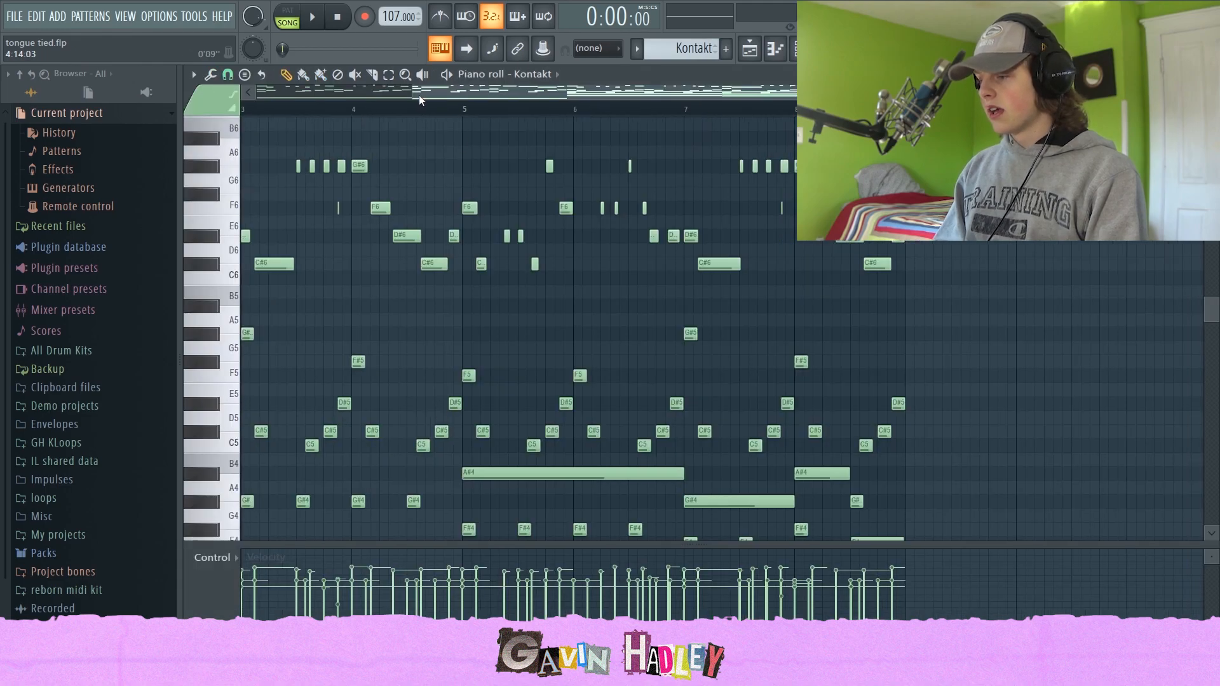
Examine the arpeggio in the opening bars up close and audition its C#5 notes
left_click_drag(418, 94, 261, 94)
scroll(470, 328, "down", 4)
scroll(470, 327, "up", 3)
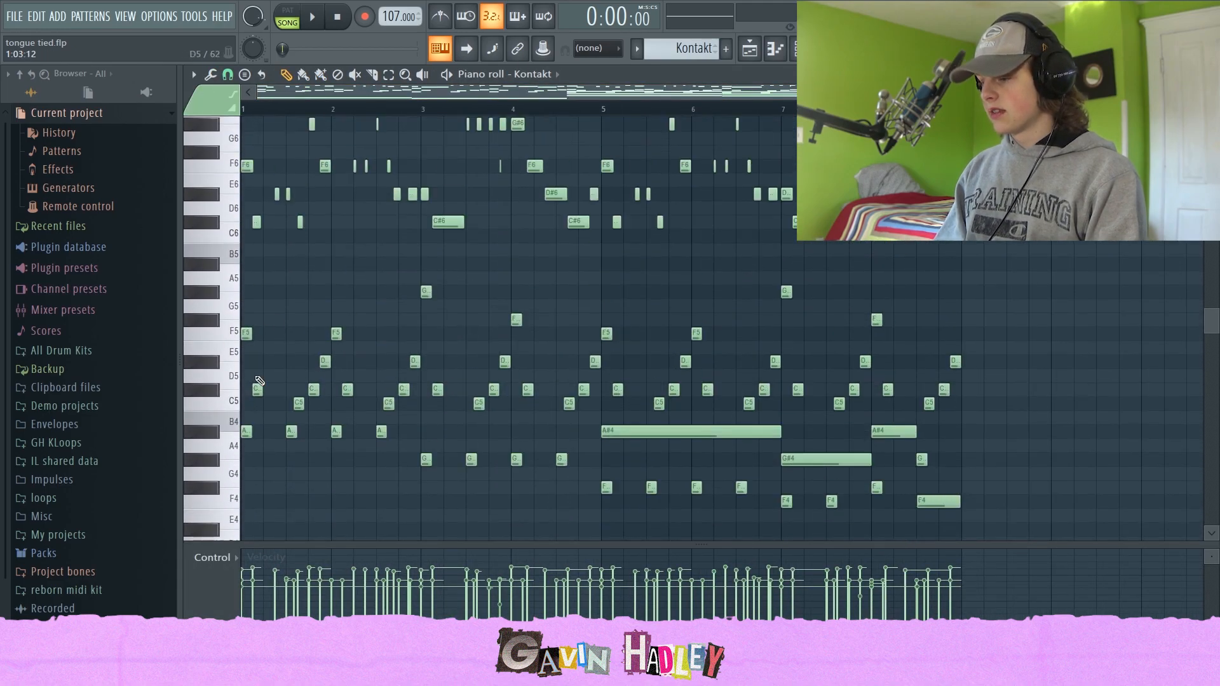
left_click_drag(1086, 90, 531, 85)
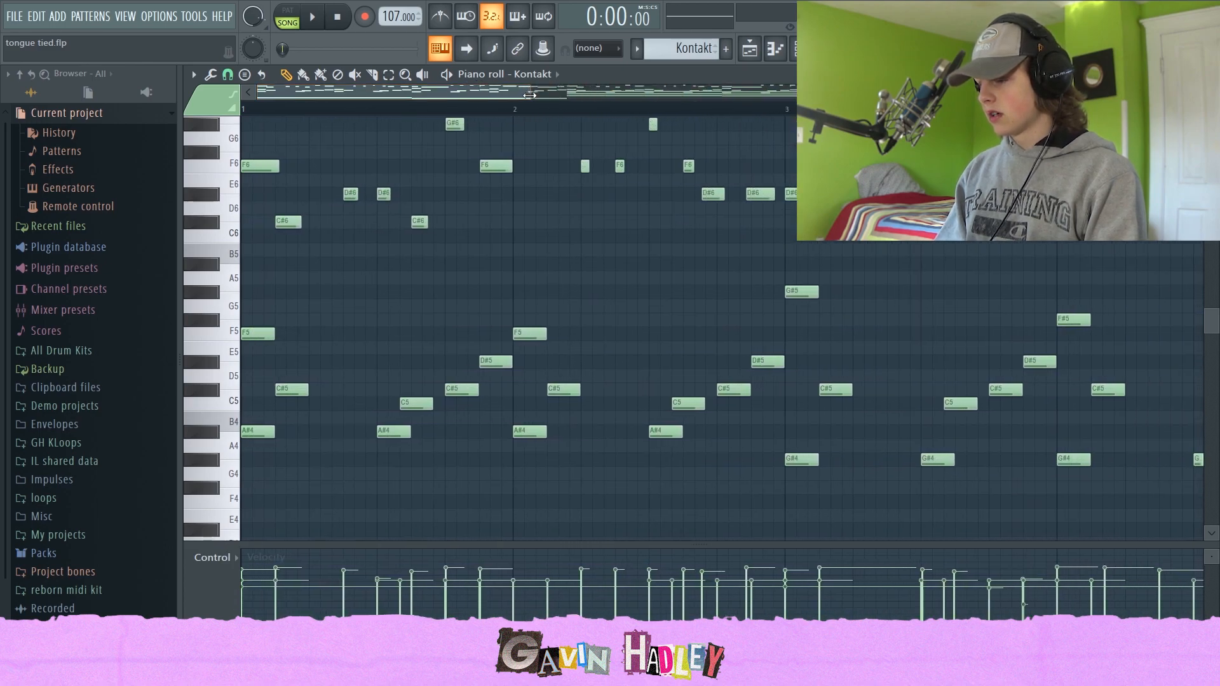
left_click(294, 391)
mouse_move(292, 392)
left_mouse_down()
mouse_move(257, 391)
mouse_move(284, 390)
left_mouse_up()
scroll(381, 369, "down", 3)
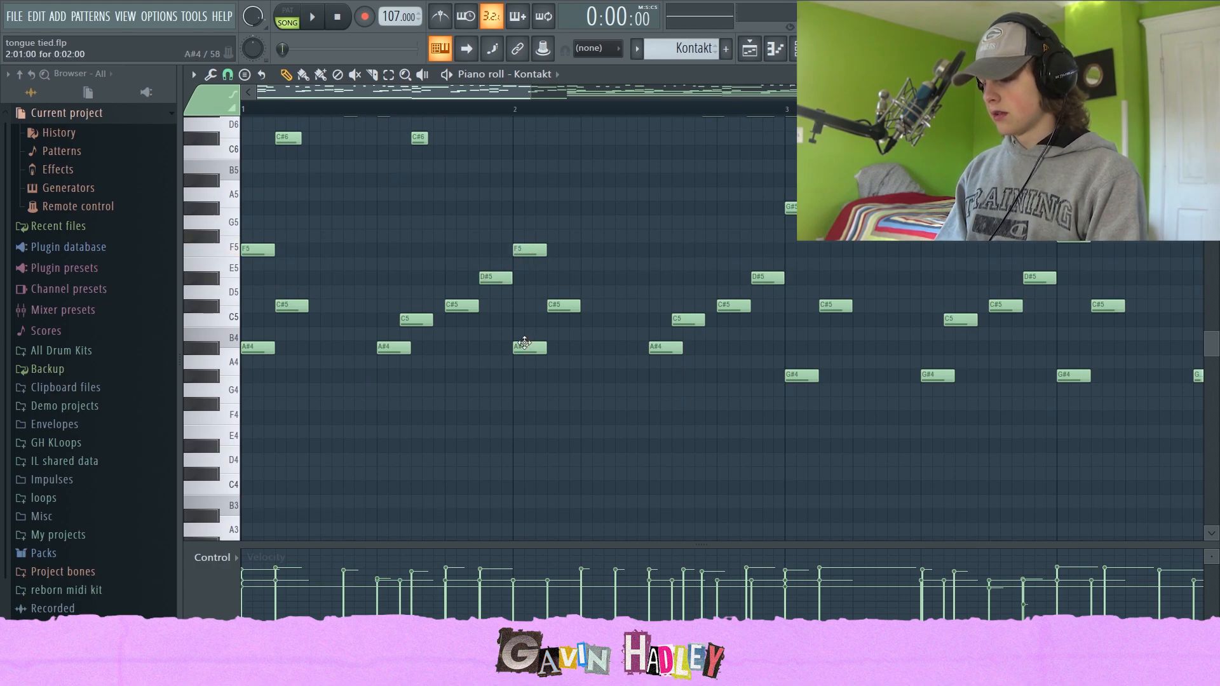
mouse_move(559, 301)
left_mouse_down()
mouse_move(527, 305)
mouse_move(557, 305)
left_mouse_up()
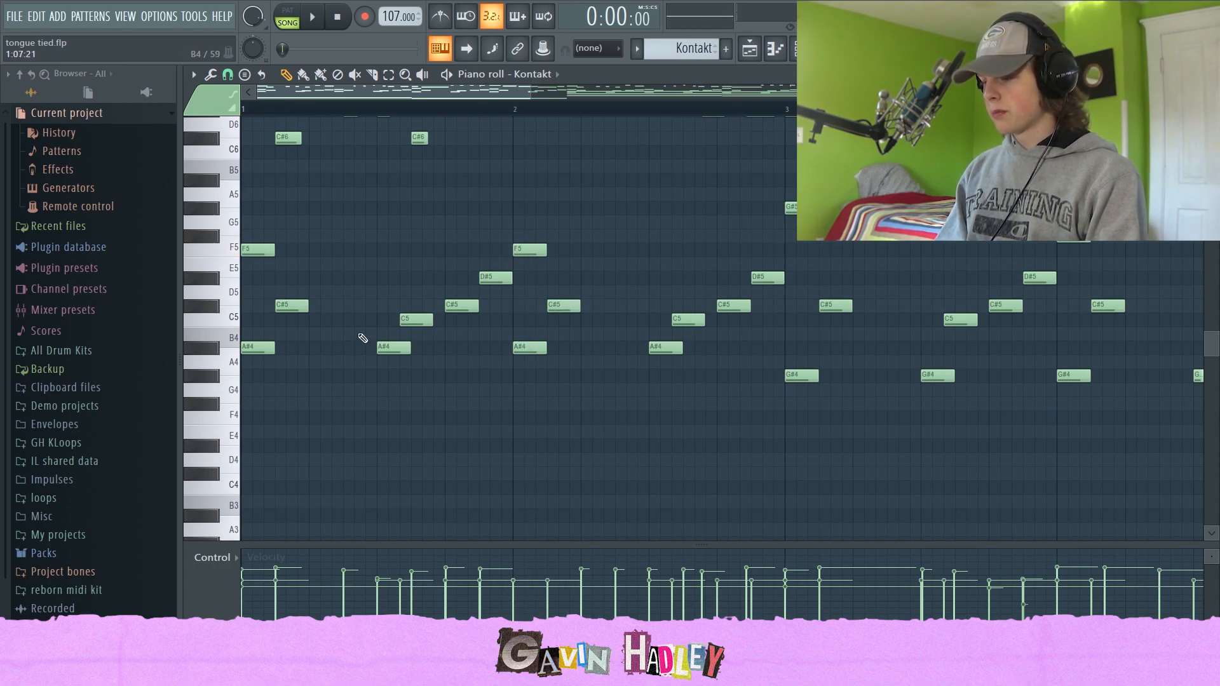
Try shifting the C5 note in bar 1 slightly later, and move it back to its original position
left_click_drag(408, 322, 419, 321)
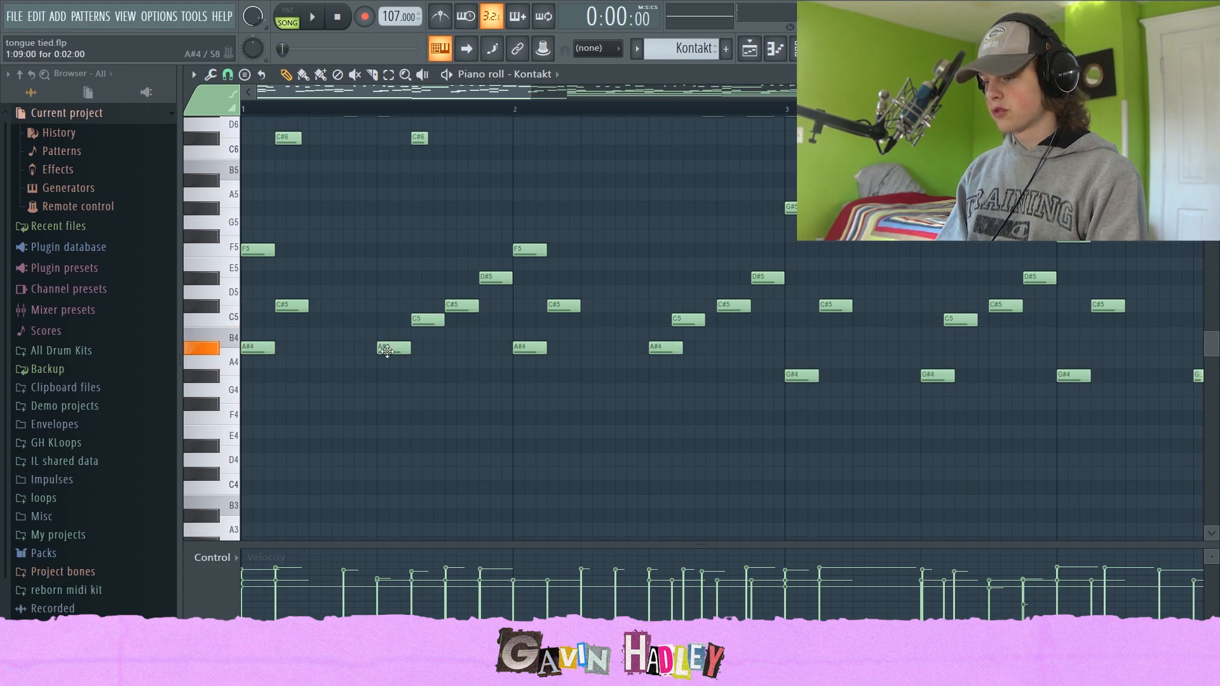
left_click(460, 307)
left_click_drag(420, 325, 407, 326)
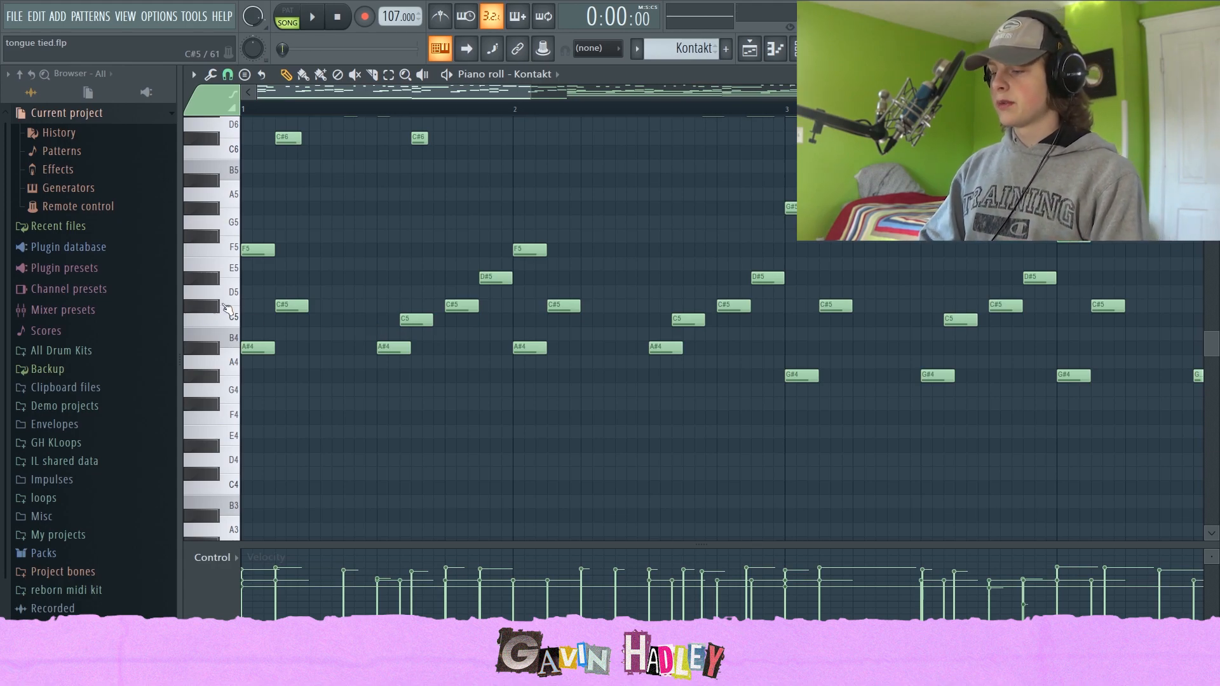
Delete the high melody notes above the arpeggio in the first four bars
scroll(292, 379, "up", 4)
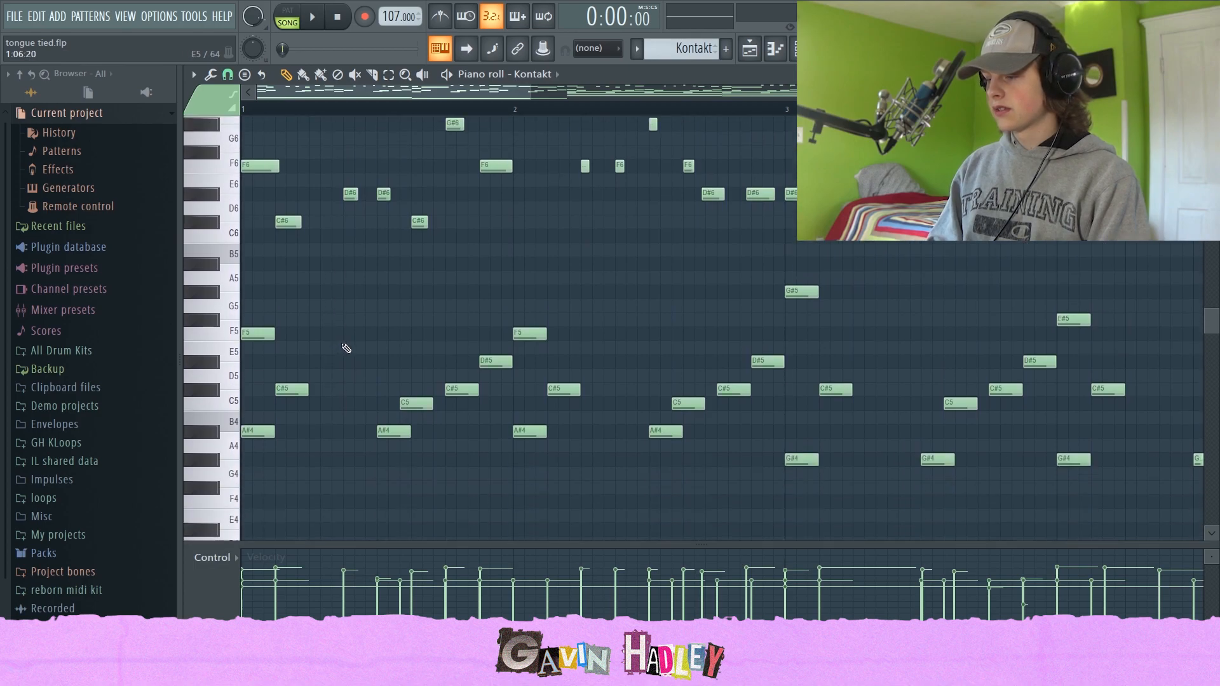
key("space")
scroll(349, 251, "down", 2)
key("space")
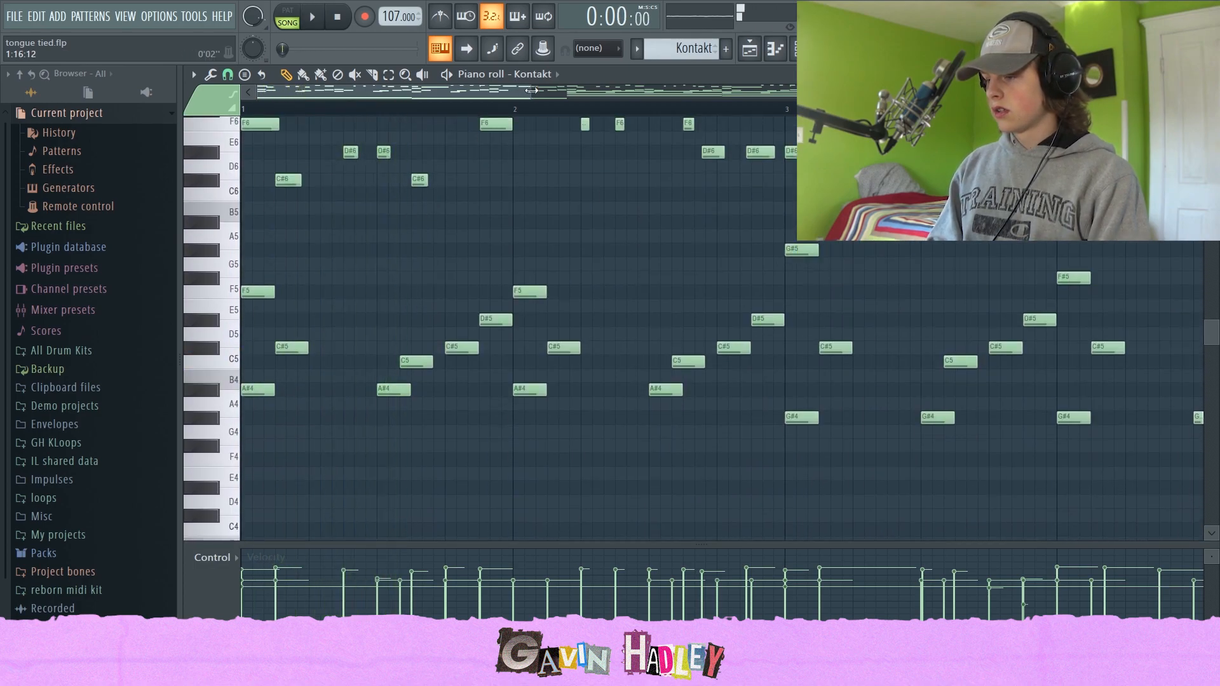
left_click_drag(531, 90, 930, 92)
scroll(597, 188, "up", 3)
left_click(389, 75)
left_click_drag(673, 317, 145, 134)
key("Delete")
Play back the first four bars and mark the lower arpeggio notes with selections
scroll(338, 346, "down", 8)
key("space")
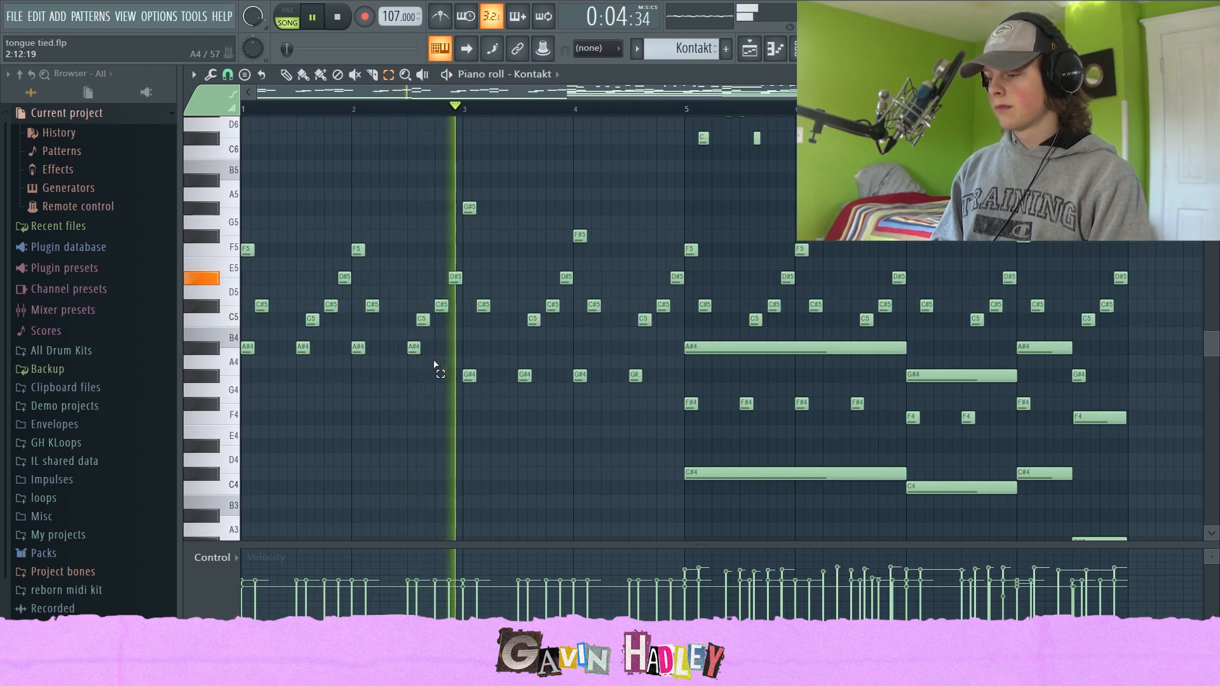
key("space")
left_click_drag(444, 368, 637, 412)
left_click_drag(488, 363, 201, 351)
left_click_drag(452, 420, 638, 364)
left_click(662, 373)
key("space")
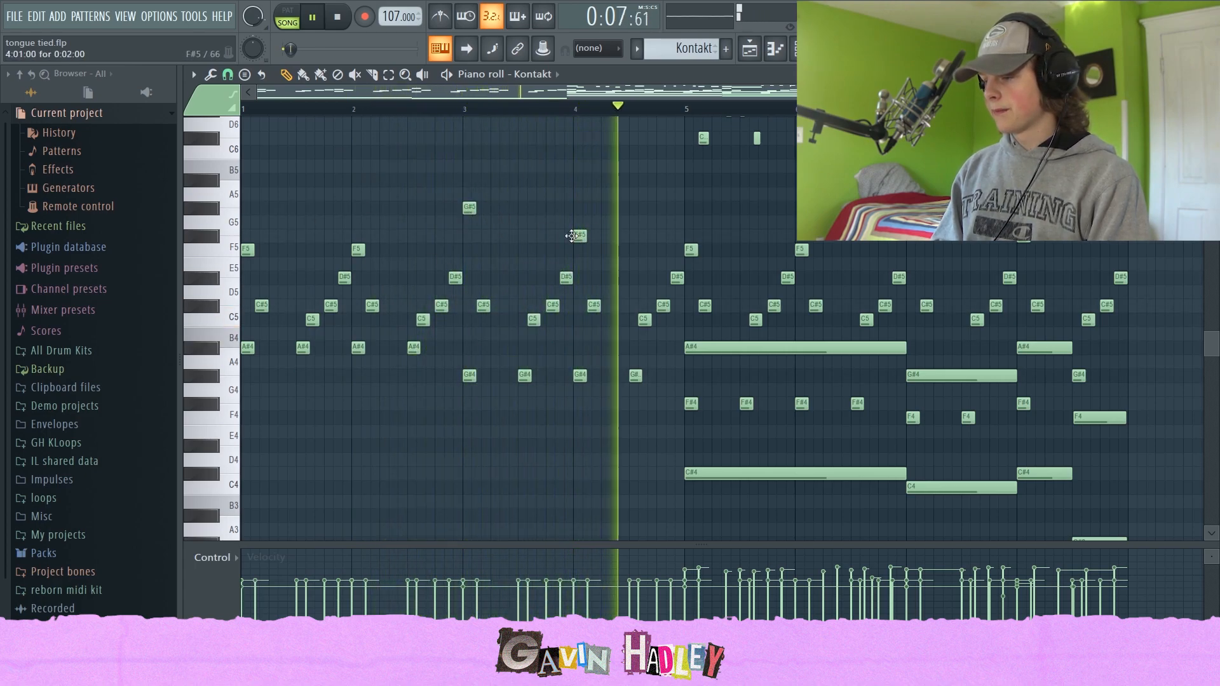
key("space")
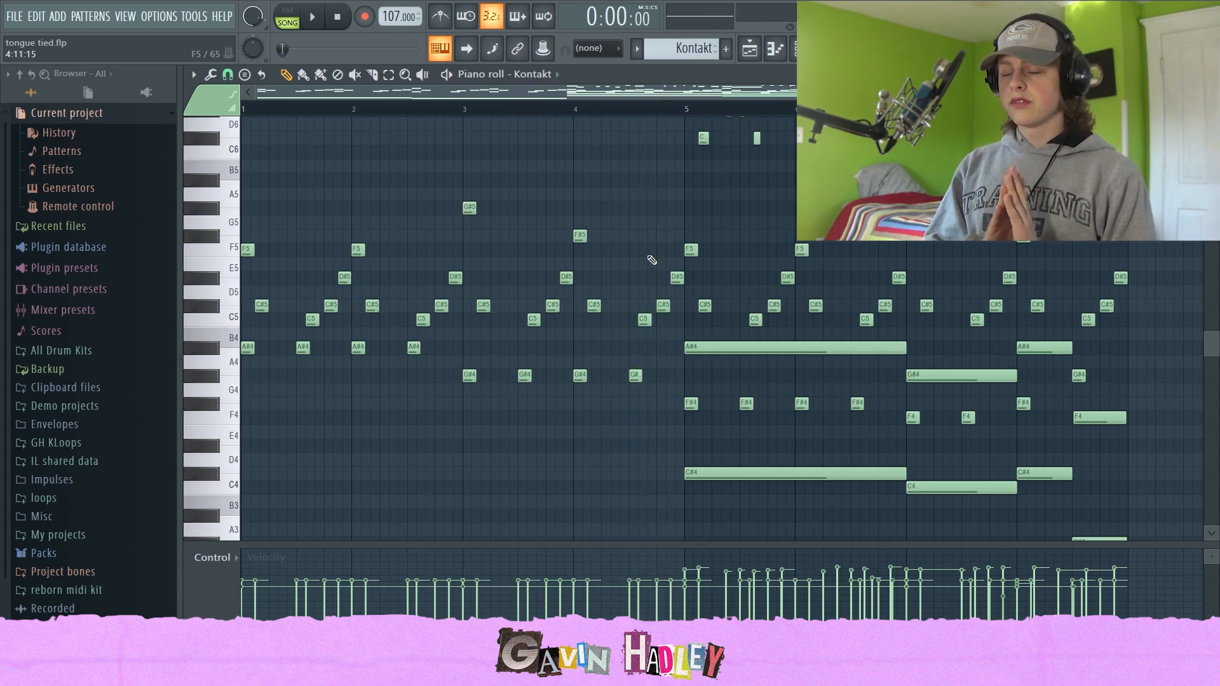
Examine the bass notes beneath the arpeggio and play the pattern from just before bar 3
scroll(463, 245, "down", 7)
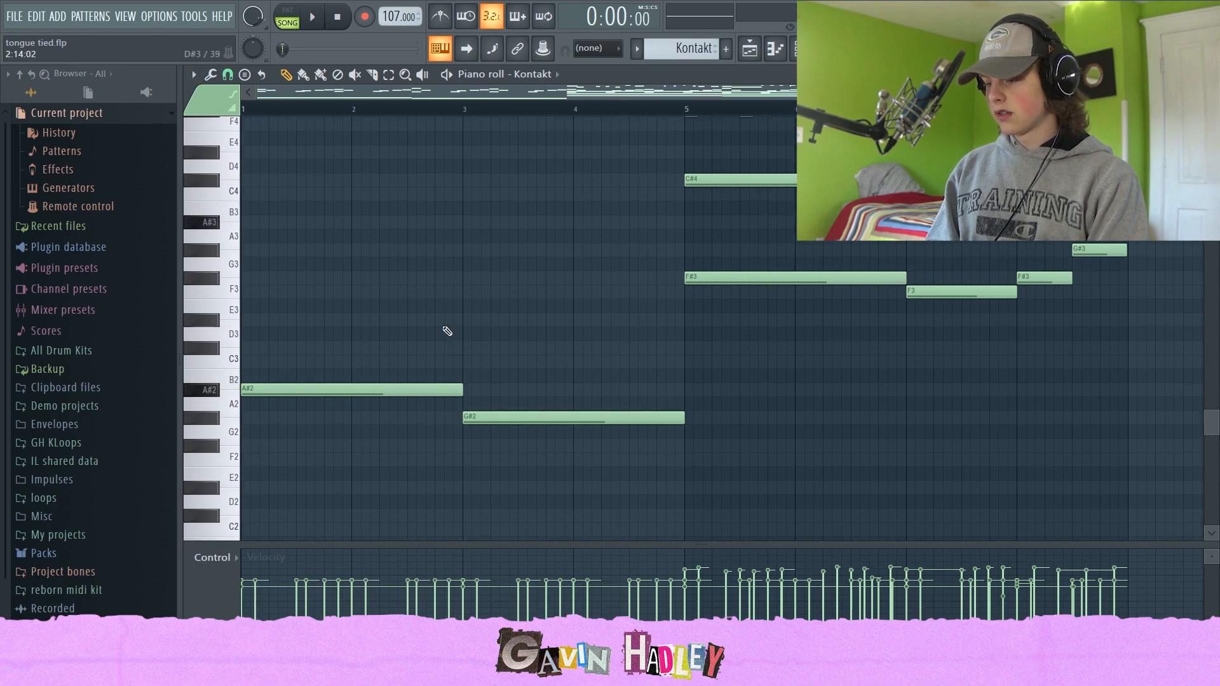
scroll(447, 330, "up", 5)
scroll(444, 267, "up", 2)
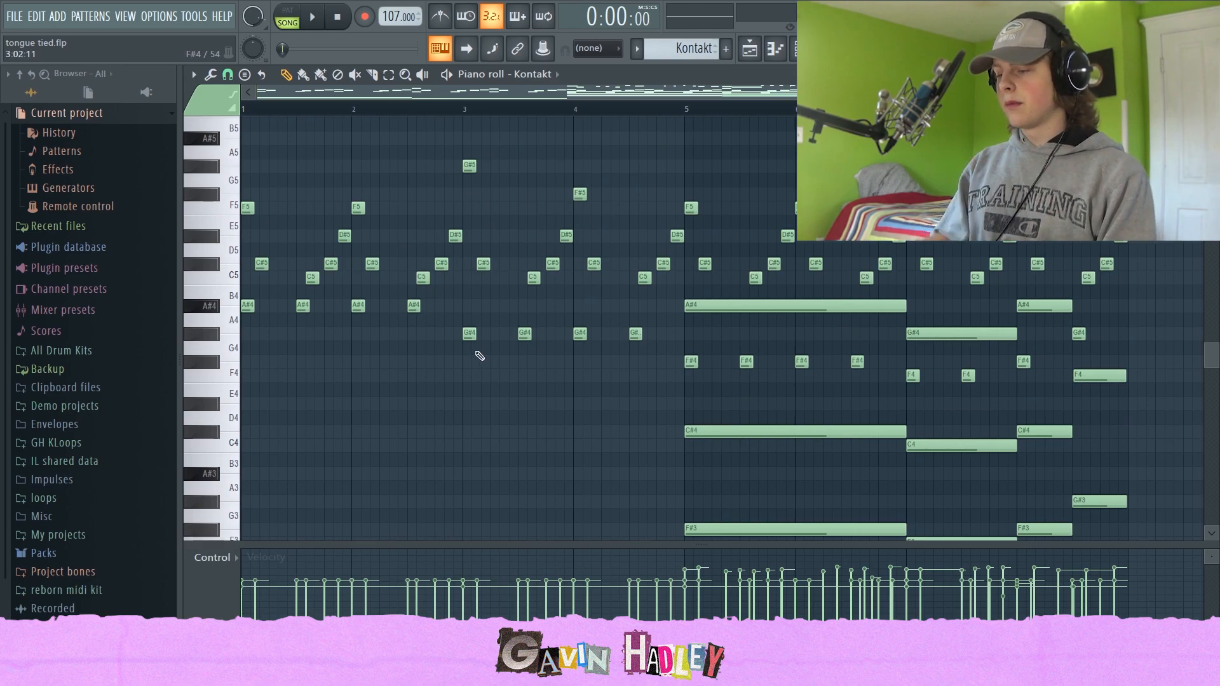
left_click(241, 208)
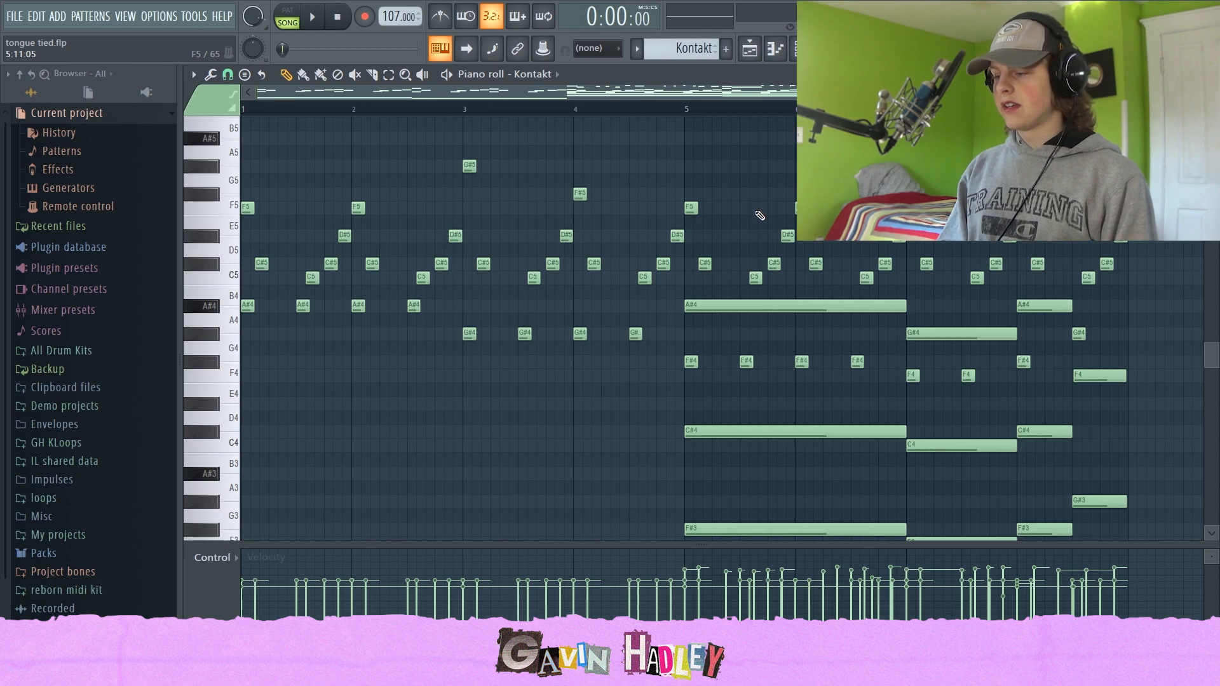
left_click(436, 110)
key("space")
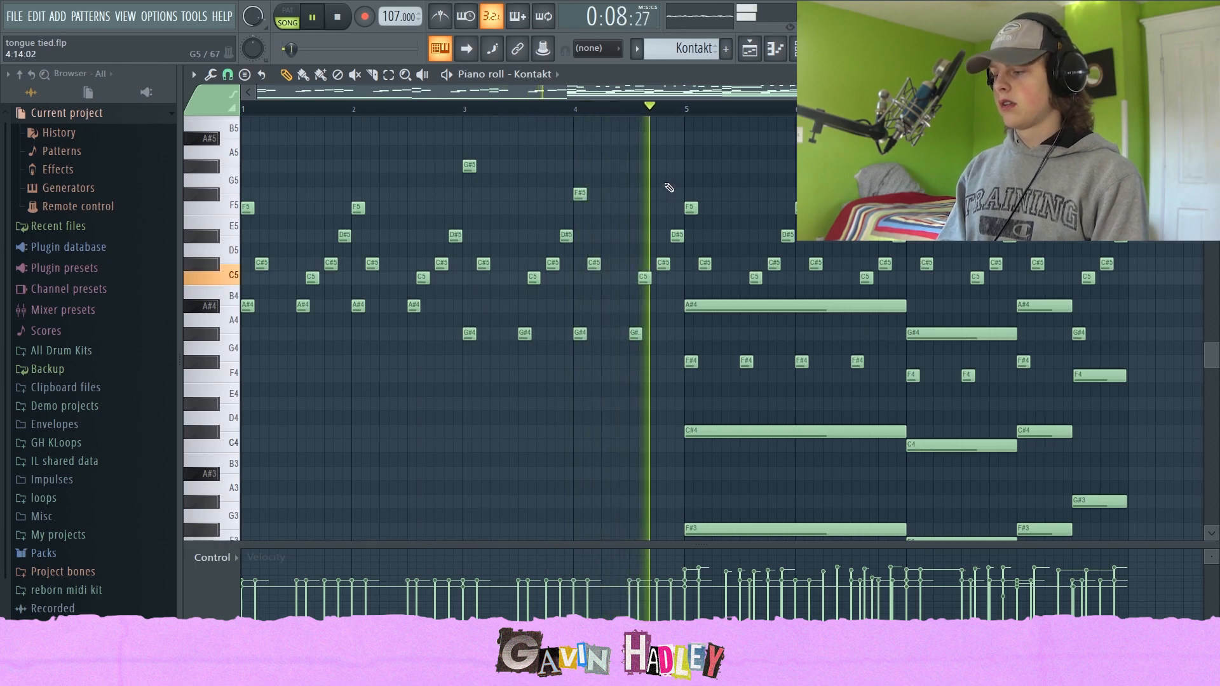
key("space")
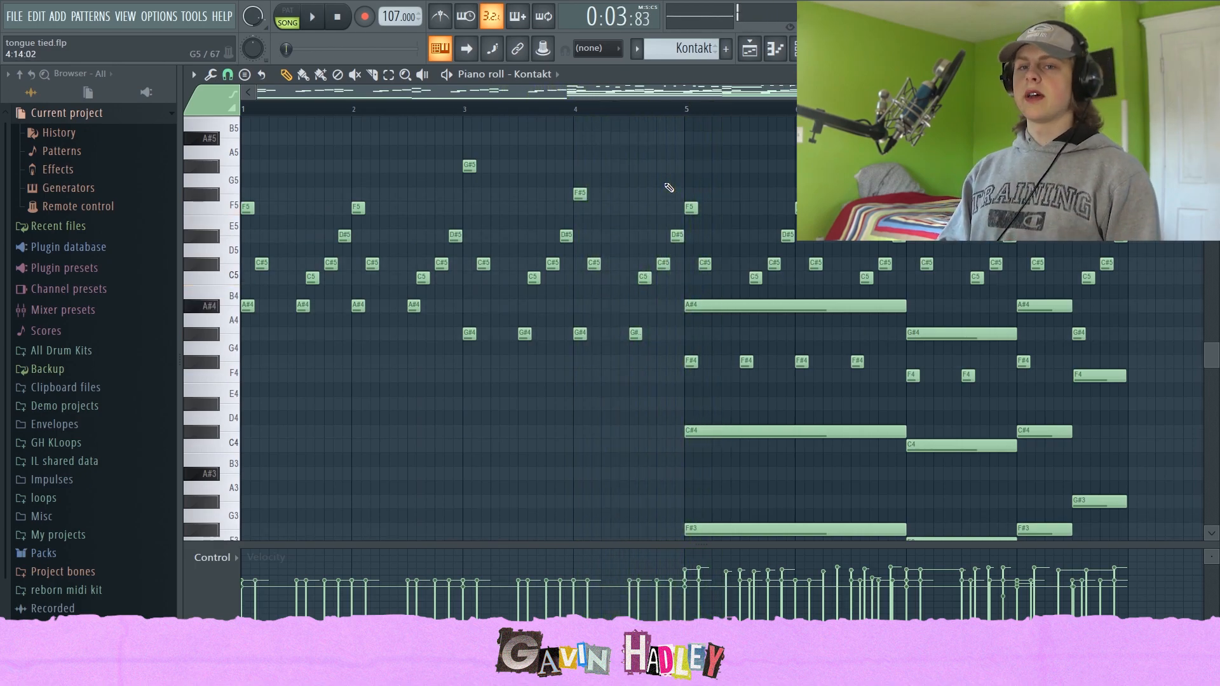
Compare the bass notes in bars 1 to 4 with the arpeggio's lowest notes, auditioning keys on the piano
scroll(669, 188, "down", 2)
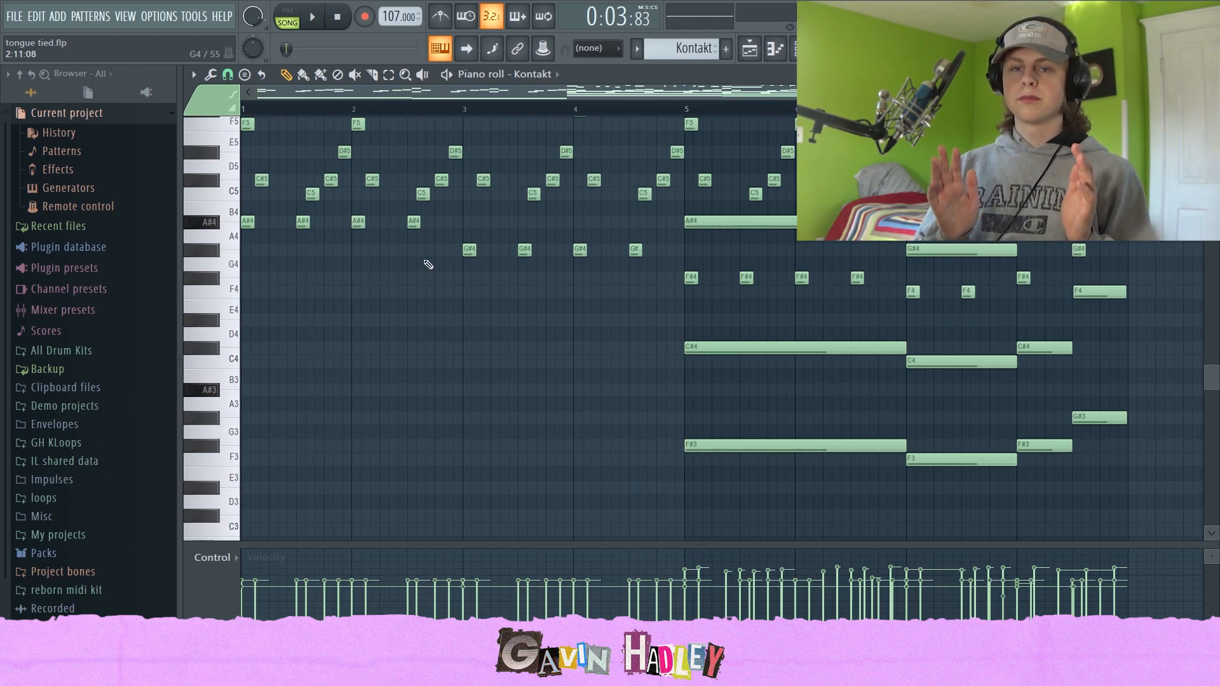
scroll(458, 299, "down", 4)
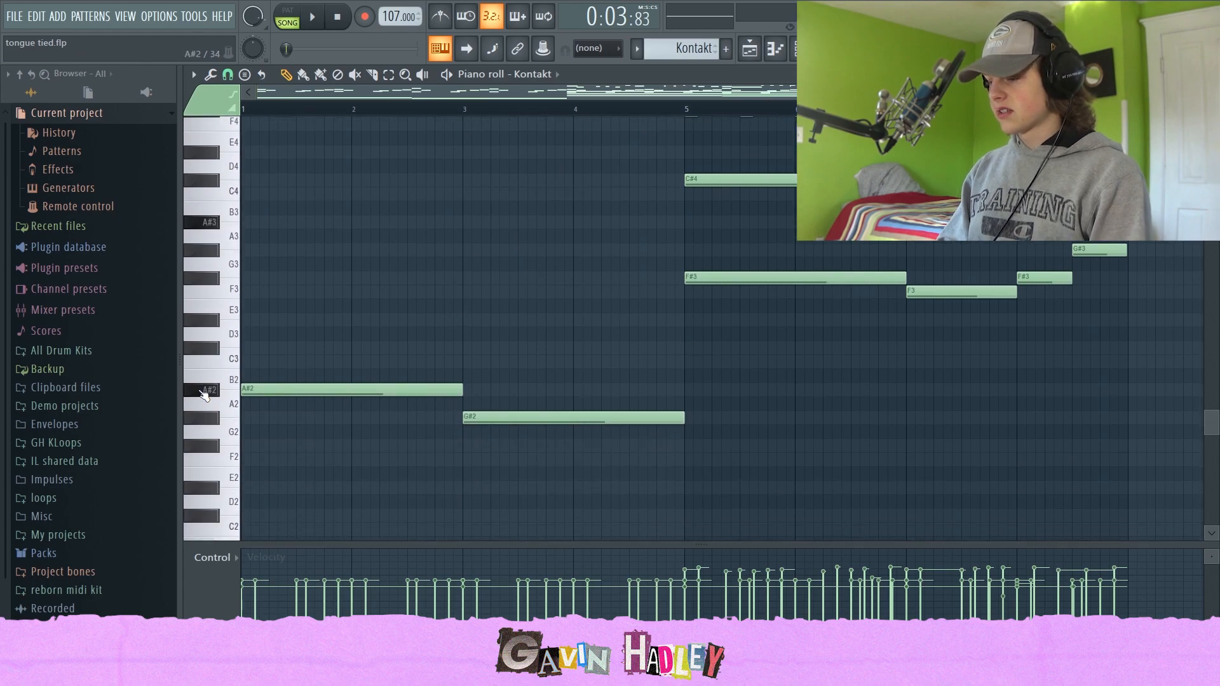
scroll(271, 381, "up", 5)
left_click(216, 266)
scroll(240, 344, "down", 6)
left_click(224, 352)
scroll(274, 379, "up", 5)
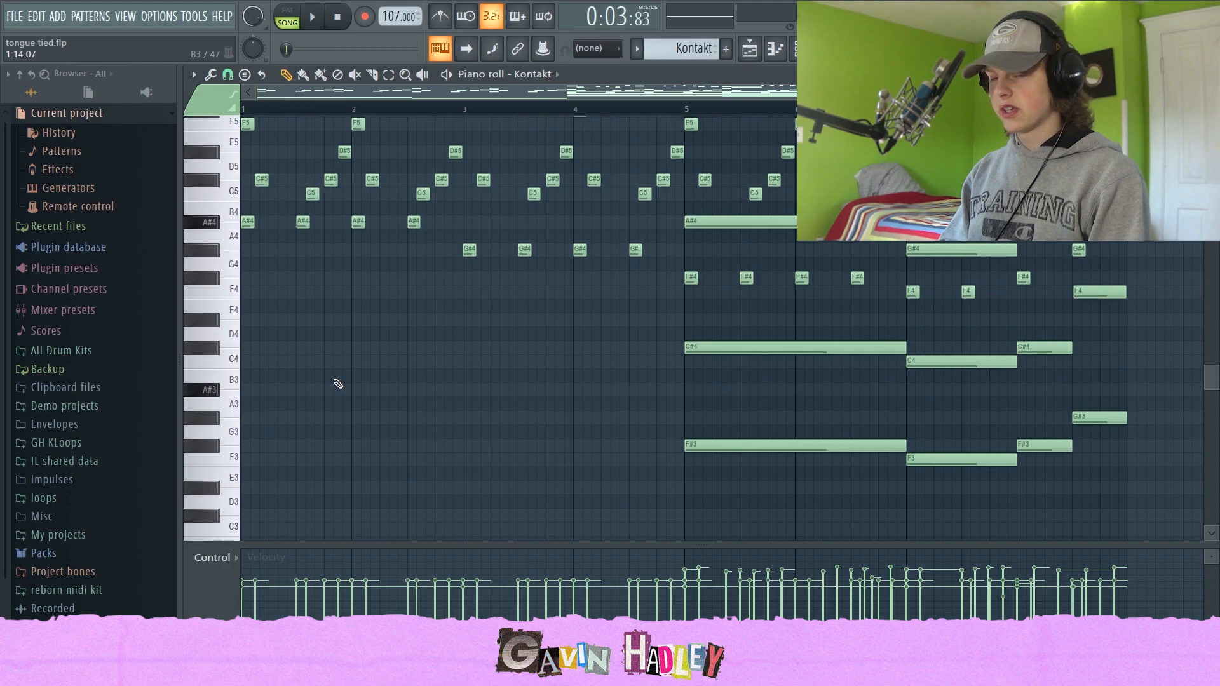
scroll(338, 383, "down", 6)
scroll(456, 343, "up", 4)
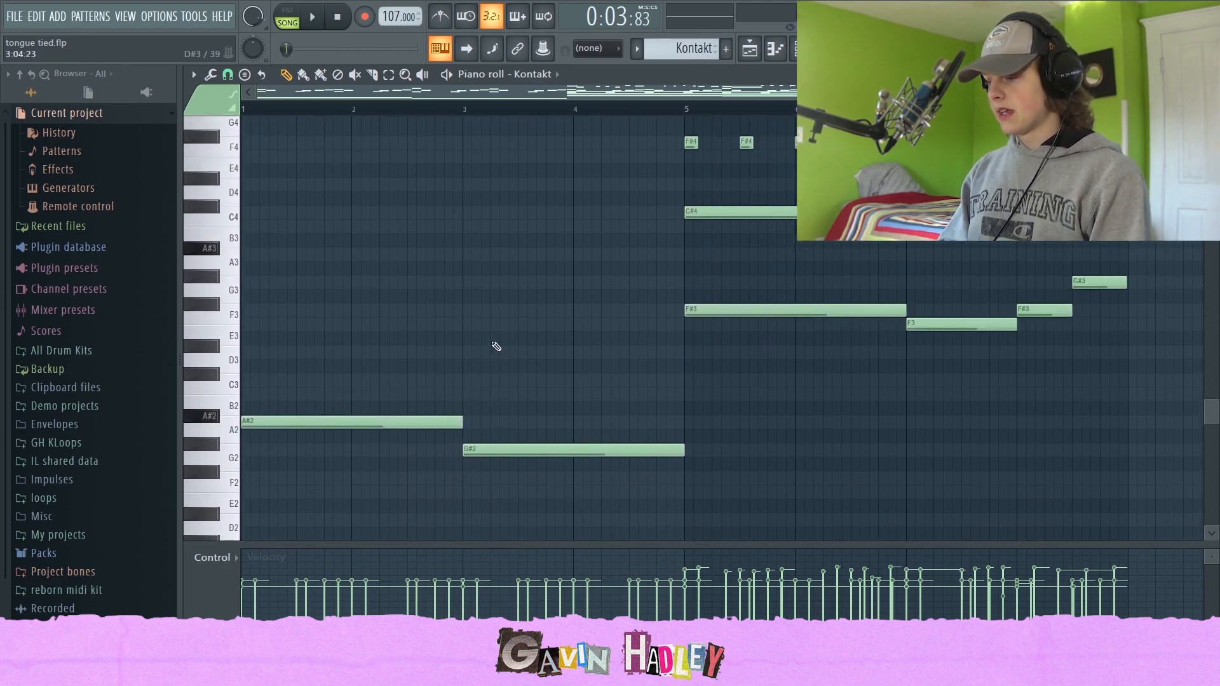
scroll(653, 397, "up", 2)
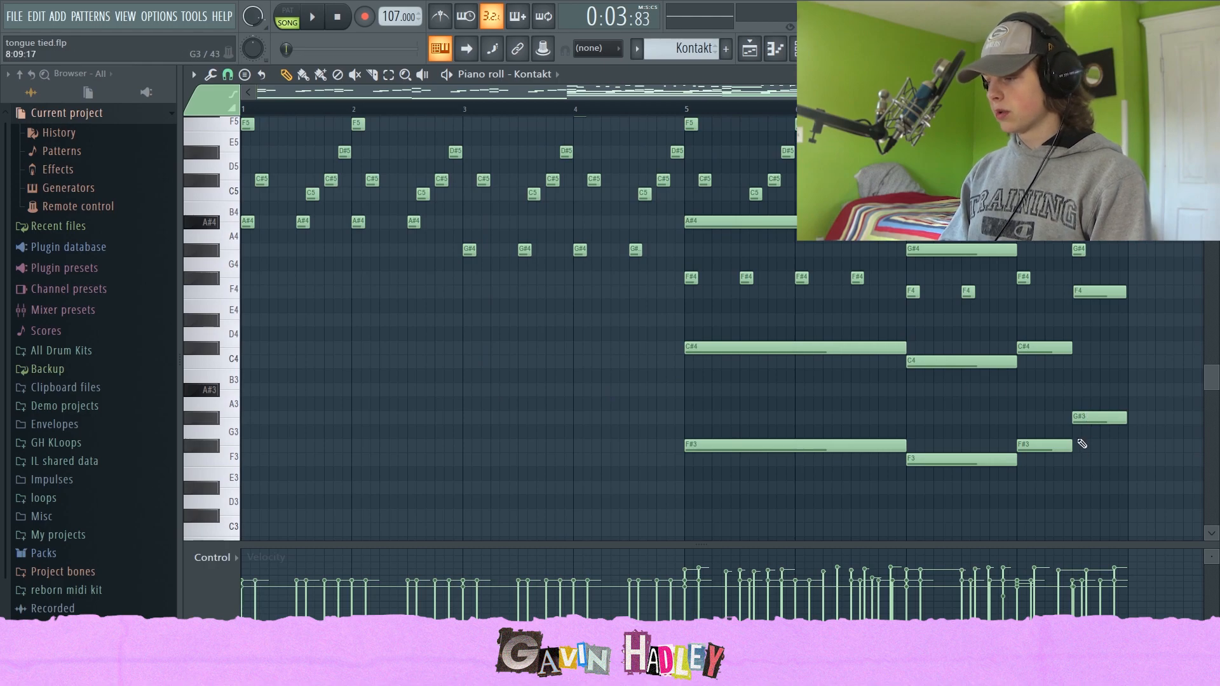
Restore the high melody notes in the first four bars
scroll(1082, 444, "down", 1)
left_click(388, 75)
scroll(692, 267, "up", 7)
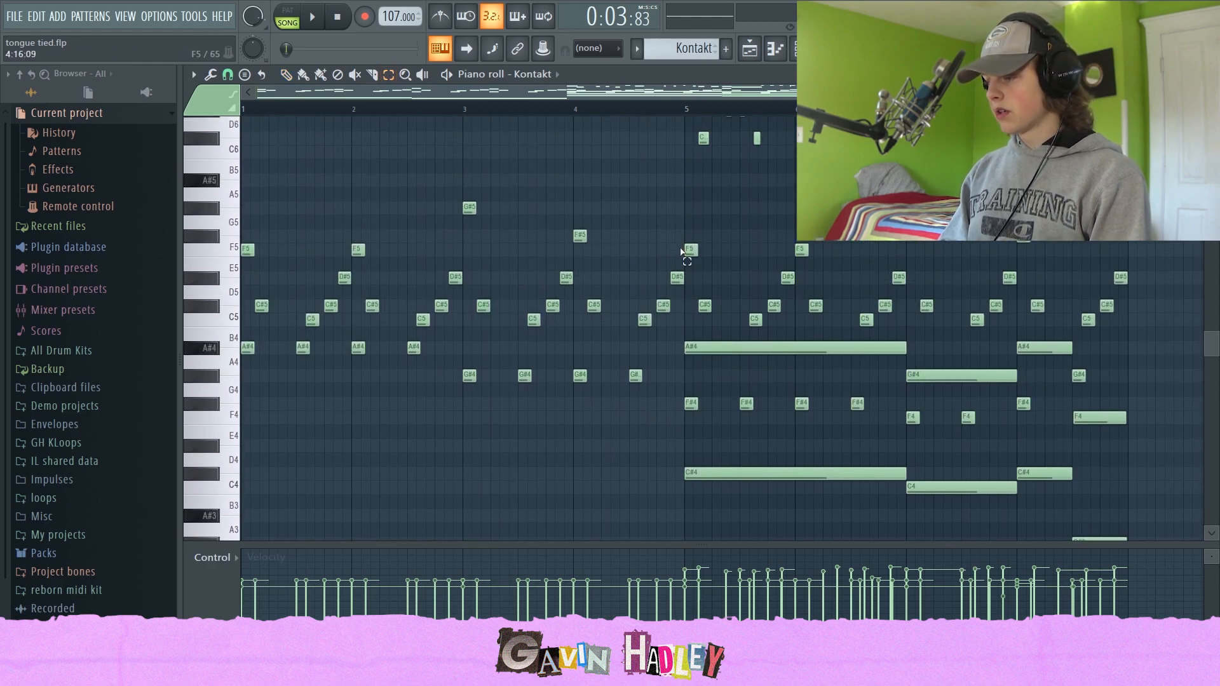
key("ctrl+h")
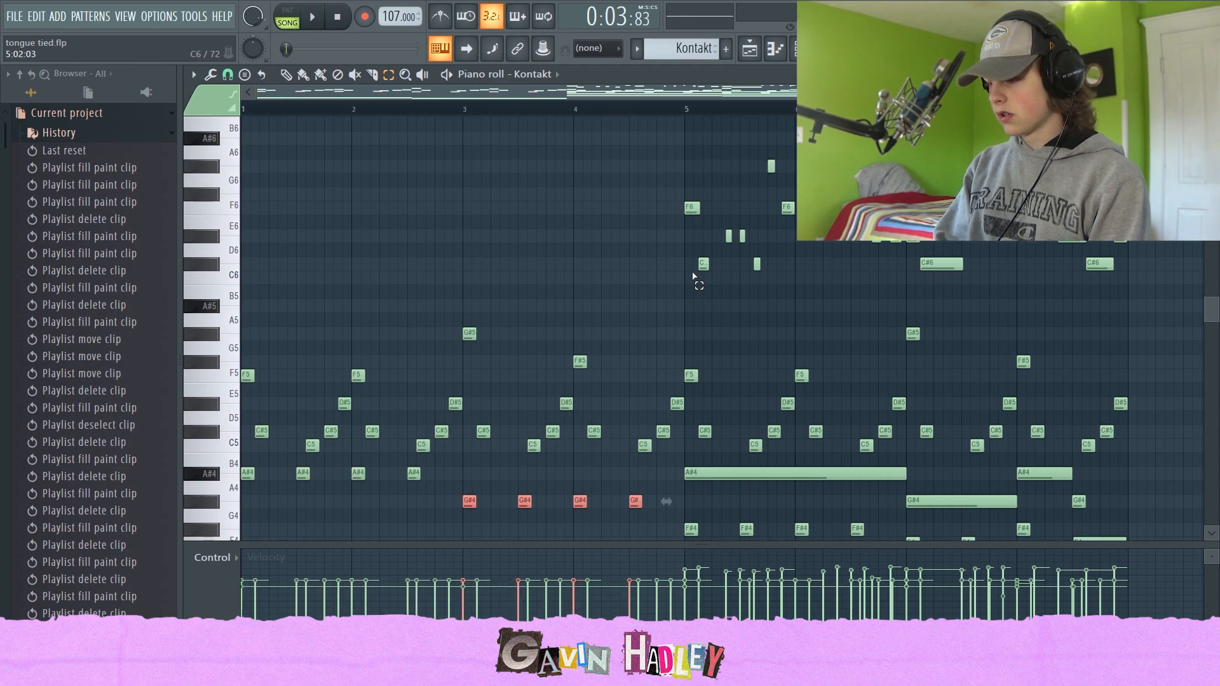
key("ctrl+v")
scroll(694, 277, "down", 7)
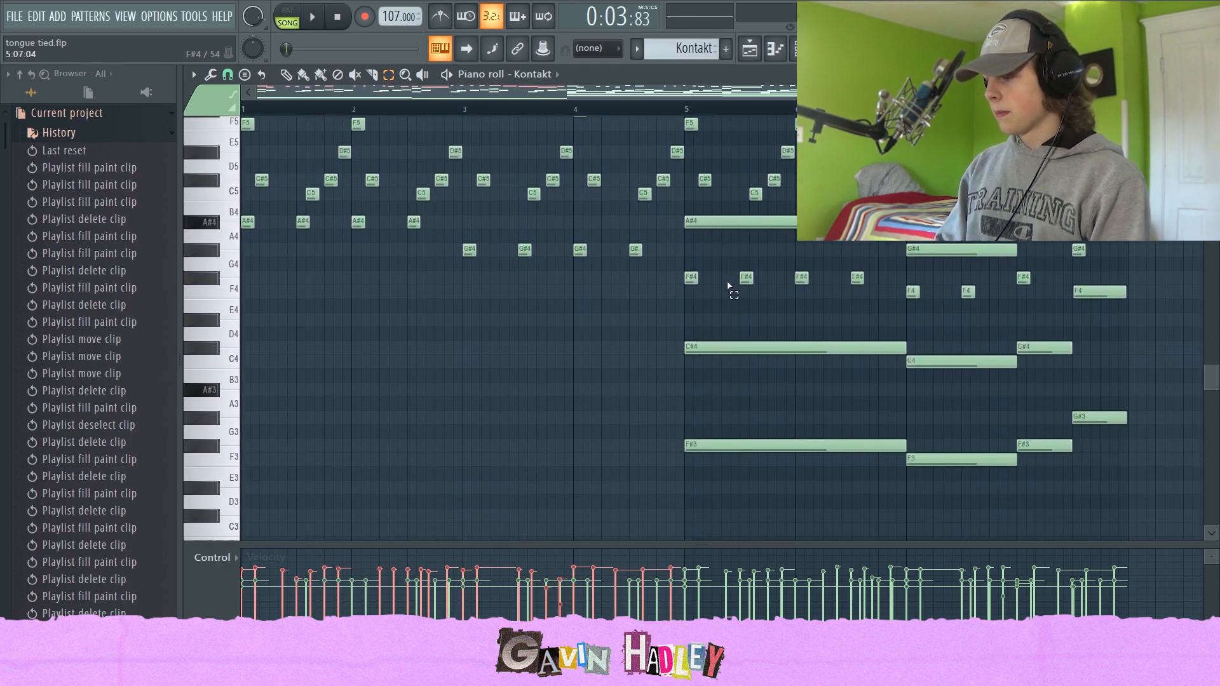
Select the long A#4, G#4 and A#4 chord notes in bars 5 to 8 and move them down one octave
left_click_drag(692, 343, 1032, 441)
left_click_drag(1117, 451, 603, 360)
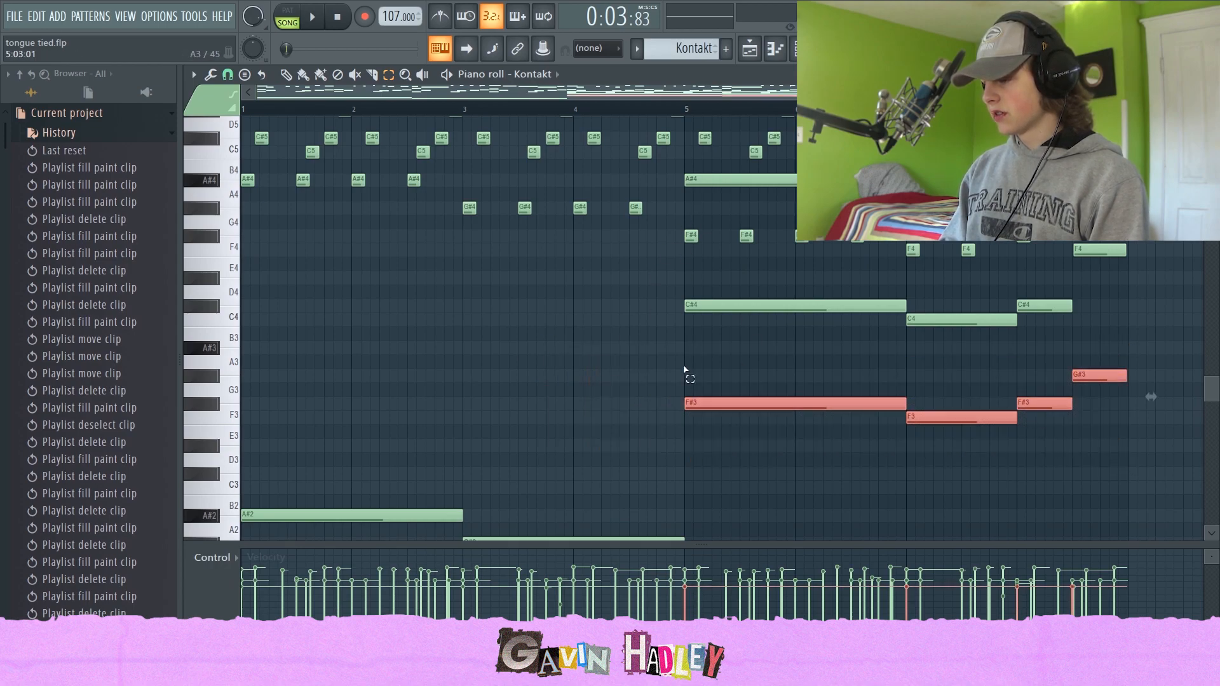
left_click_drag(680, 238, 898, 255)
left_click_drag(872, 249, 988, 265)
left_click_drag(995, 252, 1086, 194)
left_click_drag(711, 198, 802, 173)
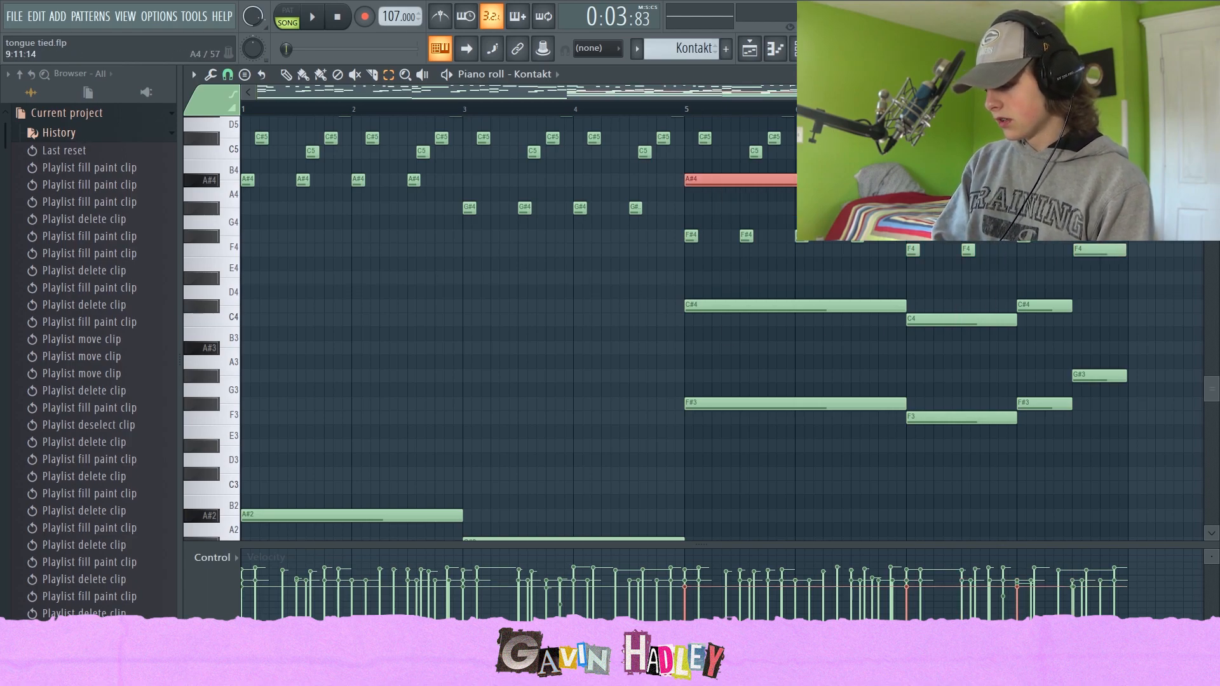
key("ctrl+Down")
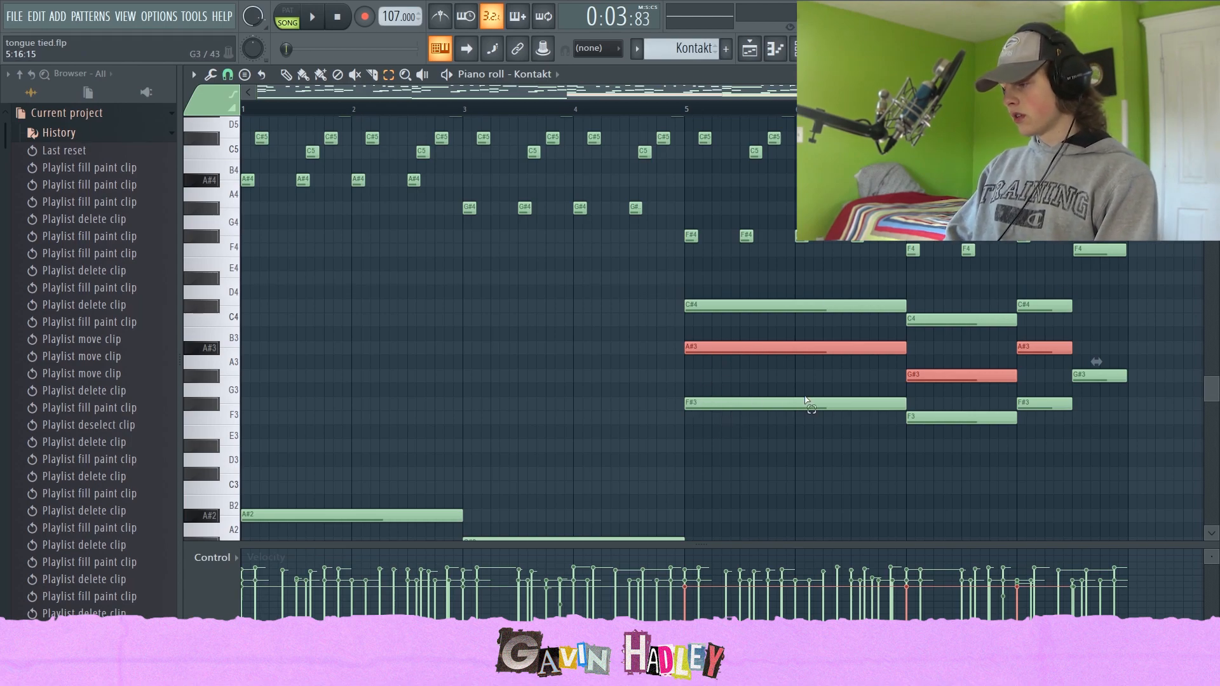
Select the chords in bars 7 and 8 in turn, and try adding a note above the final G#3
left_click_drag(913, 421, 959, 318)
left_click_drag(1045, 423, 1060, 286)
scroll(1095, 407, "up", 1)
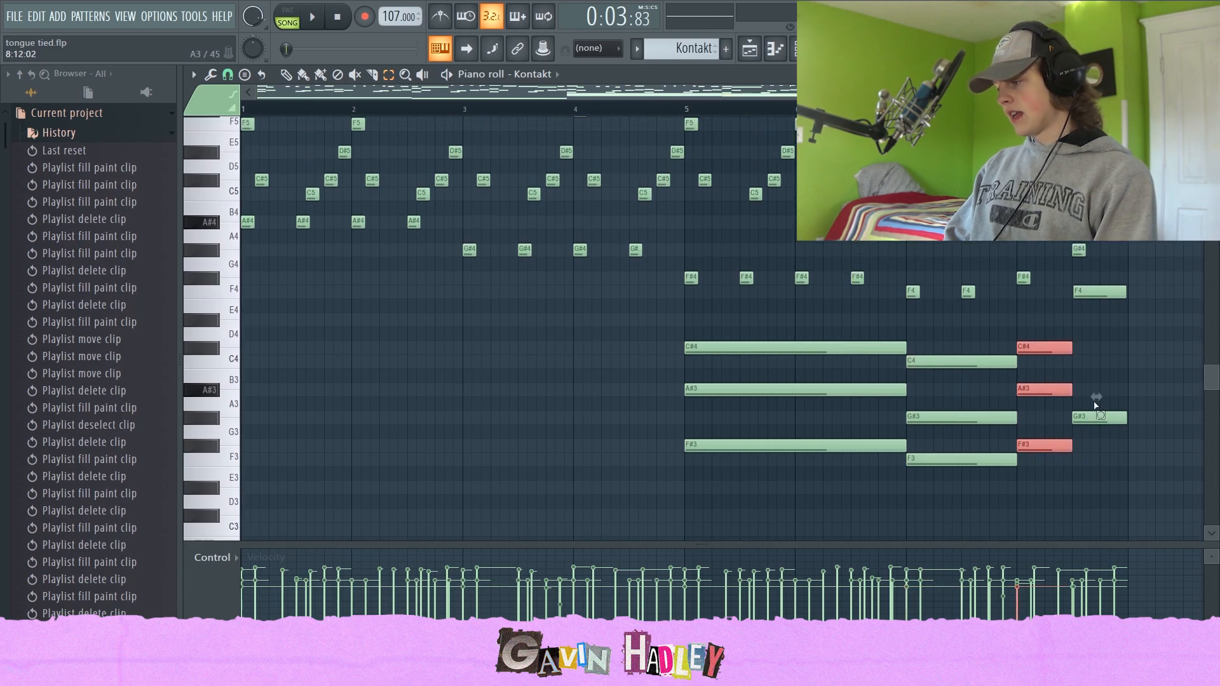
scroll(1094, 407, "up", 1)
scroll(1088, 345, "down", 1)
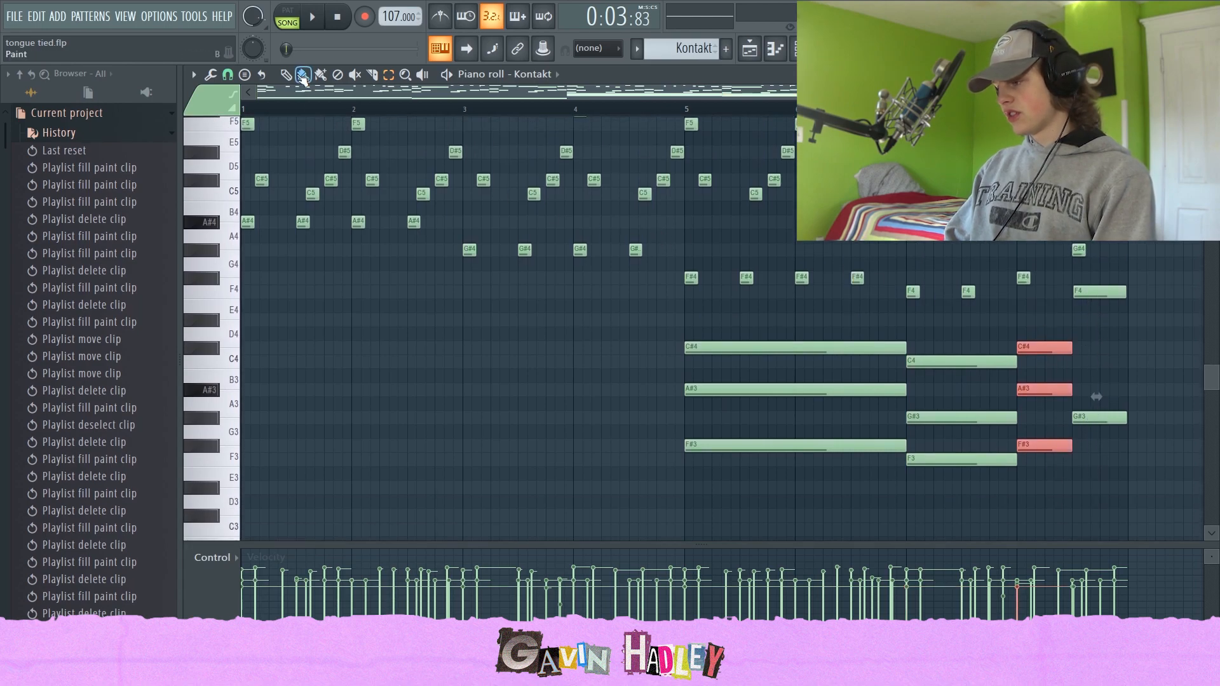
left_click_drag(1103, 359, 1075, 354)
right_click(1084, 361)
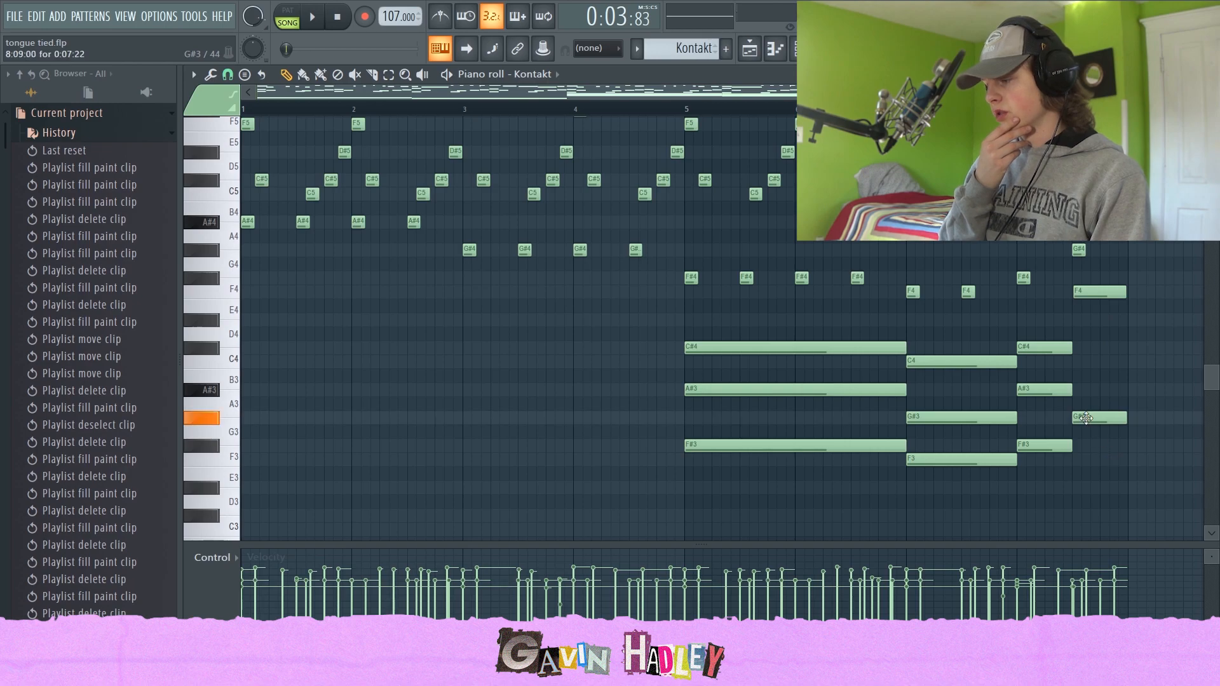
Review the bass, chord and melody notes across the pattern and play it back
scroll(686, 349, "down", 3)
scroll(686, 348, "down", 3)
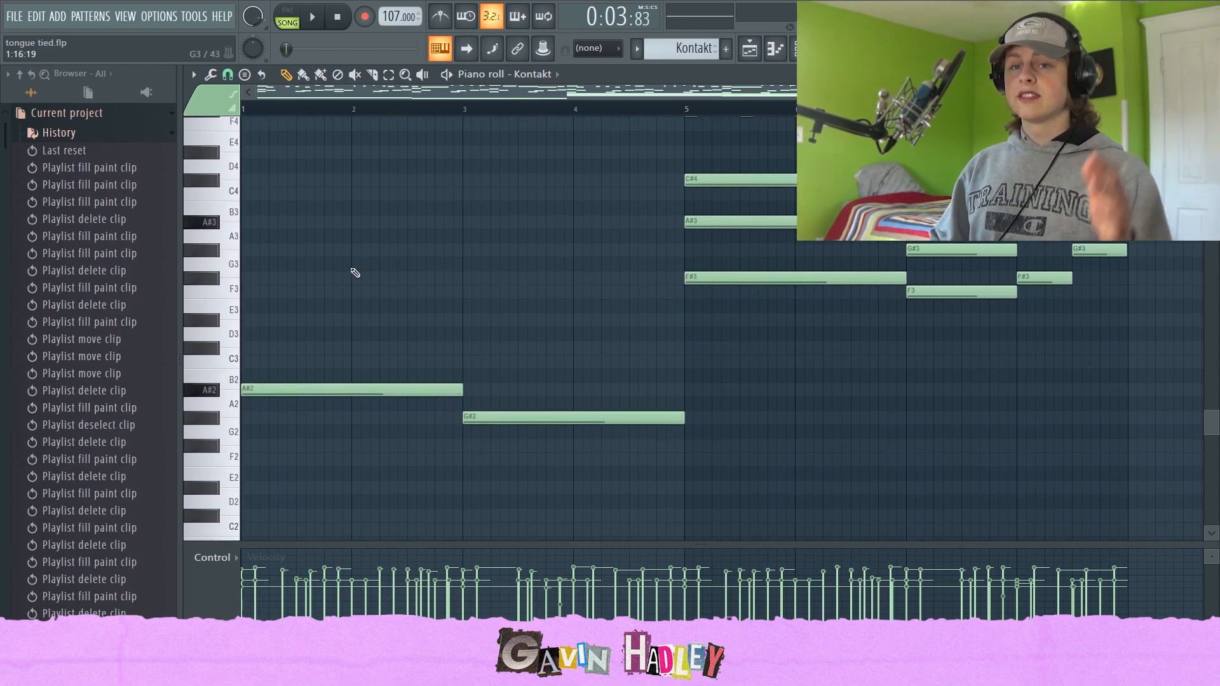
scroll(886, 334, "up", 5)
scroll(886, 334, "up", 6)
key("space")
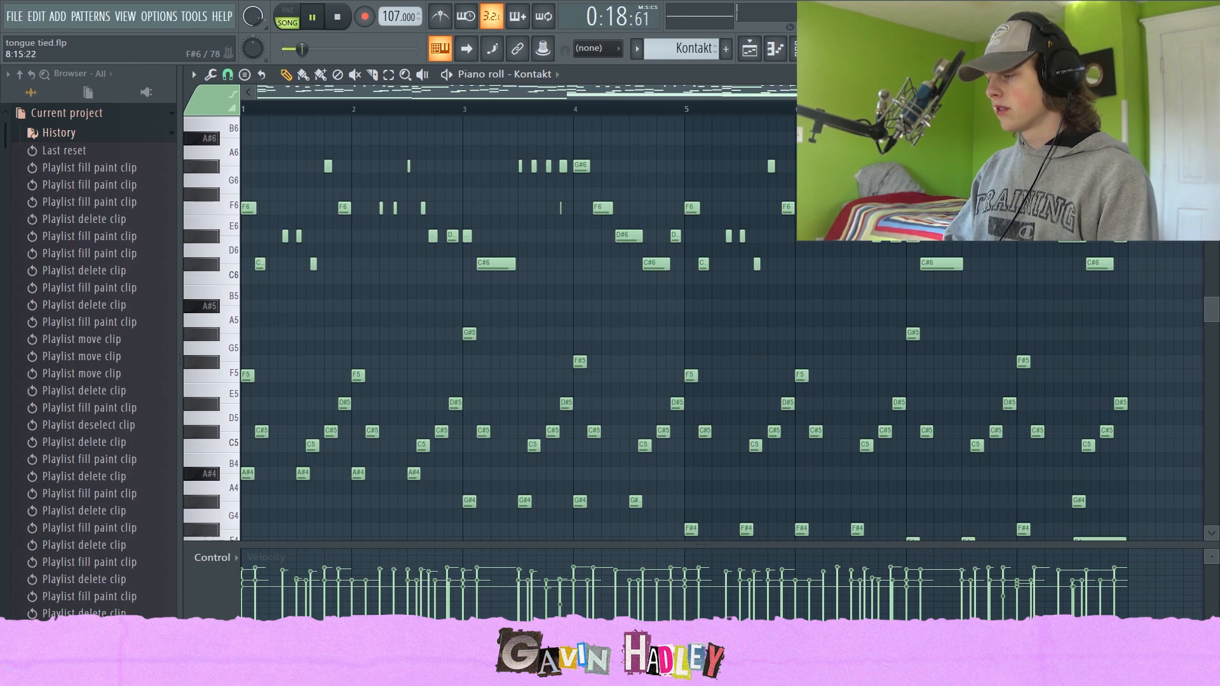
key("space")
Create a new empty pattern
left_click(726, 49)
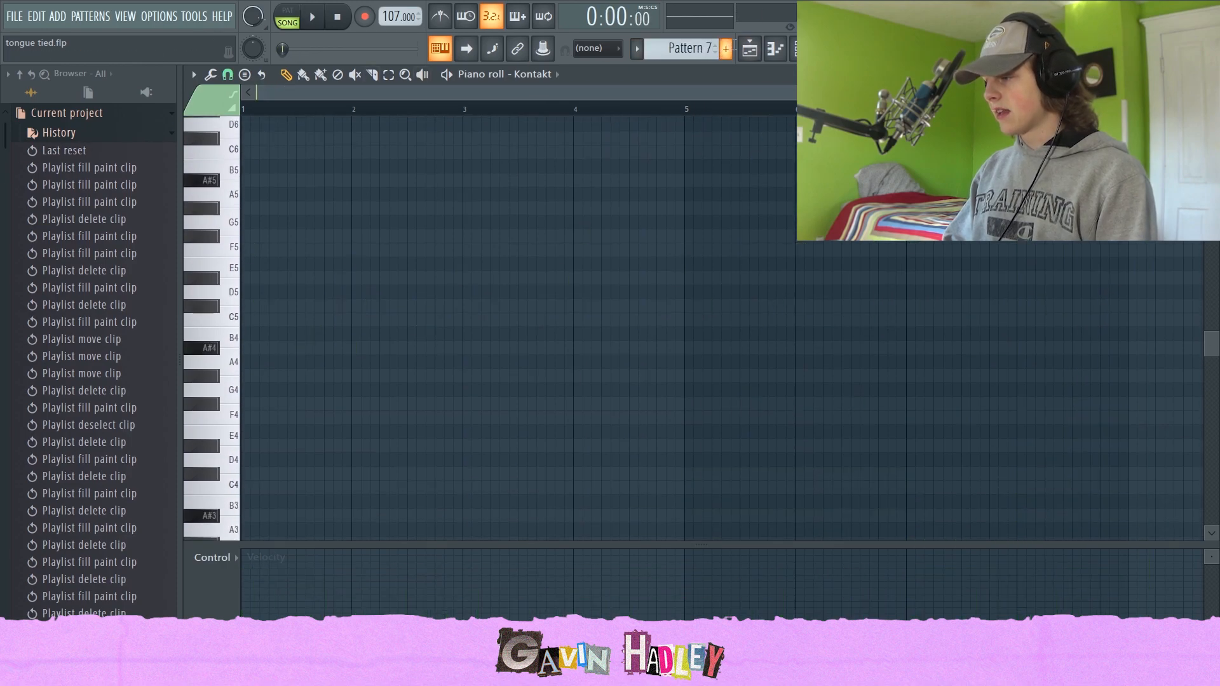
Select the time range of bars 1 to 8 in the playlist and open the Kontakt clip's melody in the piano roll
key("F5")
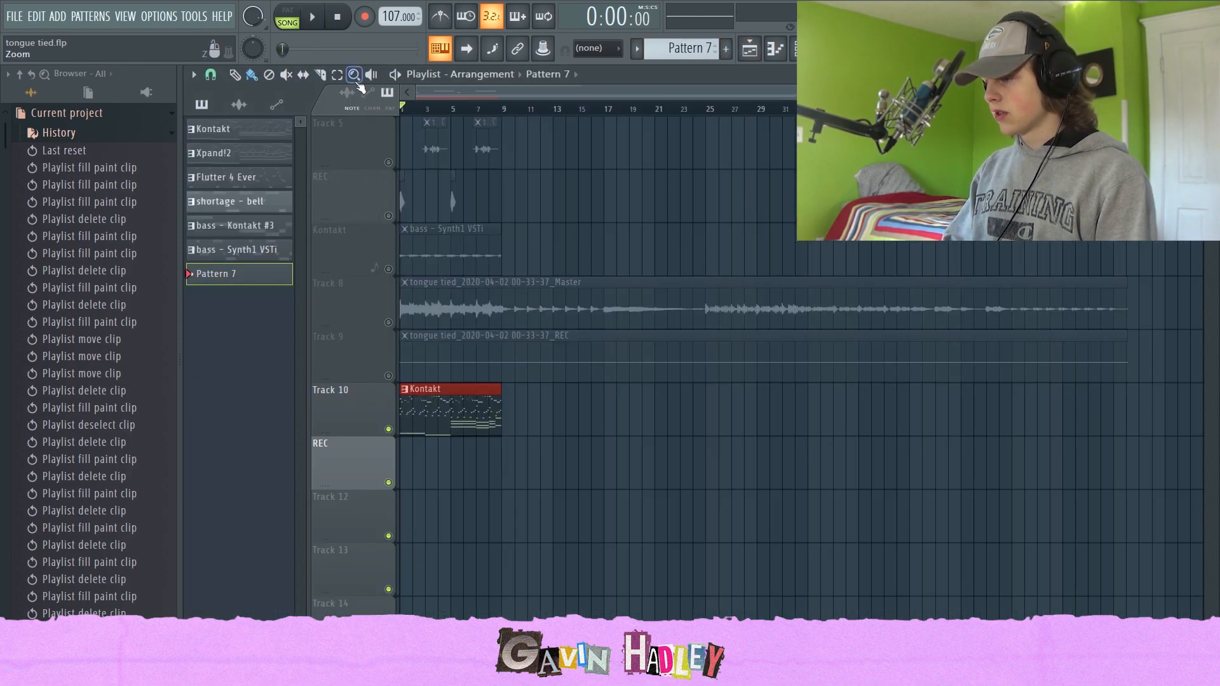
left_click_drag(502, 109, 401, 110)
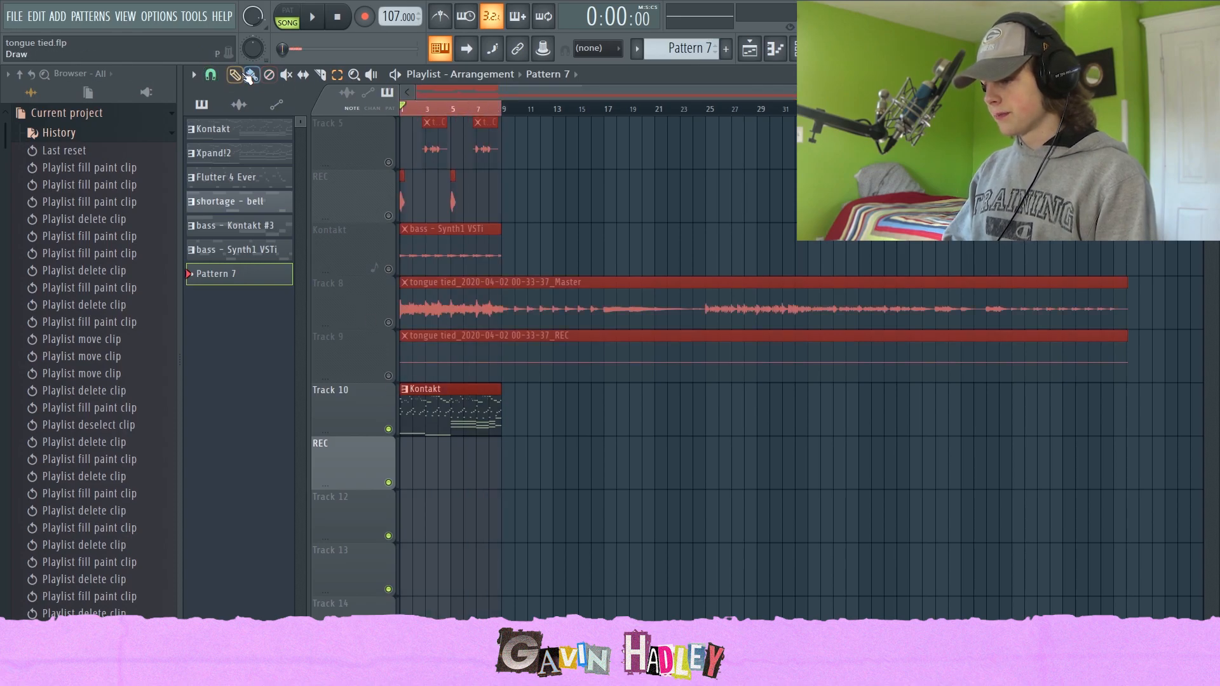
double_click(438, 388)
scroll(346, 306, "left", 4)
scroll(346, 305, "up", 5)
left_click(390, 76)
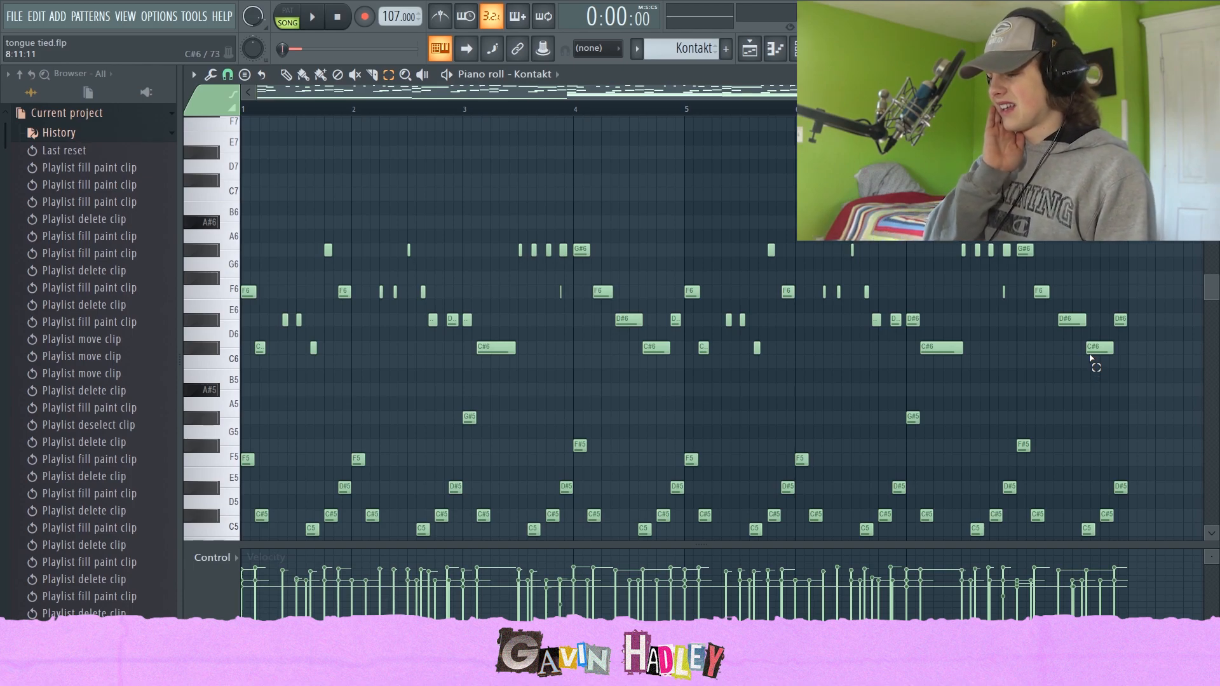
scroll(1092, 360, "down", 1)
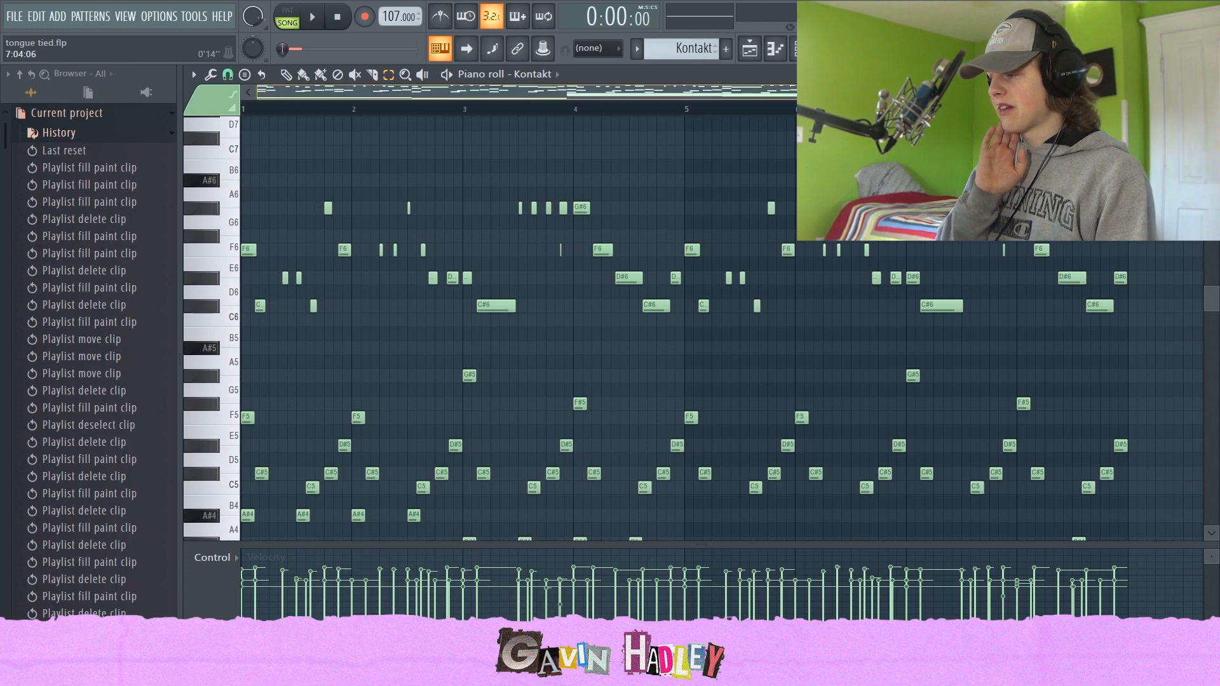
scroll(826, 92, "up", 3)
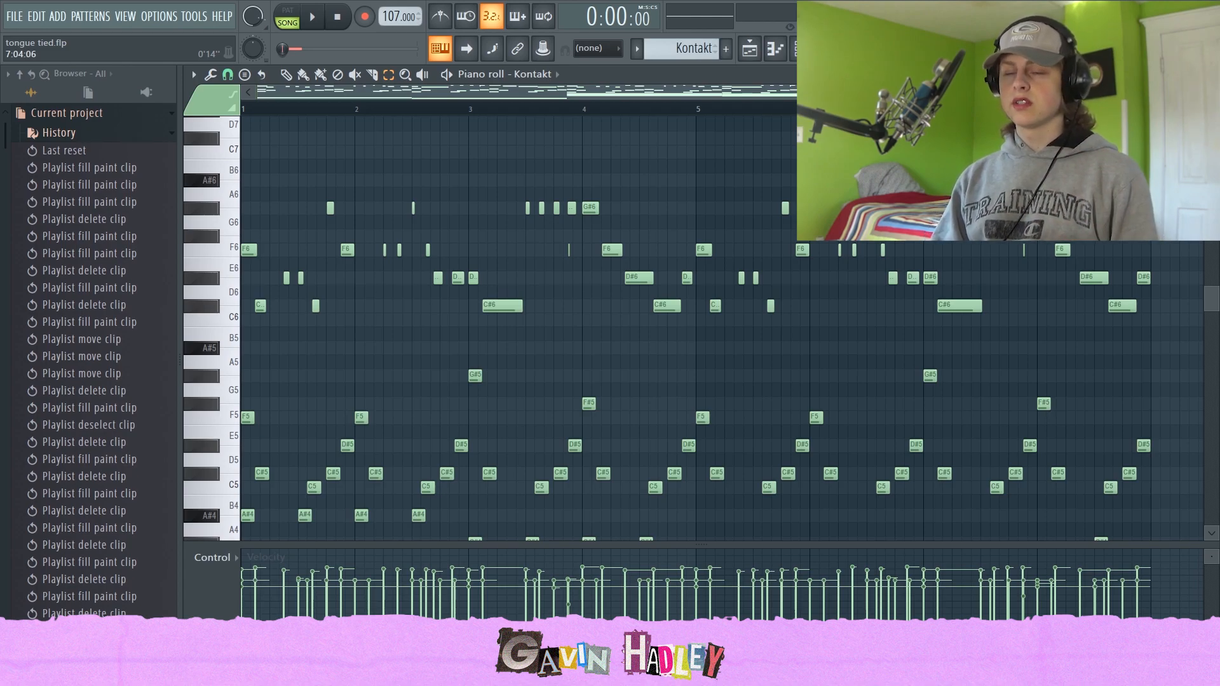
Try a long A#6 note in bar 1, remove it, and audition the F6 and C#6 piano keys
left_click_drag(874, 93, 781, 260)
left_click_drag(446, 230, 476, 282)
left_click_drag(374, 305, 337, 278)
left_click(390, 289)
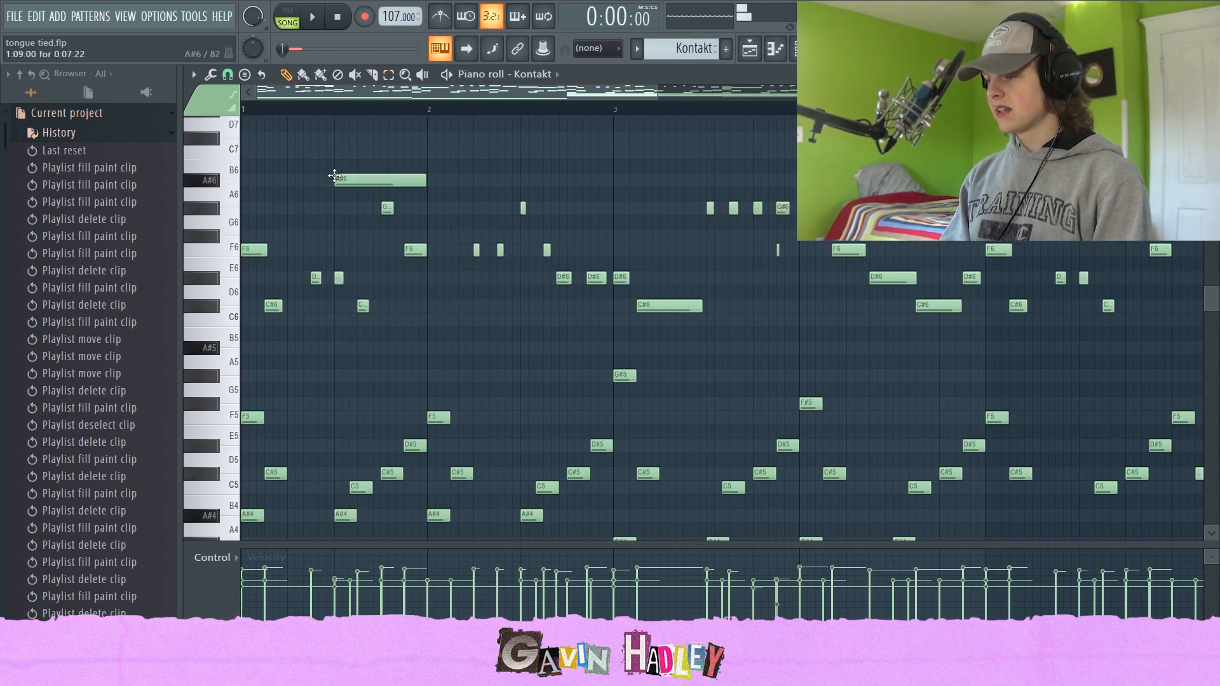
left_click(225, 251)
left_click(208, 311)
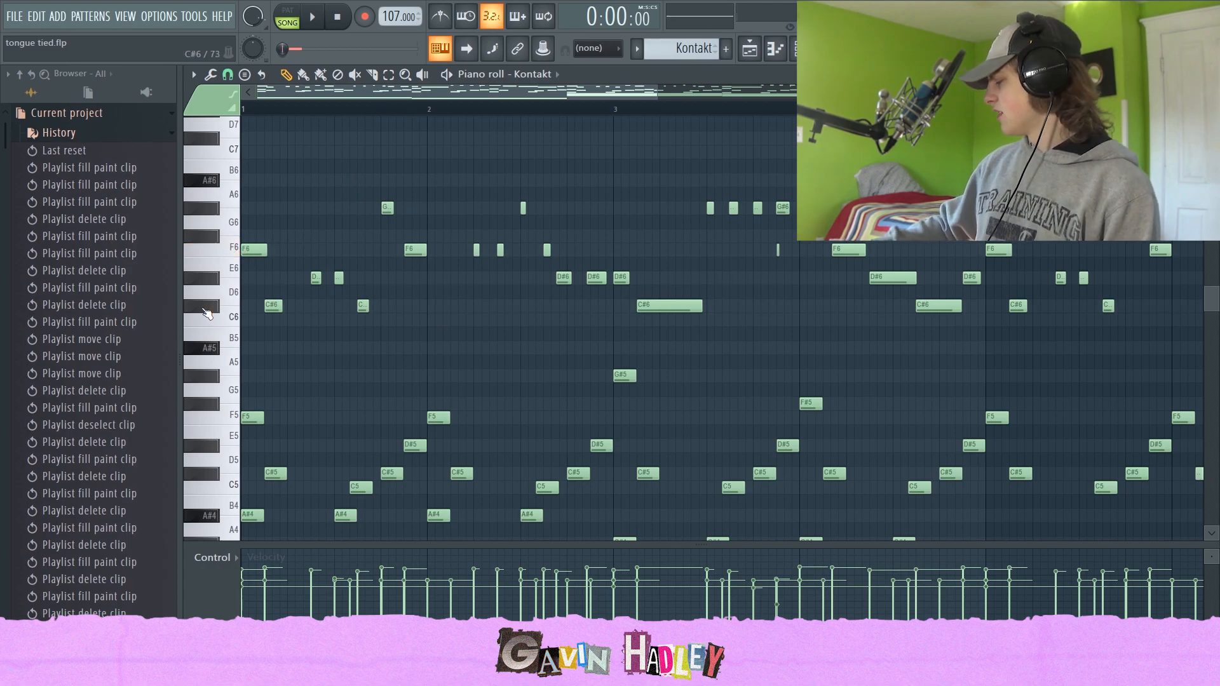
left_click(207, 312)
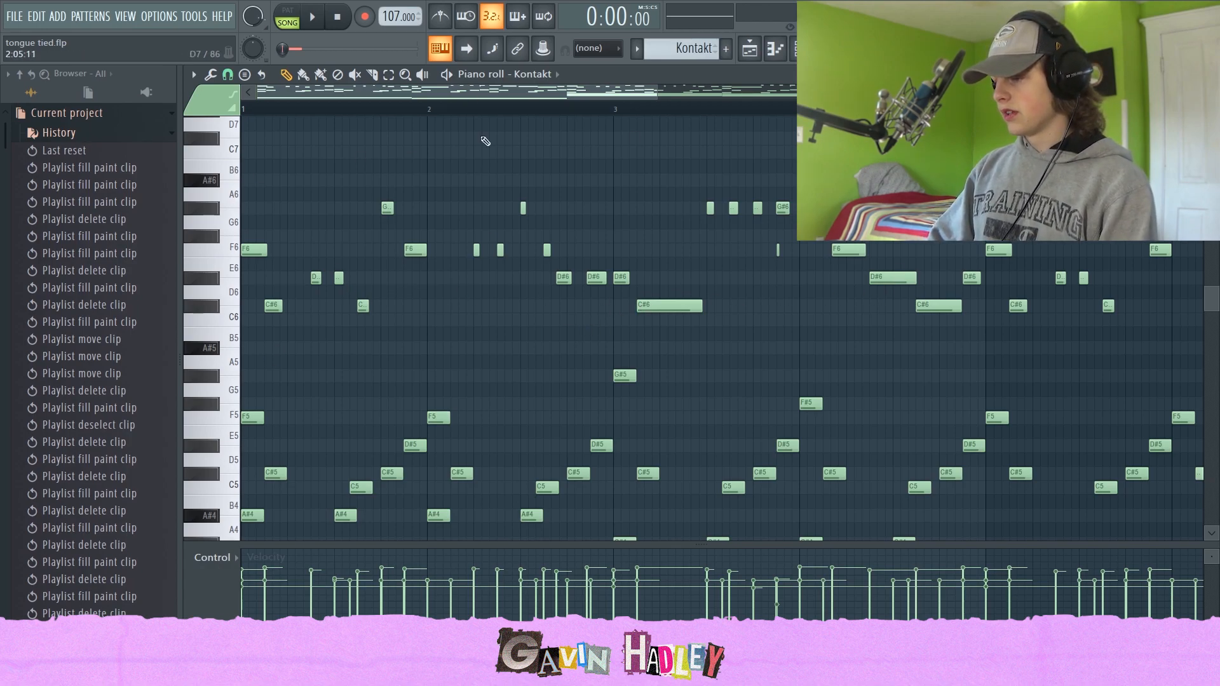
Try a long F#6 note near the start of bar 2, remove it, and play the opening of the melody
left_click(425, 235)
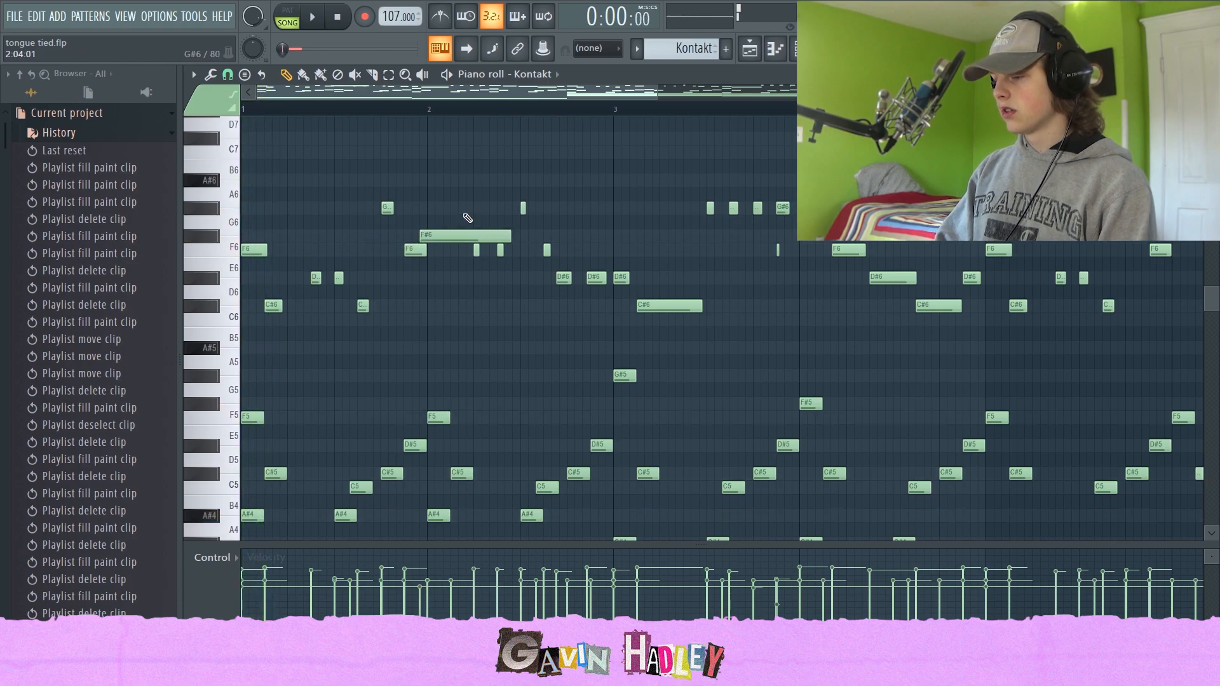
right_click(448, 235)
key("space")
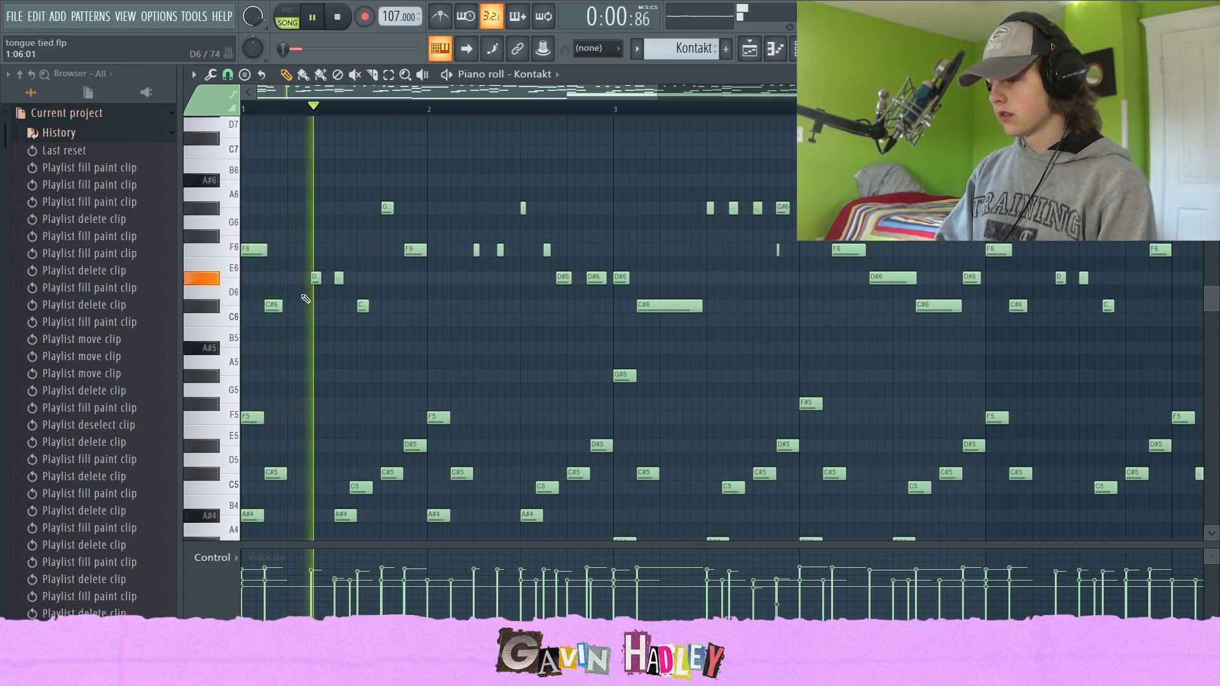
key("space")
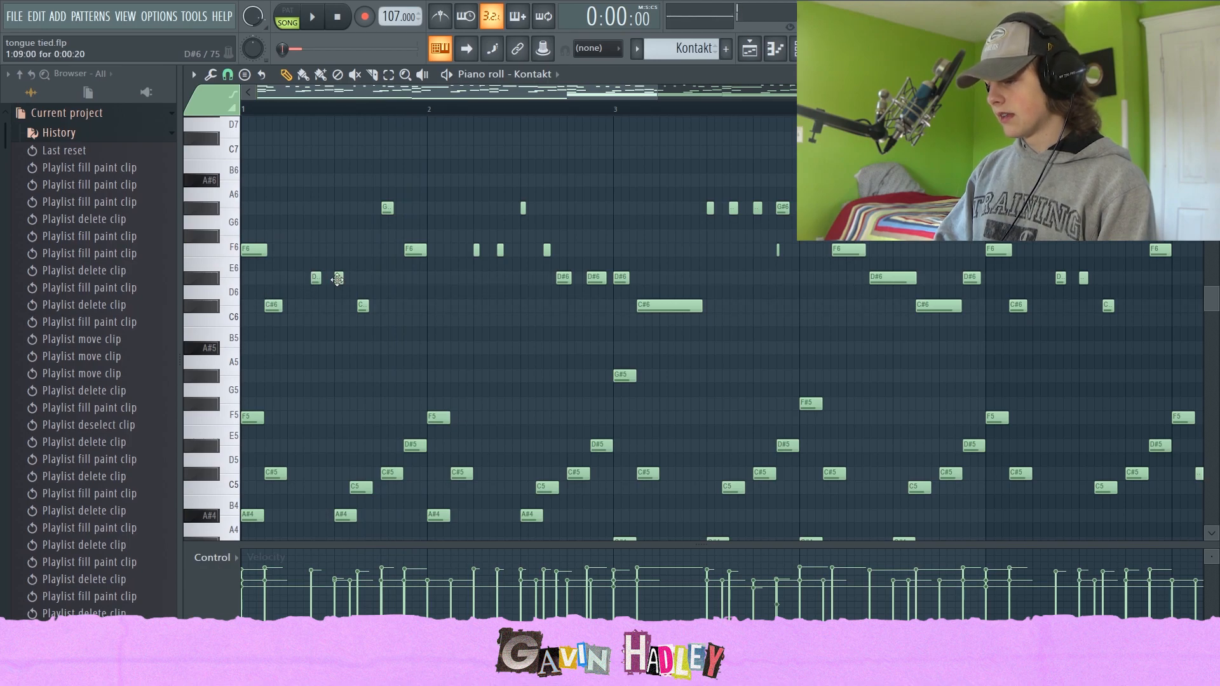
left_click(360, 305)
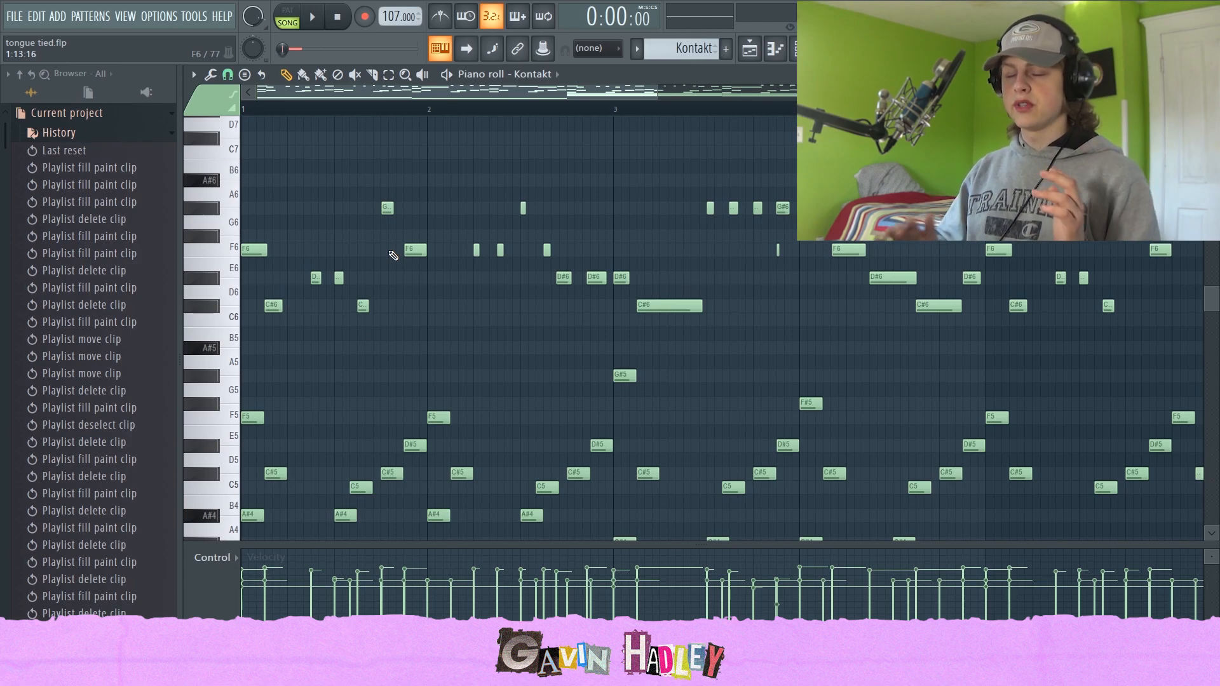
Play back the first two bars and select the melody phrases across bars 2 to 4 in turn
key("space")
left_click(483, 305)
right_click(483, 304)
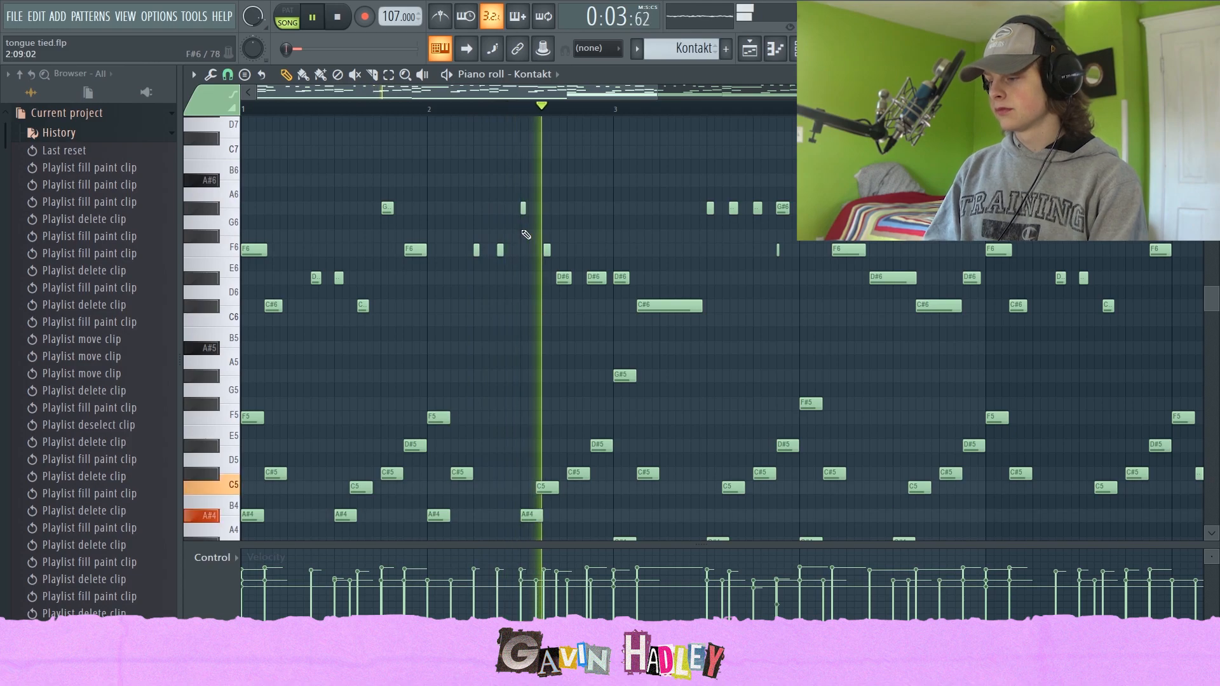
key("space")
left_click_drag(467, 176, 655, 343)
left_click_drag(670, 130, 982, 321)
left_click(880, 209)
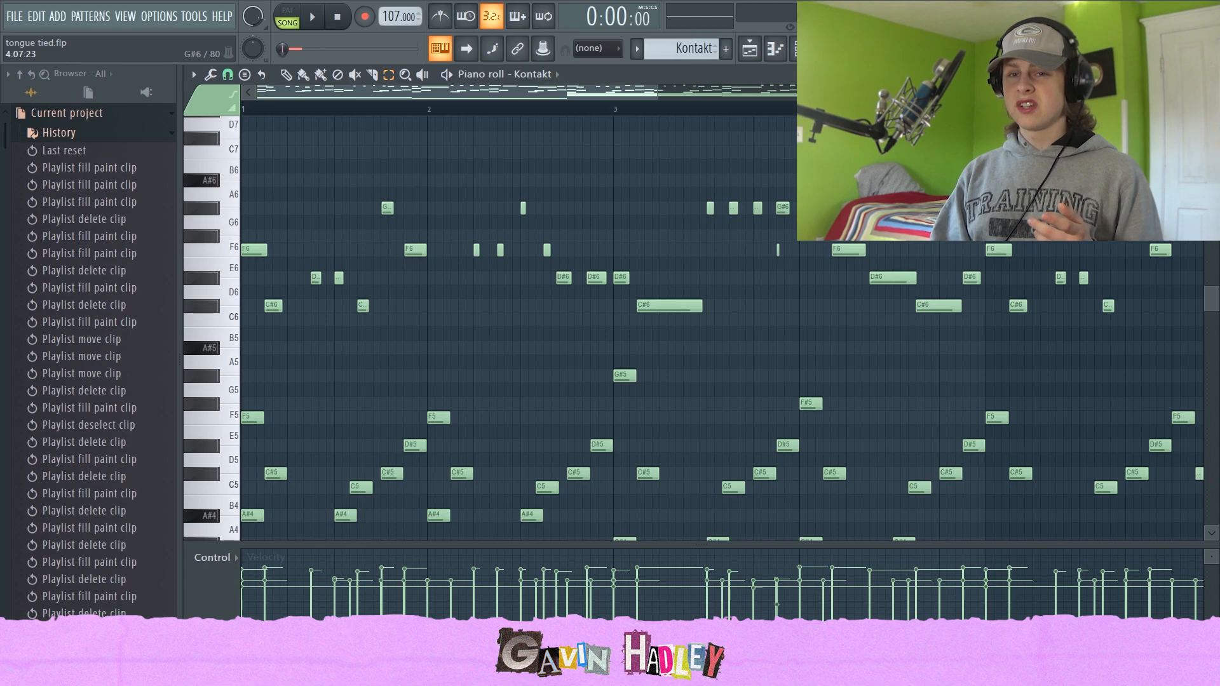
Play the pattern repeatedly from the start and examine the rhythm and pitches of the melody above the arpeggio
scroll(694, 109, "down", 3)
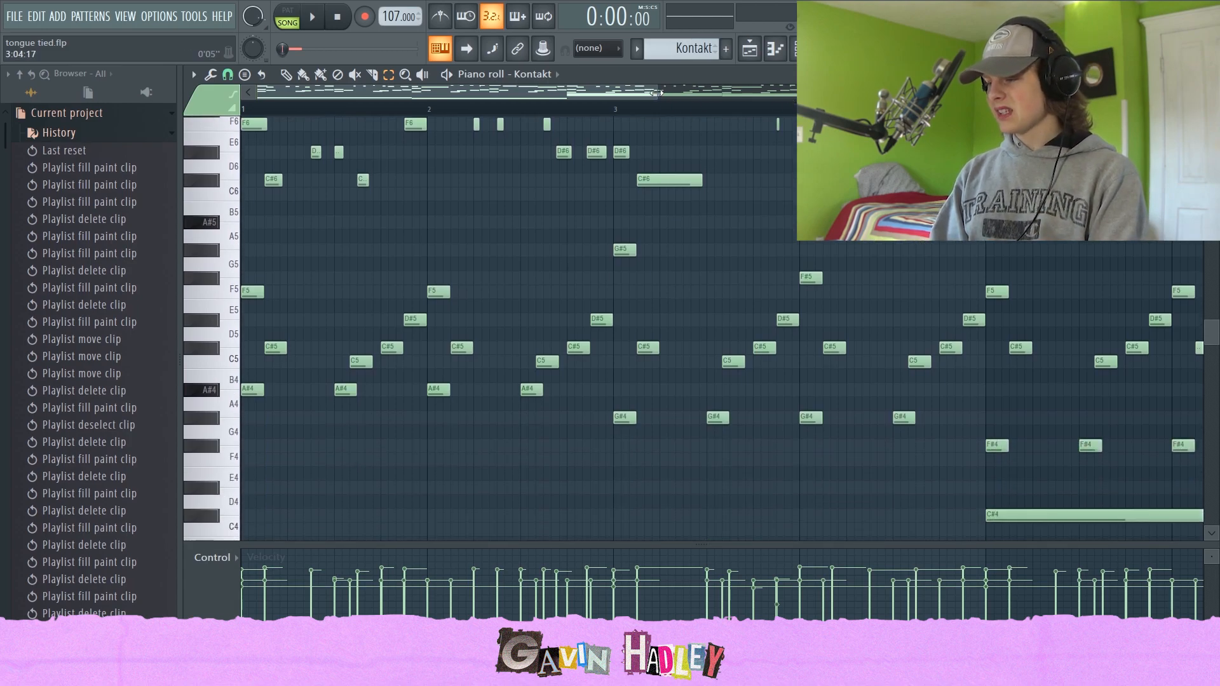
scroll(634, 174, "down", 2, "ctrl")
scroll(634, 175, "up", 3)
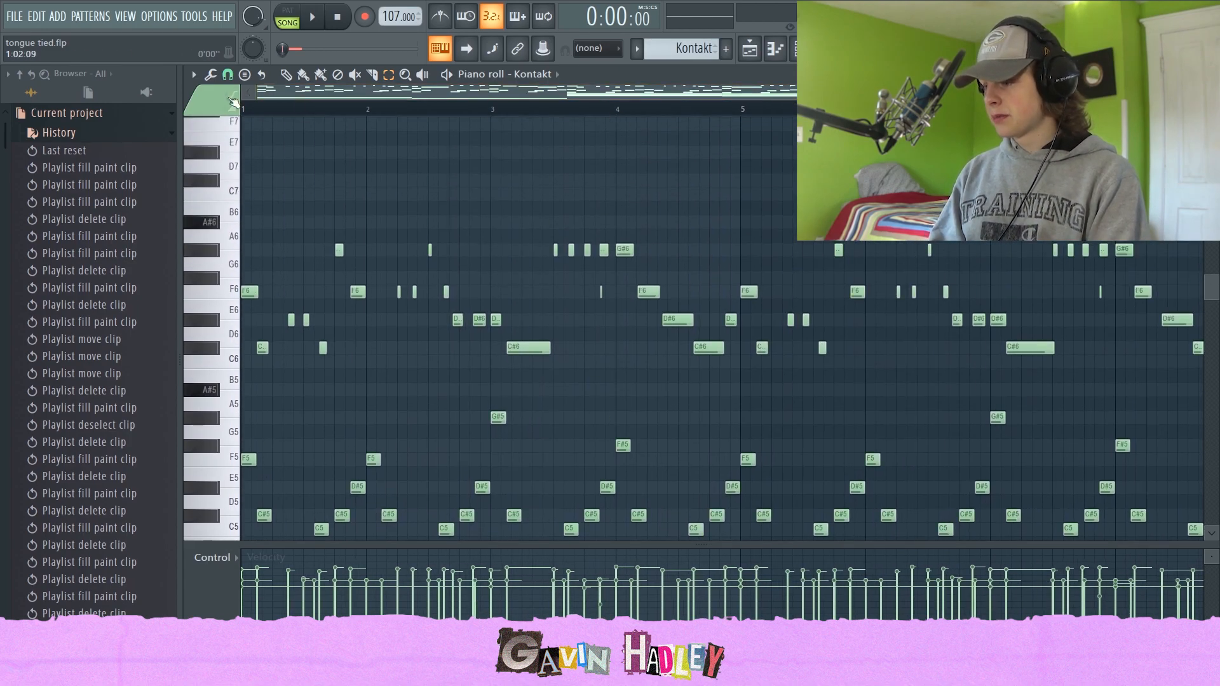
key("space")
key("space")
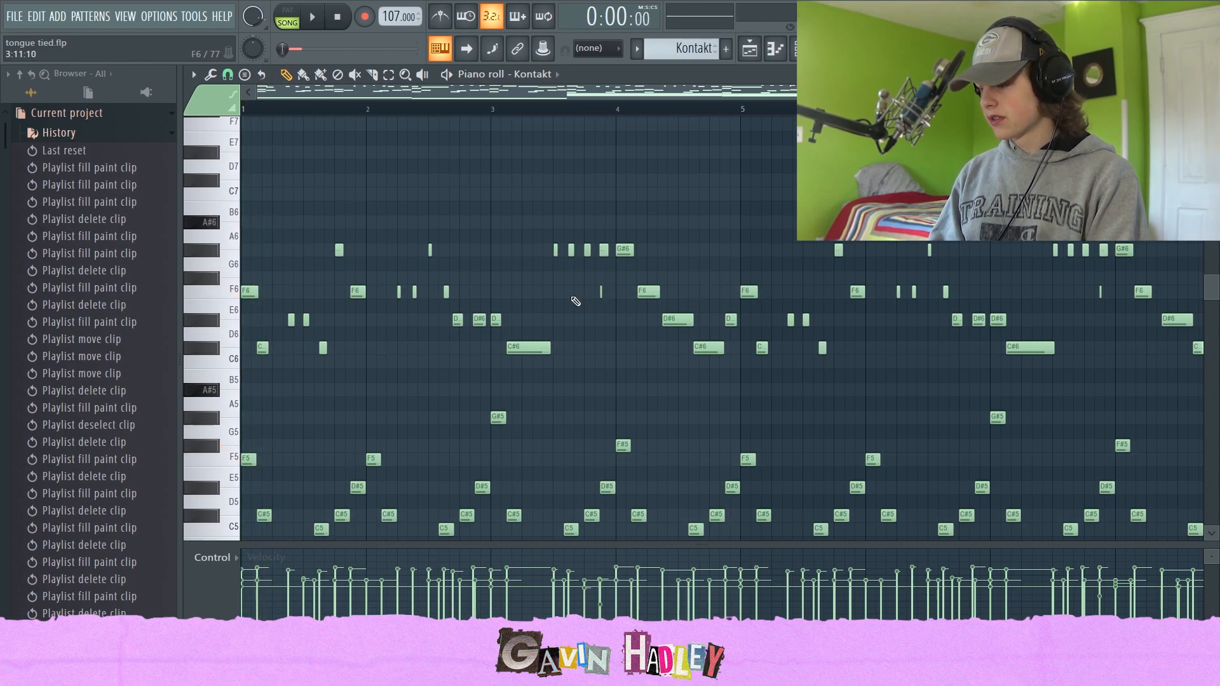
scroll(624, 303, "down", 3)
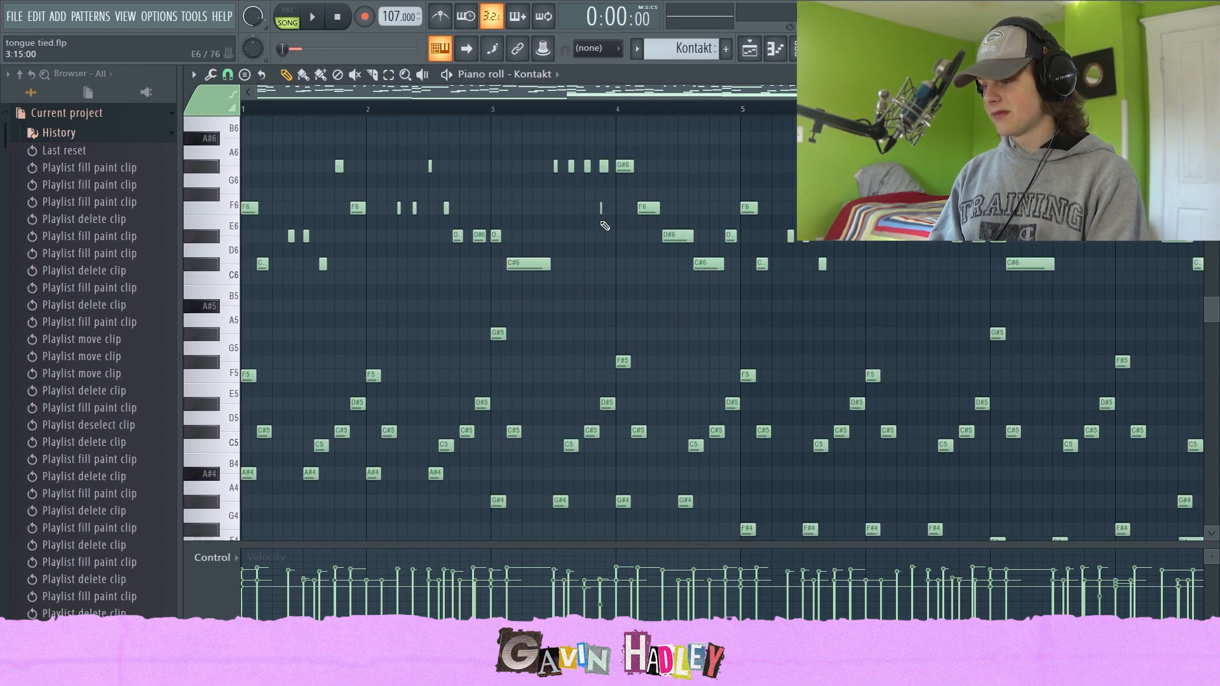
scroll(604, 223, "up", 1)
key("space")
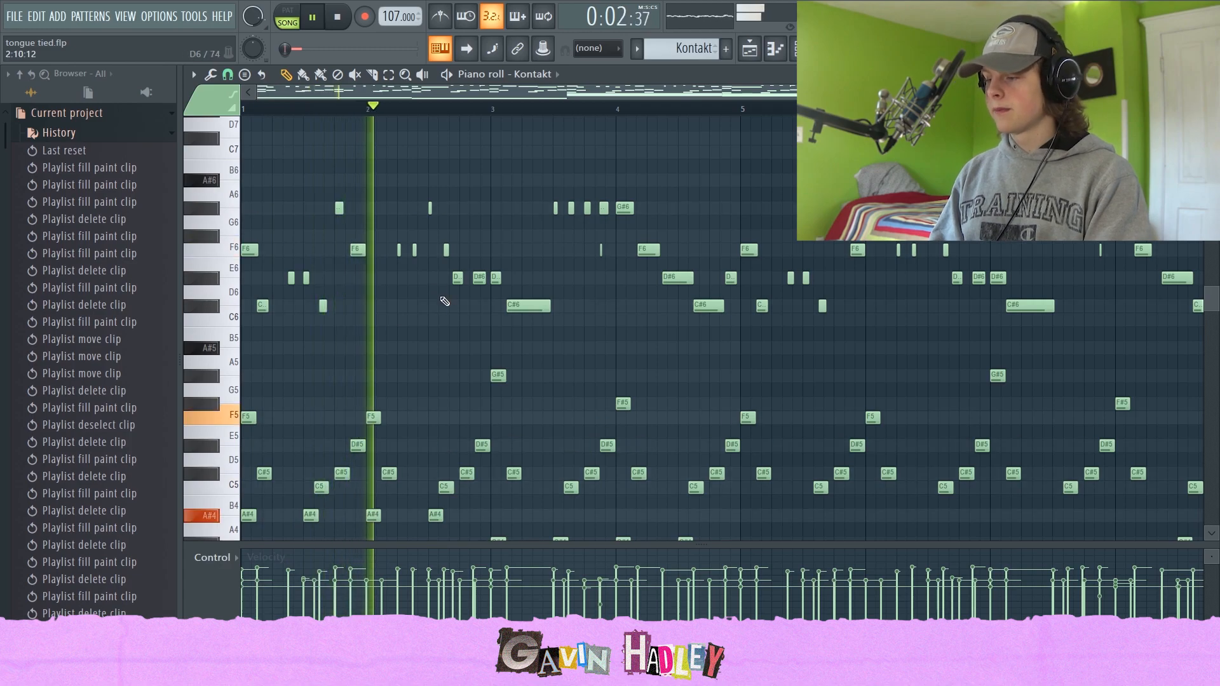
key("space")
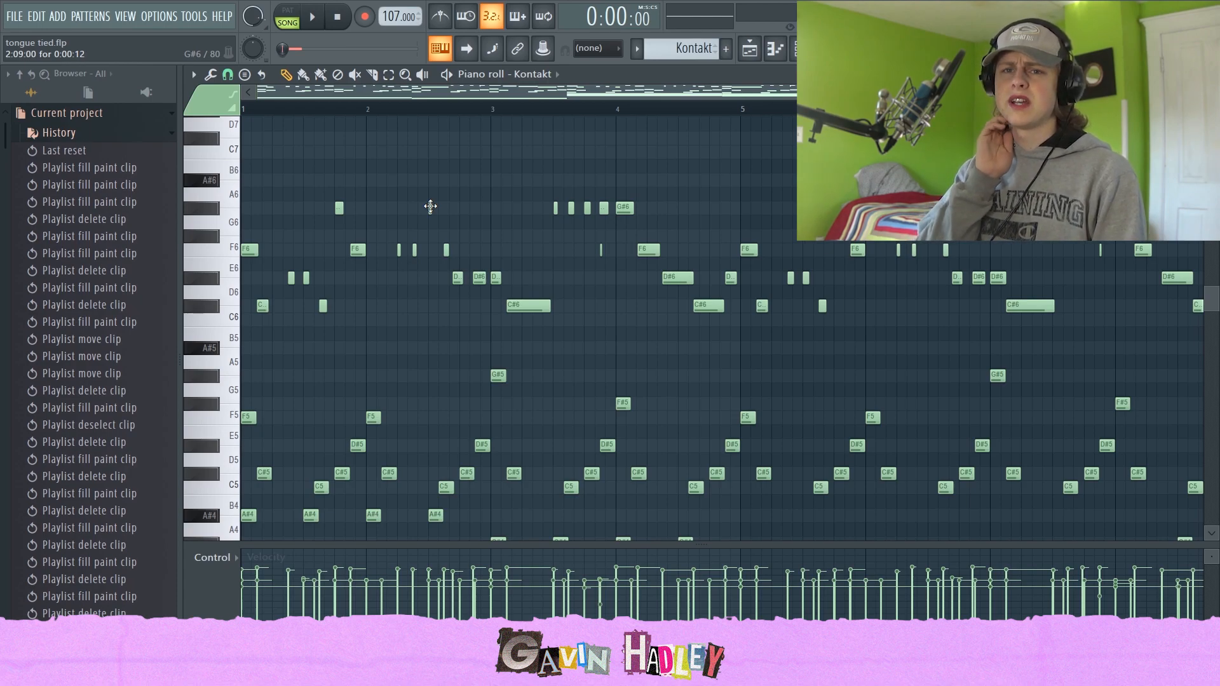
key("space")
scroll(473, 275, "down", 3)
key("space")
Select the long A#3, G#3 and A#3 chord notes in bars 5 to 8 and move them up one octave
scroll(473, 274, "down", 10)
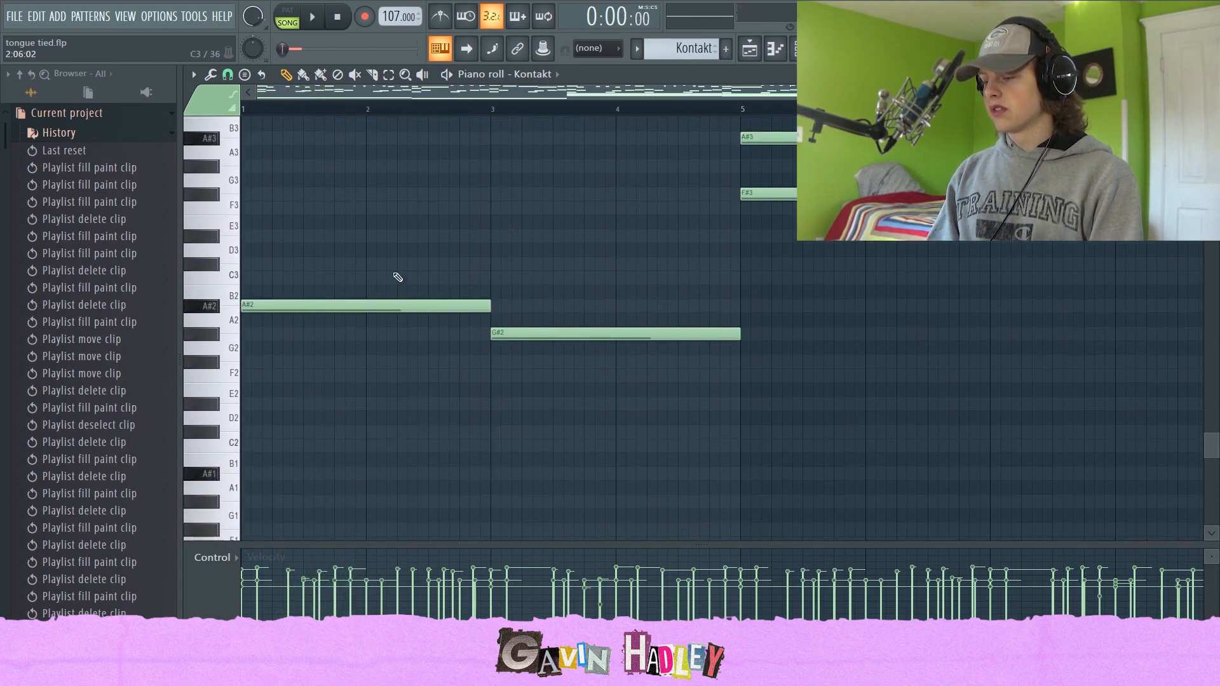
left_click_drag(487, 97, 693, 102)
scroll(612, 241, "up", 4)
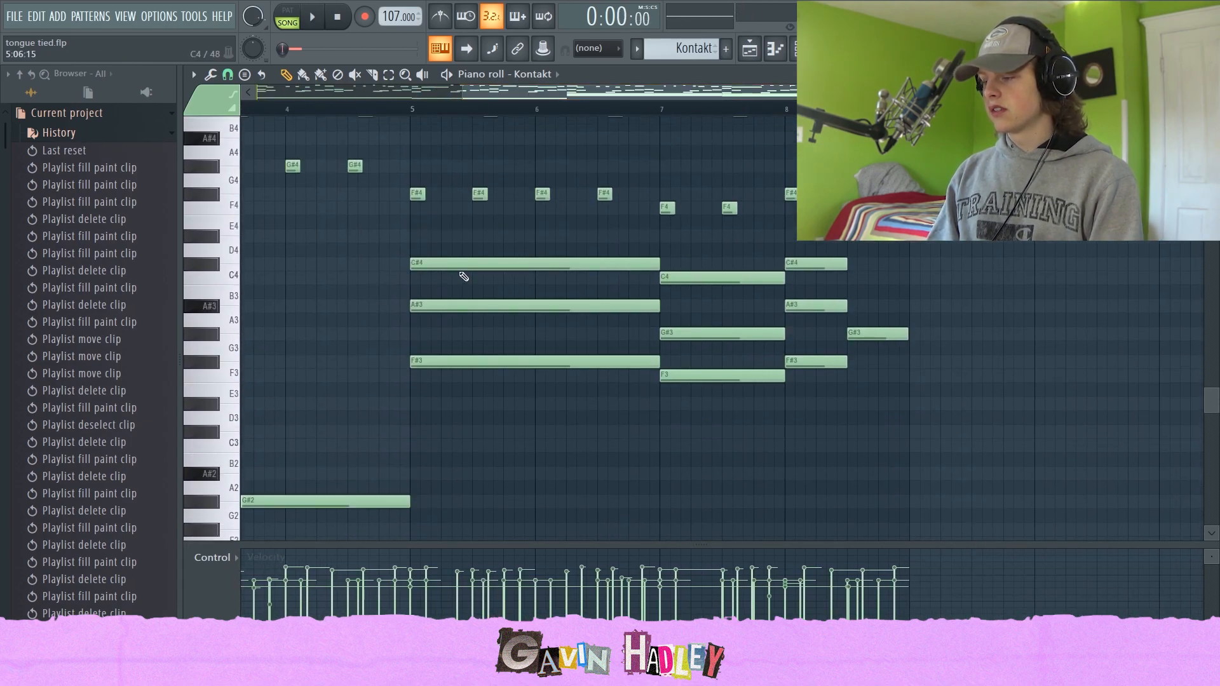
left_click(498, 306, "ctrl")
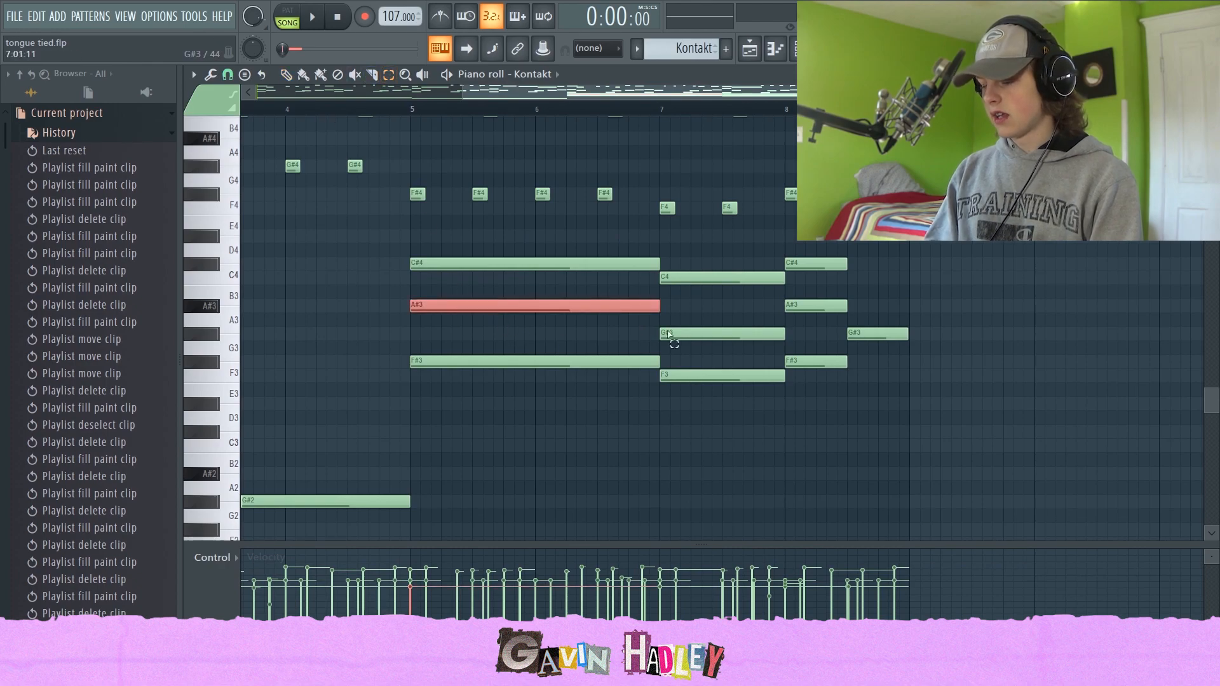
left_click_drag(655, 334, 783, 308)
left_click(786, 307, "ctrl")
key("ctrl+Up")
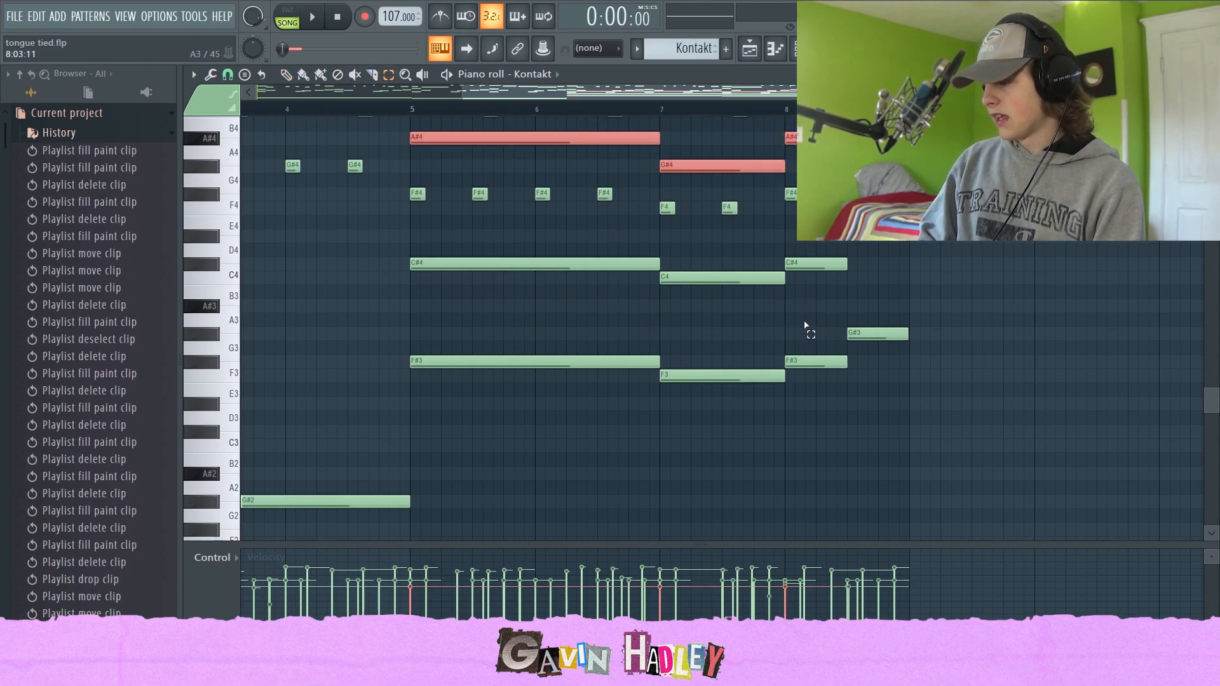
Play the pattern from the start and follow the melody notes through bar 3
scroll(570, 366, "up", 5)
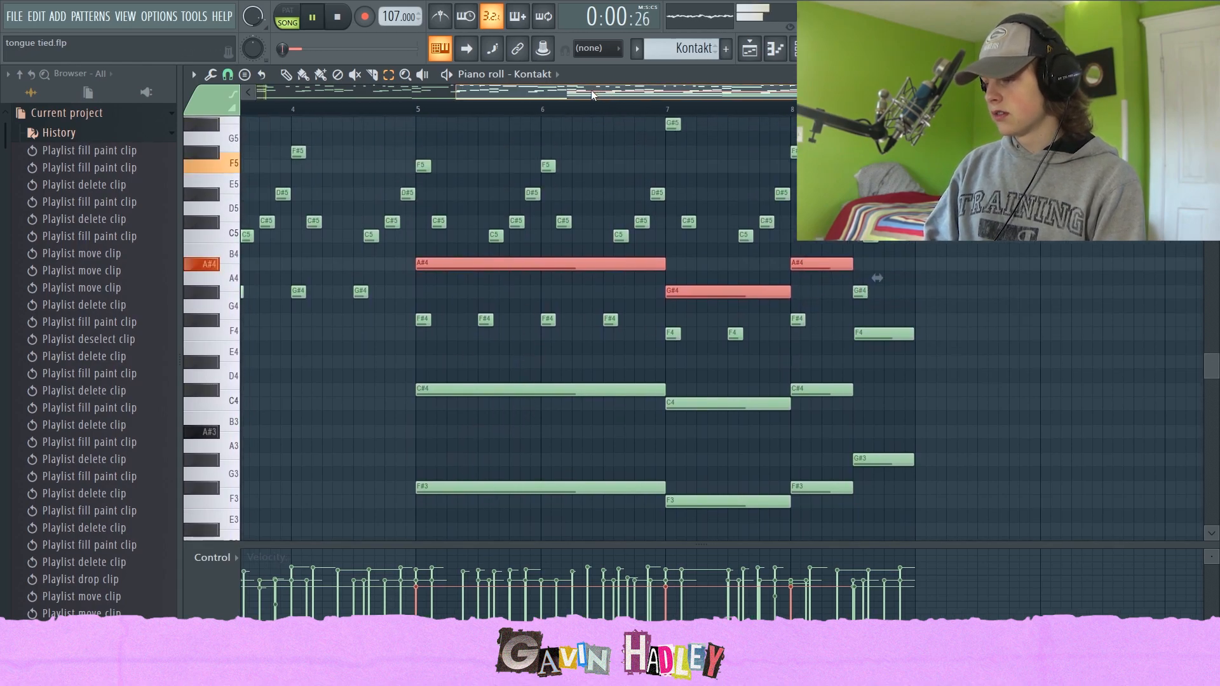
scroll(272, 127, "left", 5)
key("space")
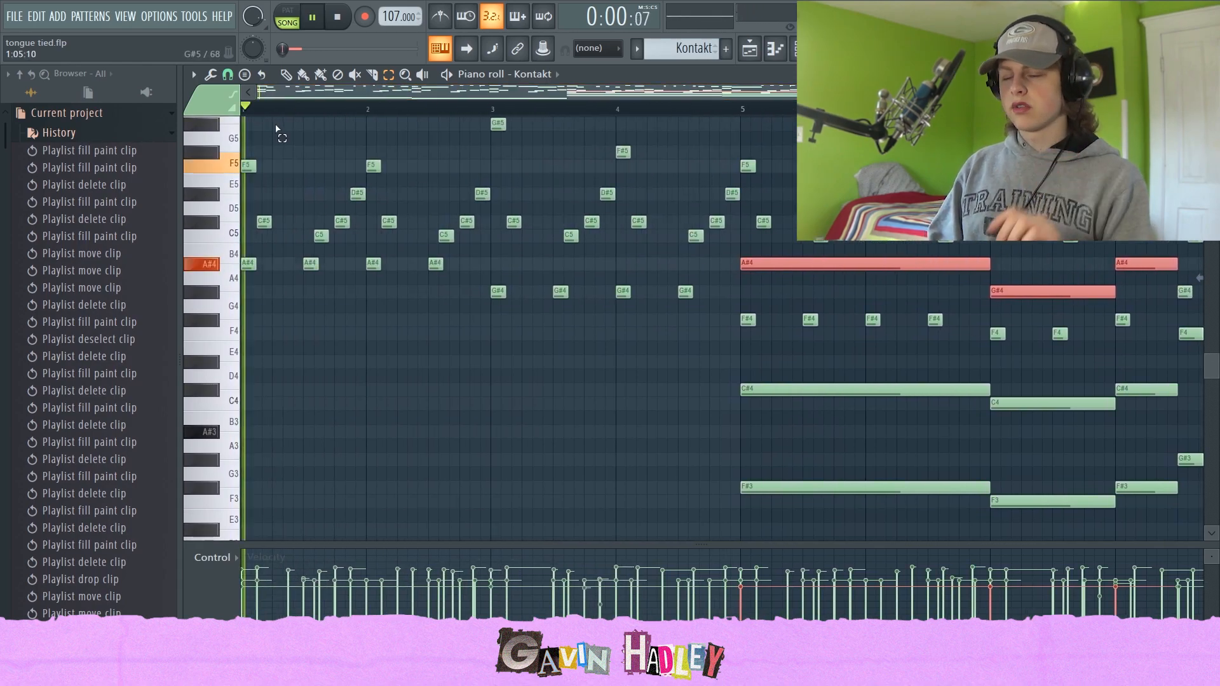
scroll(273, 124, "up", 6)
left_click(286, 75)
left_click(612, 220)
right_click(614, 222)
scroll(606, 255, "up", 2)
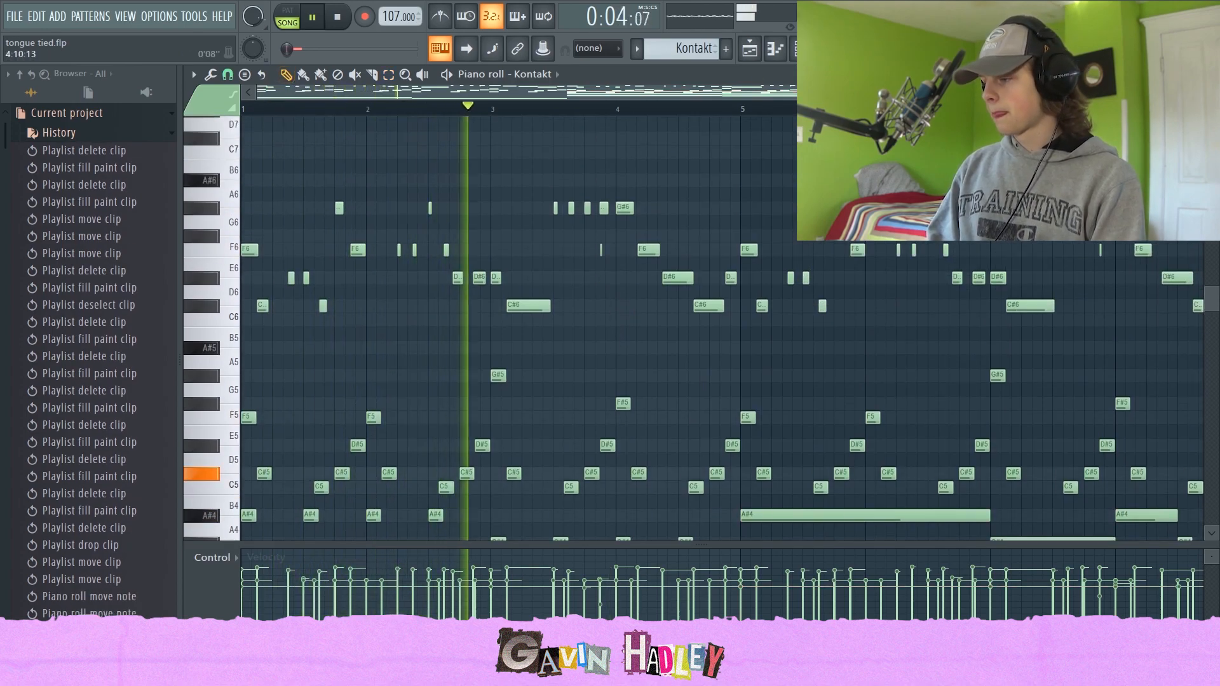
scroll(661, 264, "down", 2)
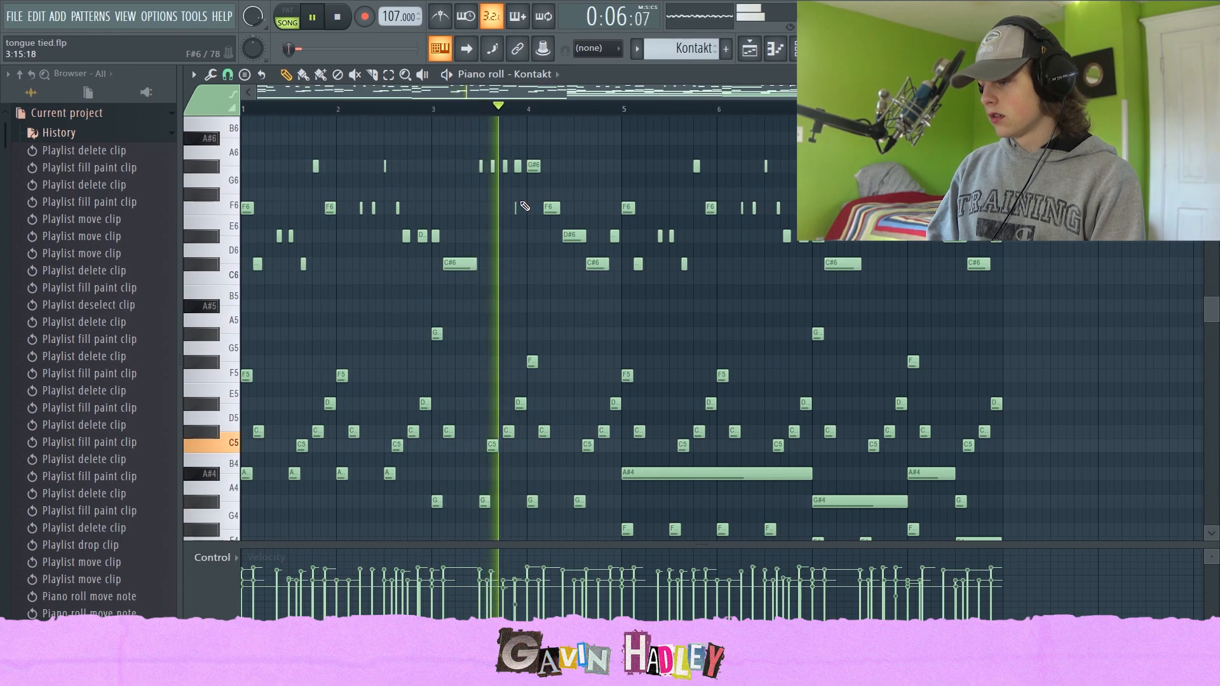
key("space")
Audition the melody notes F6, D#6, C#6, D#6 and F6 from bar 4 into bar 5, and play the pattern's opening
left_click(550, 208)
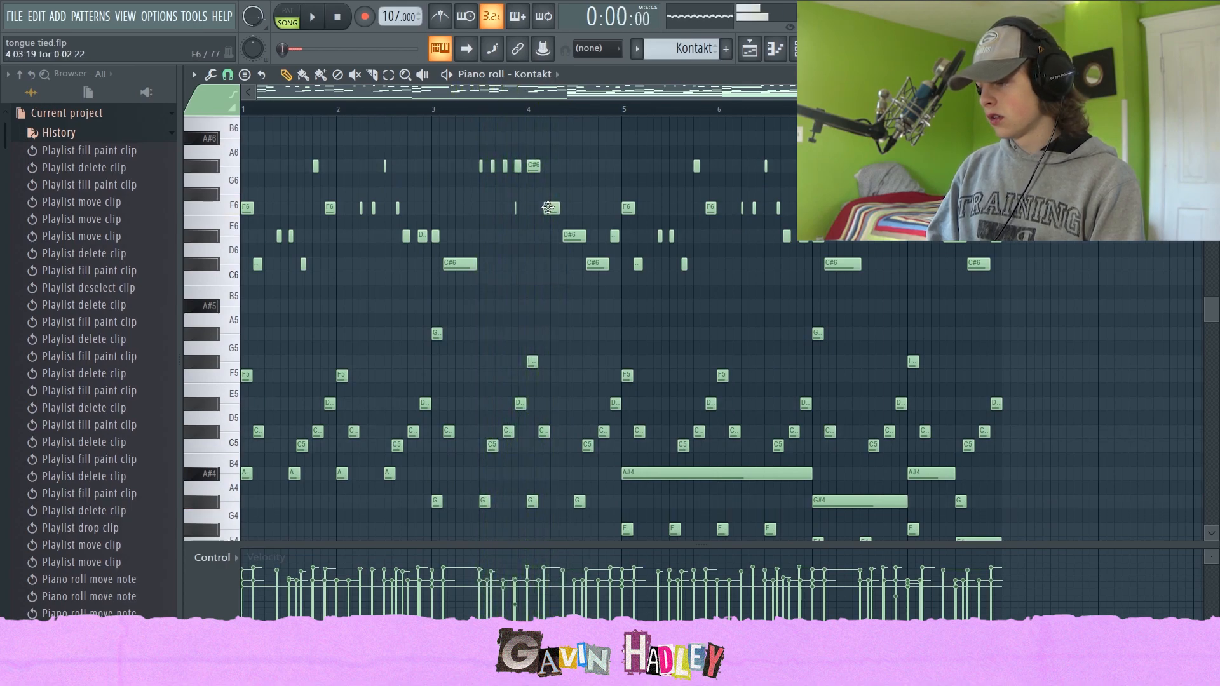
left_click(574, 235)
left_click(593, 263)
left_click(614, 236)
left_click(627, 209)
scroll(521, 229, "up", 3)
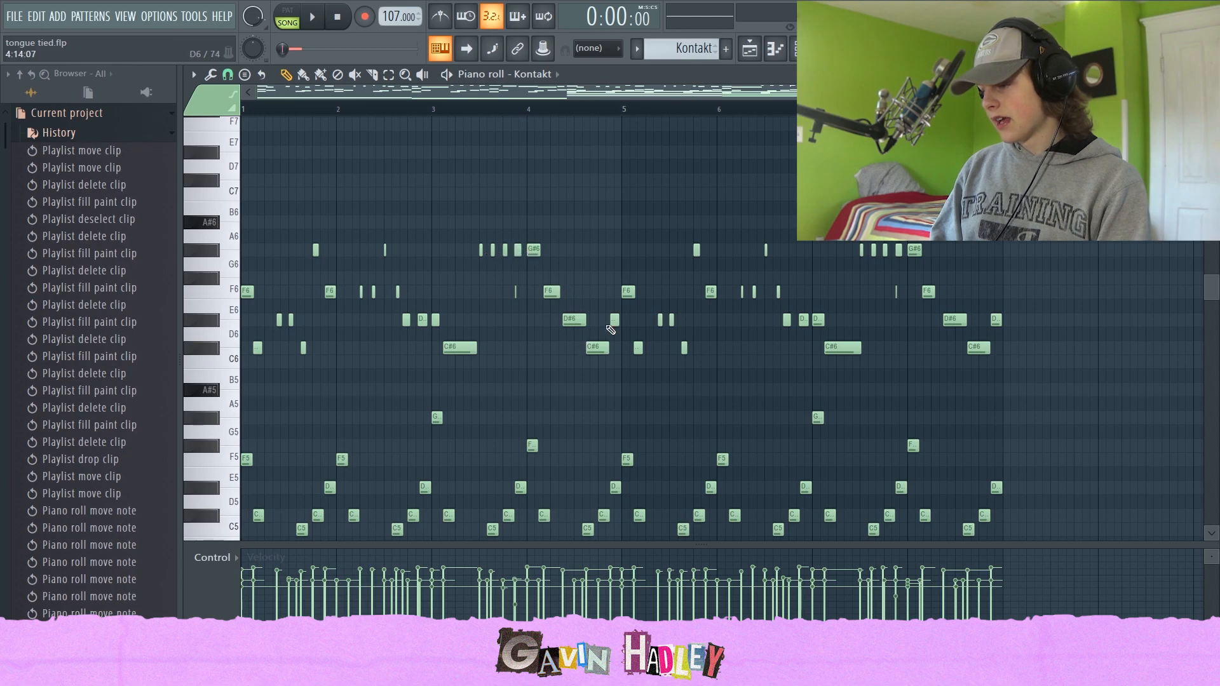
key("space")
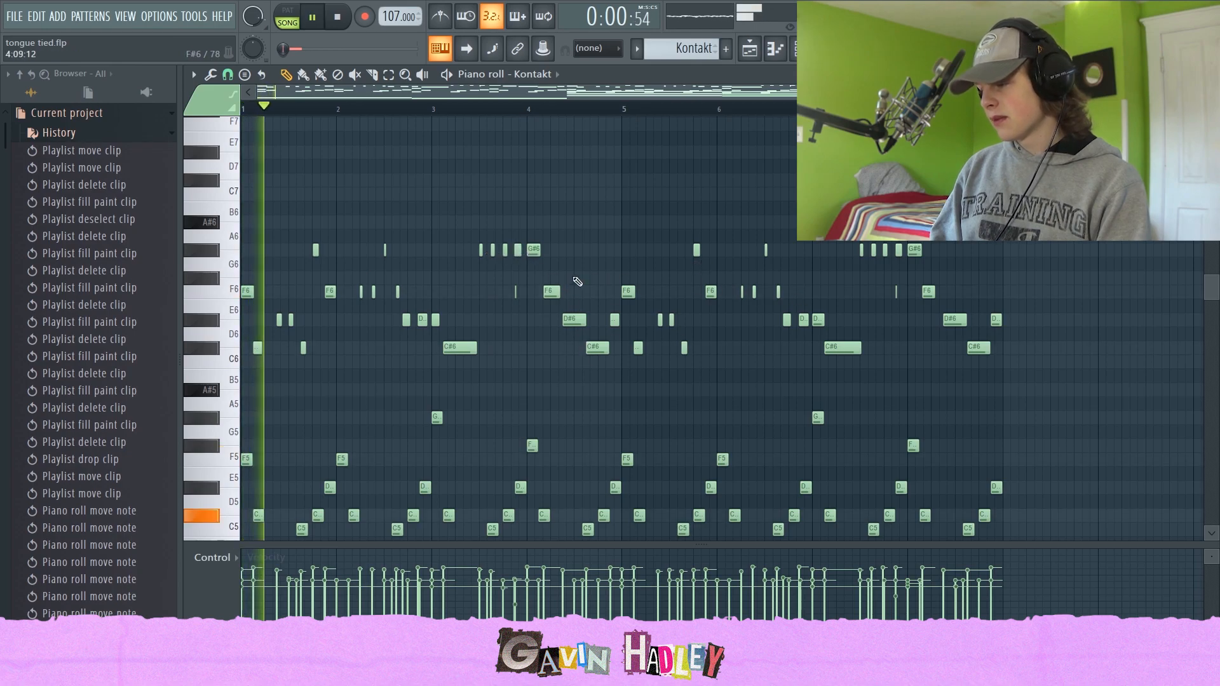
key("space")
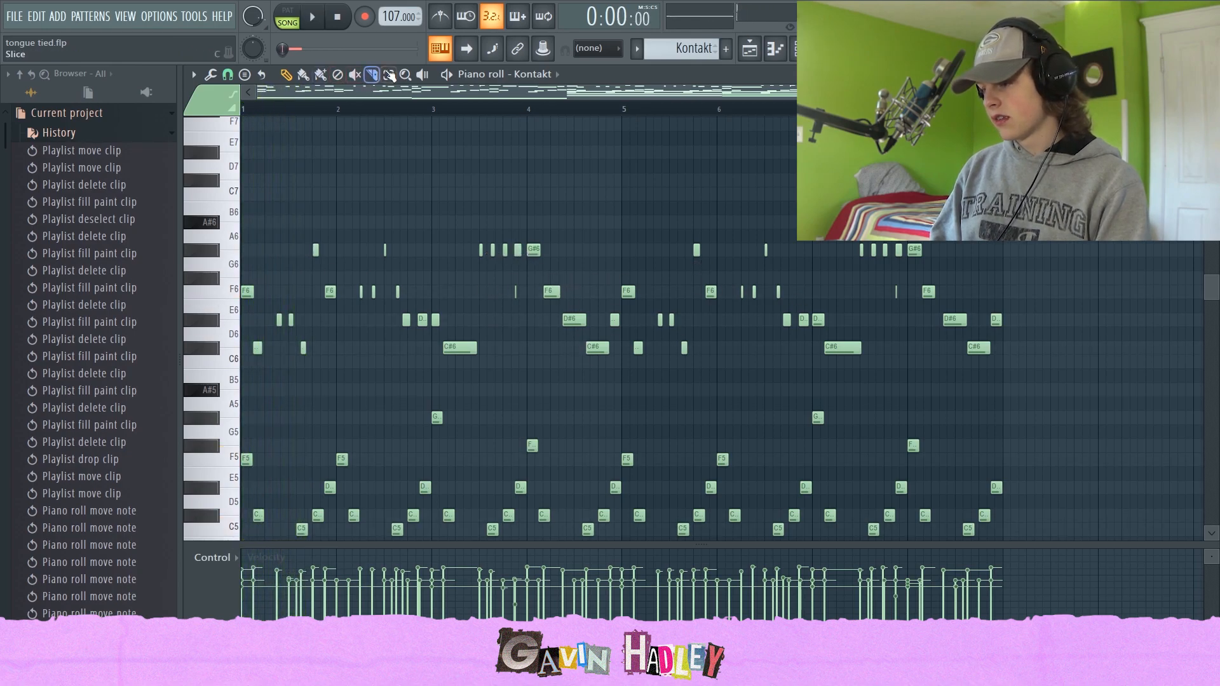
Try the short C#6 melody note in bar 1 one octave higher, move it back down, and play the pattern briefly
left_click(303, 347, "ctrl")
key("ctrl+Up")
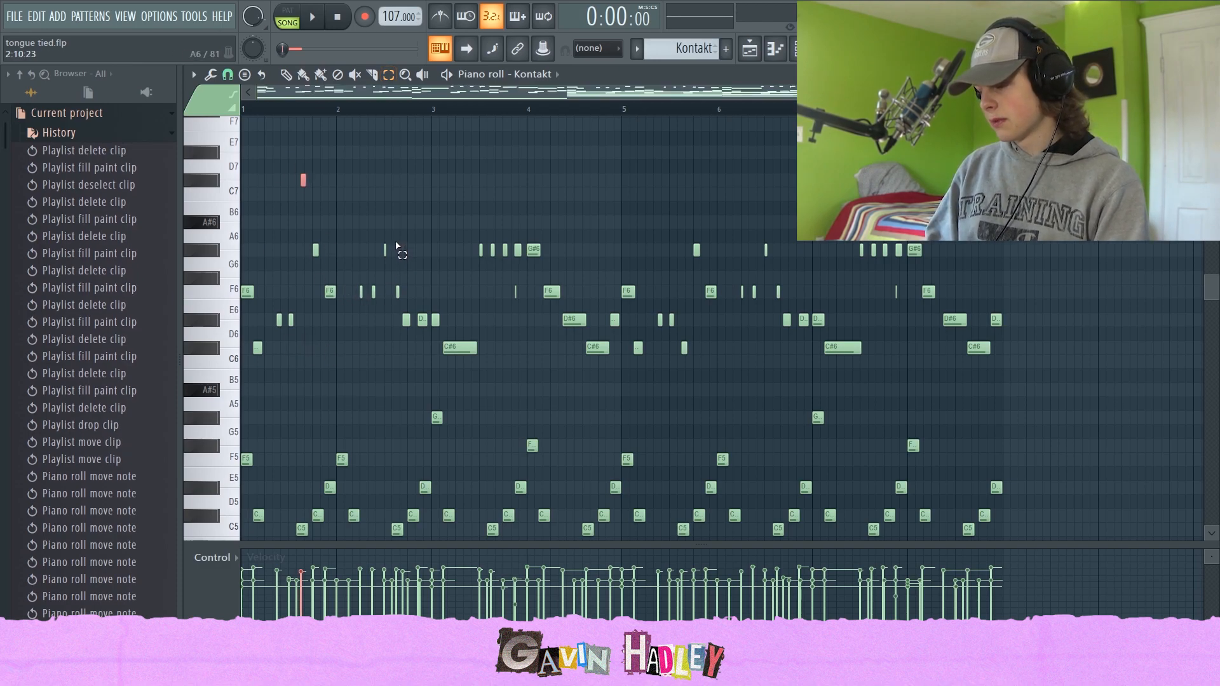
key("ctrl+Down")
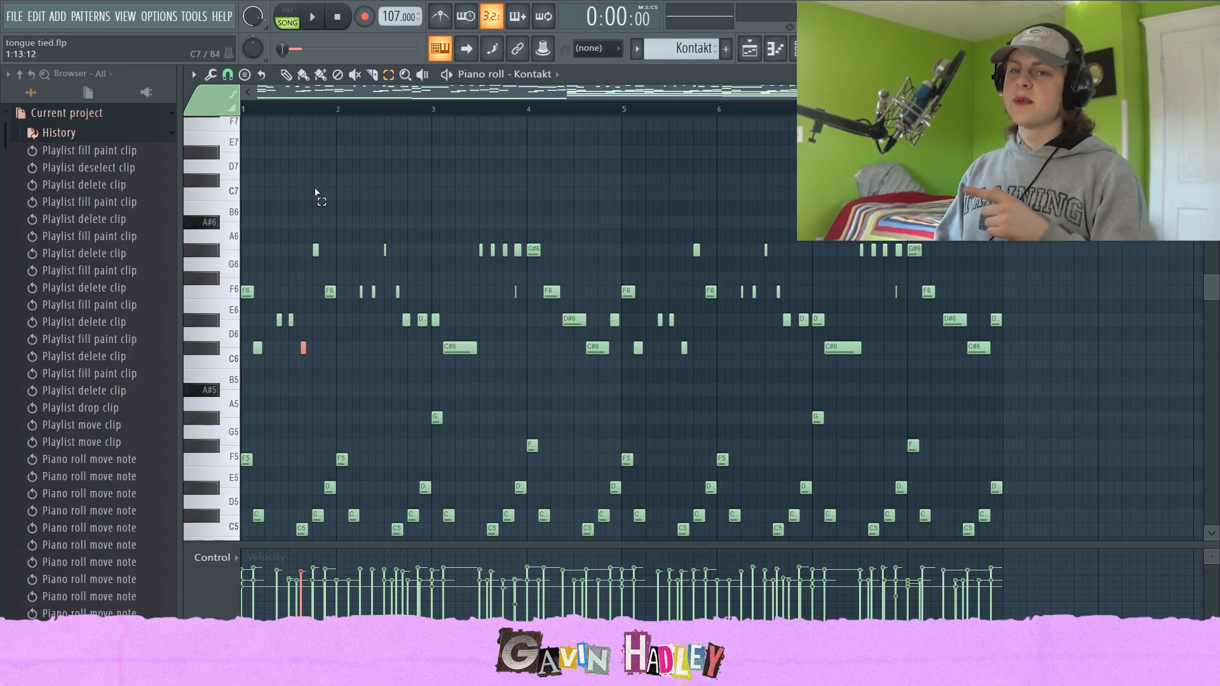
key("space")
key("space")
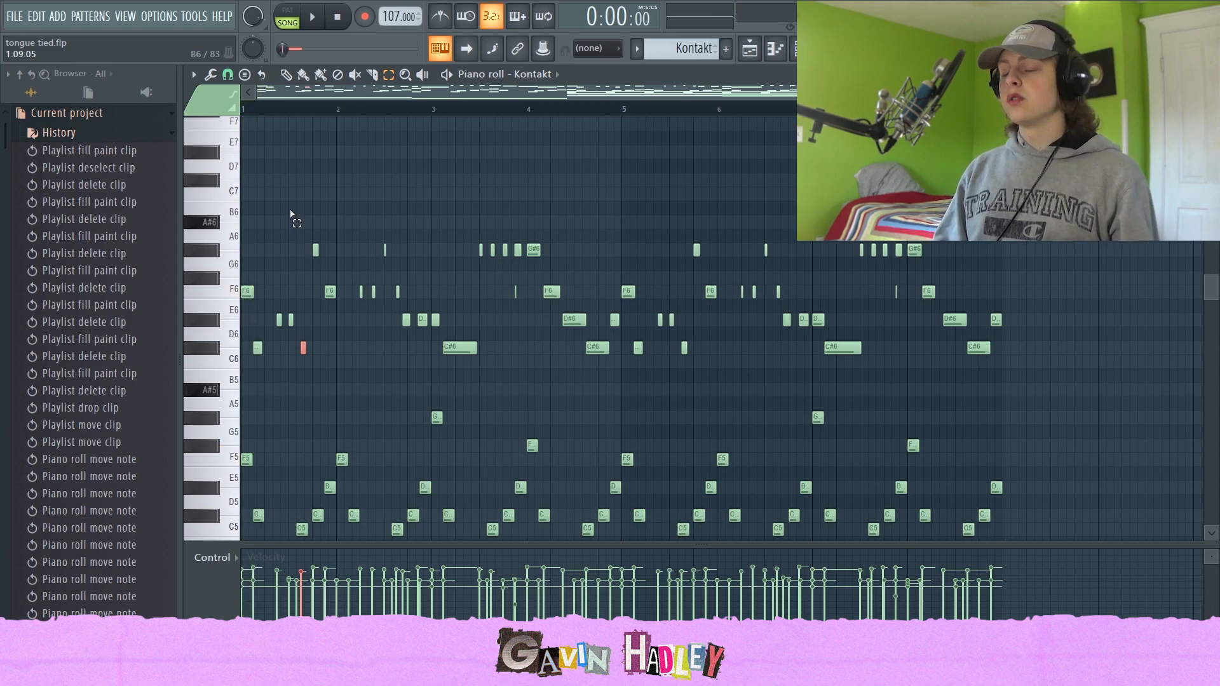
Play the Kontakt pattern from bar 1 into bar 6 and follow its melody, arpeggio and chord notes
left_click(286, 75)
key("space")
scroll(498, 188, "up", 3)
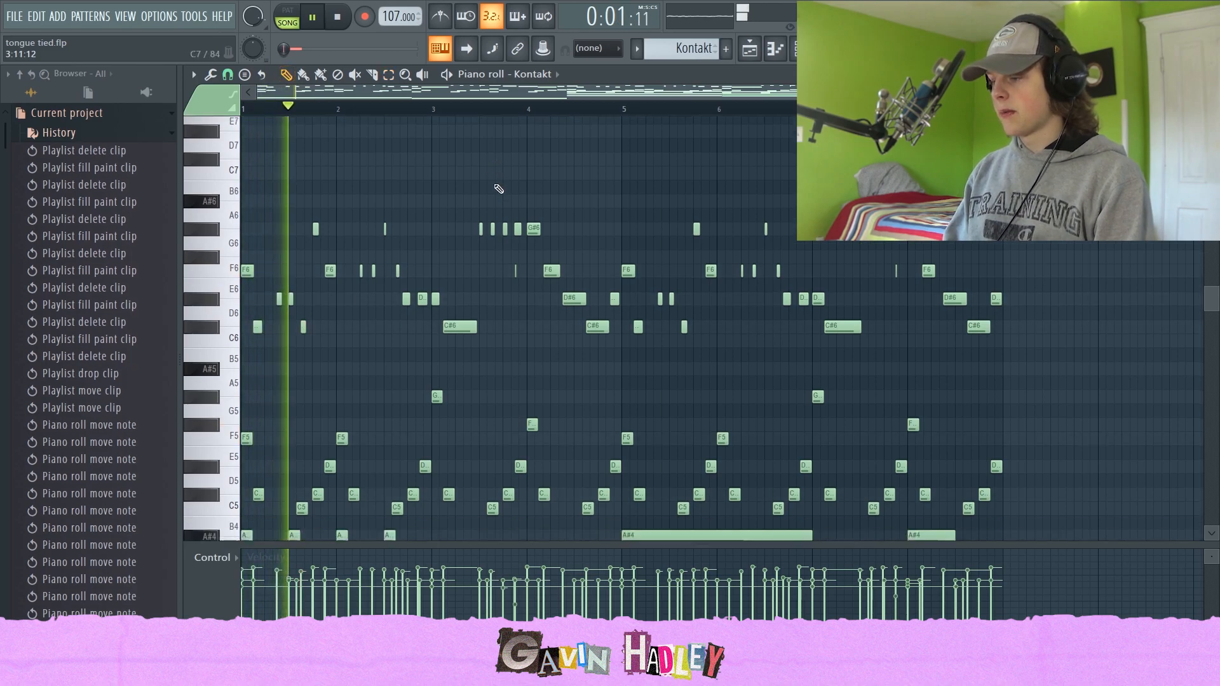
left_click(571, 218)
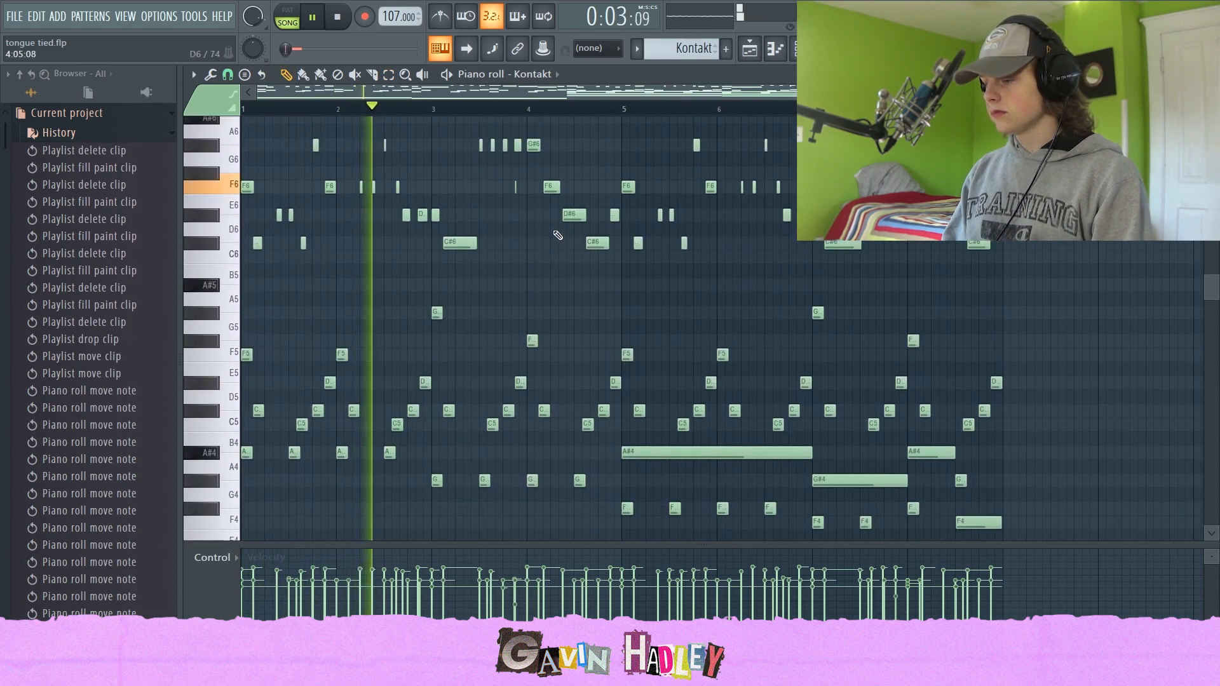
right_click(570, 224)
scroll(677, 228, "down", 3)
scroll(711, 235, "up", 3)
scroll(731, 245, "down", 3)
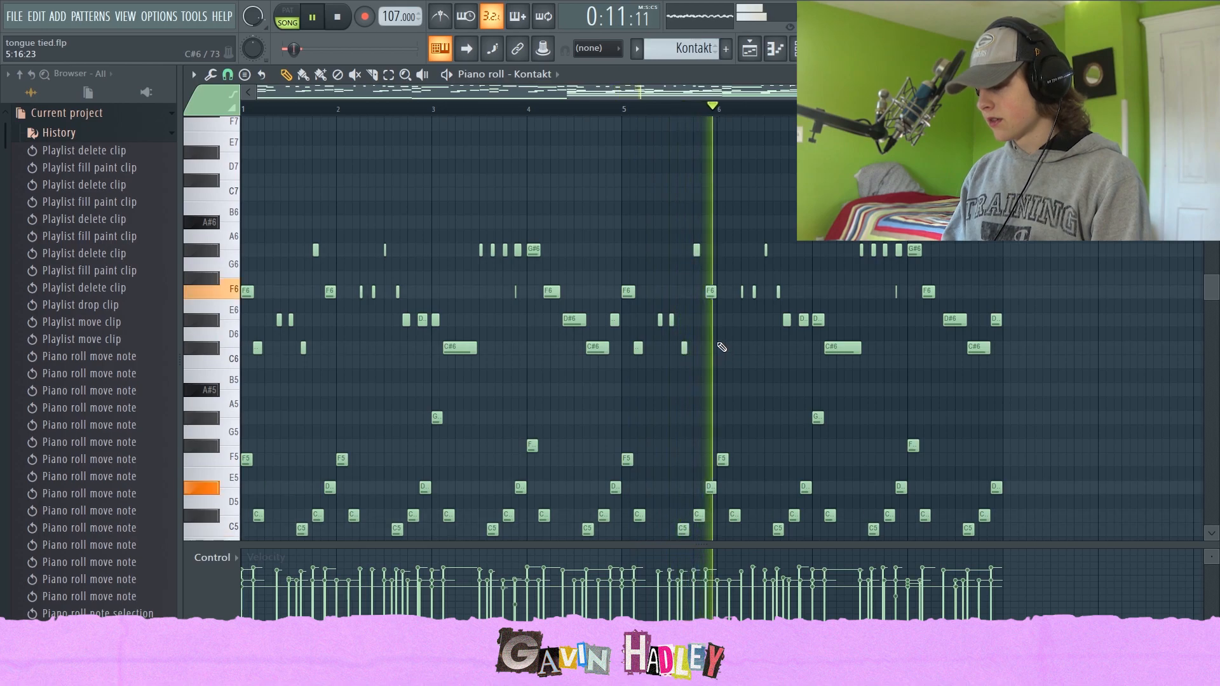
scroll(654, 324, "down", 3)
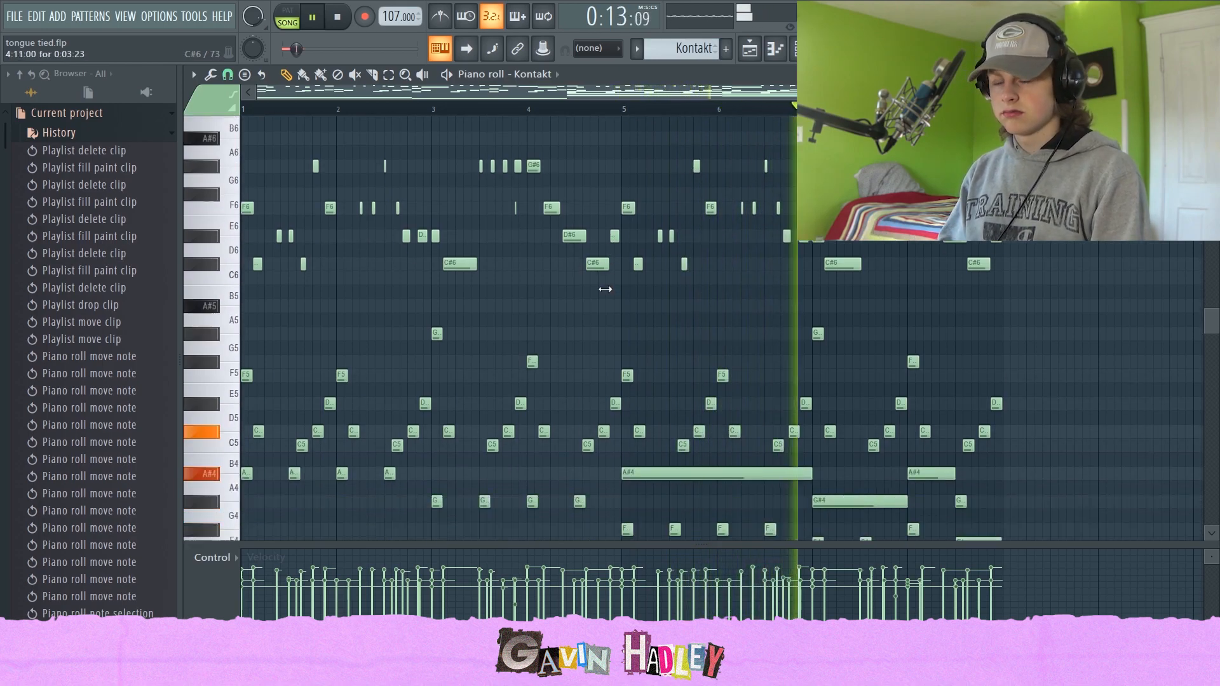
key("space")
scroll(604, 330, "down", 4)
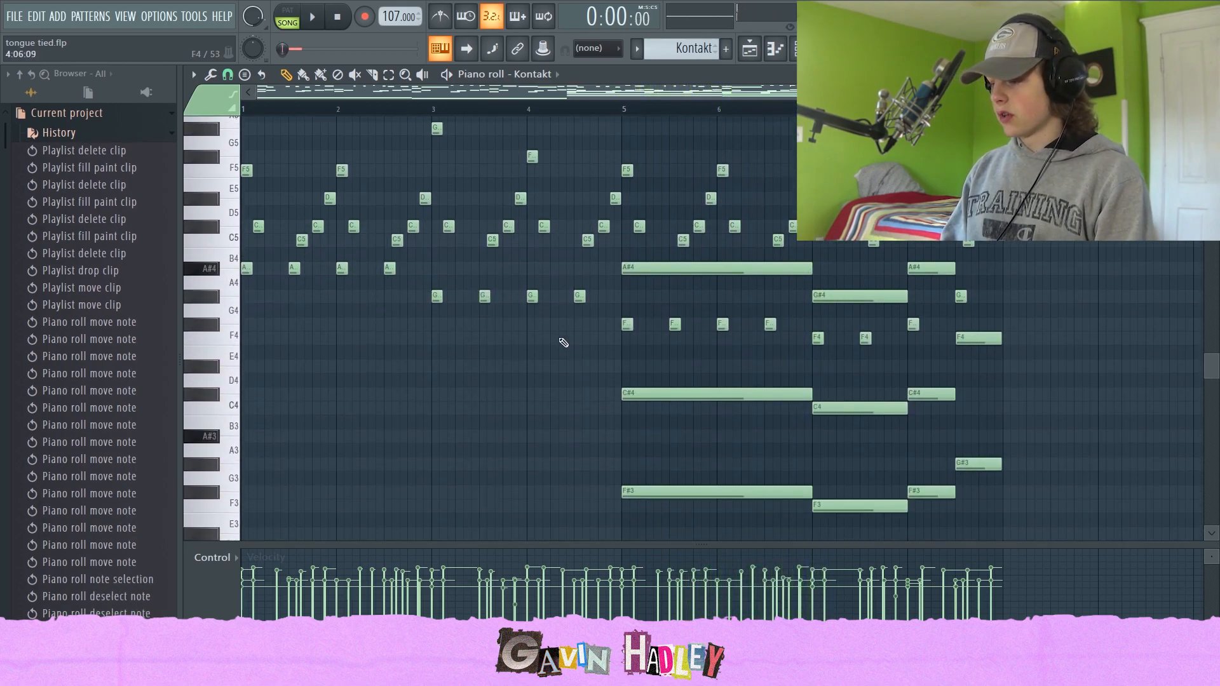
scroll(317, 464, "down", 1)
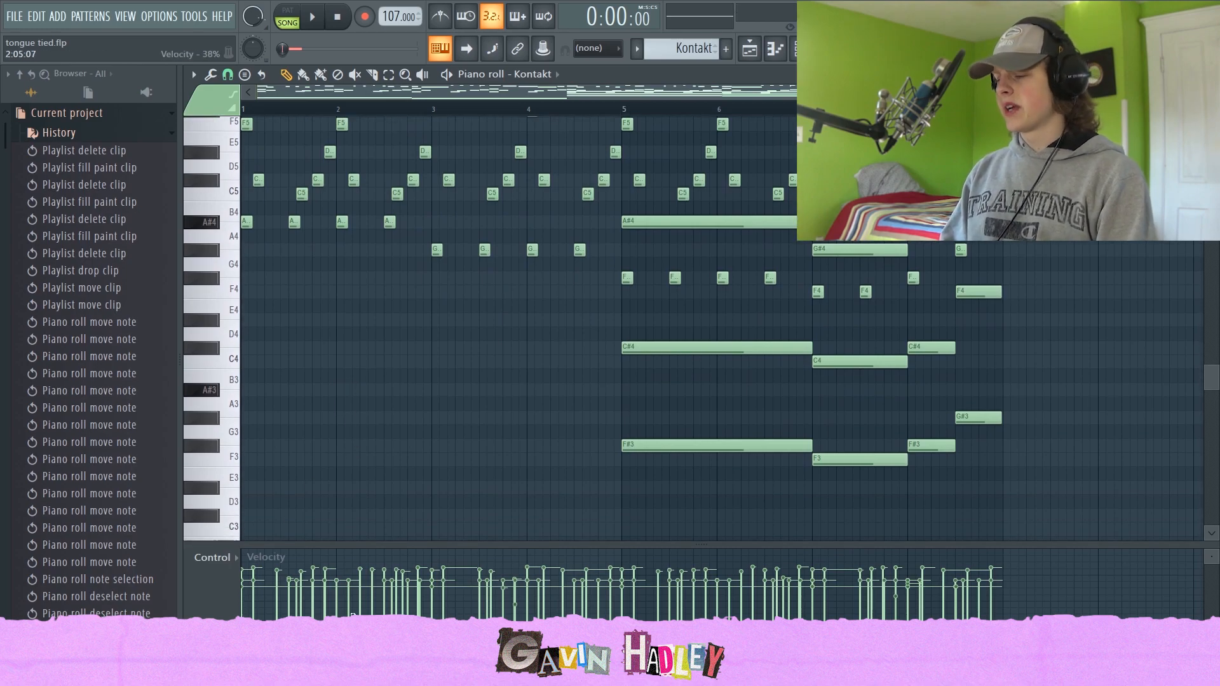
Examine the Ozone 8 Elements effect on the Kontakt mixer track and close it
left_click(750, 48)
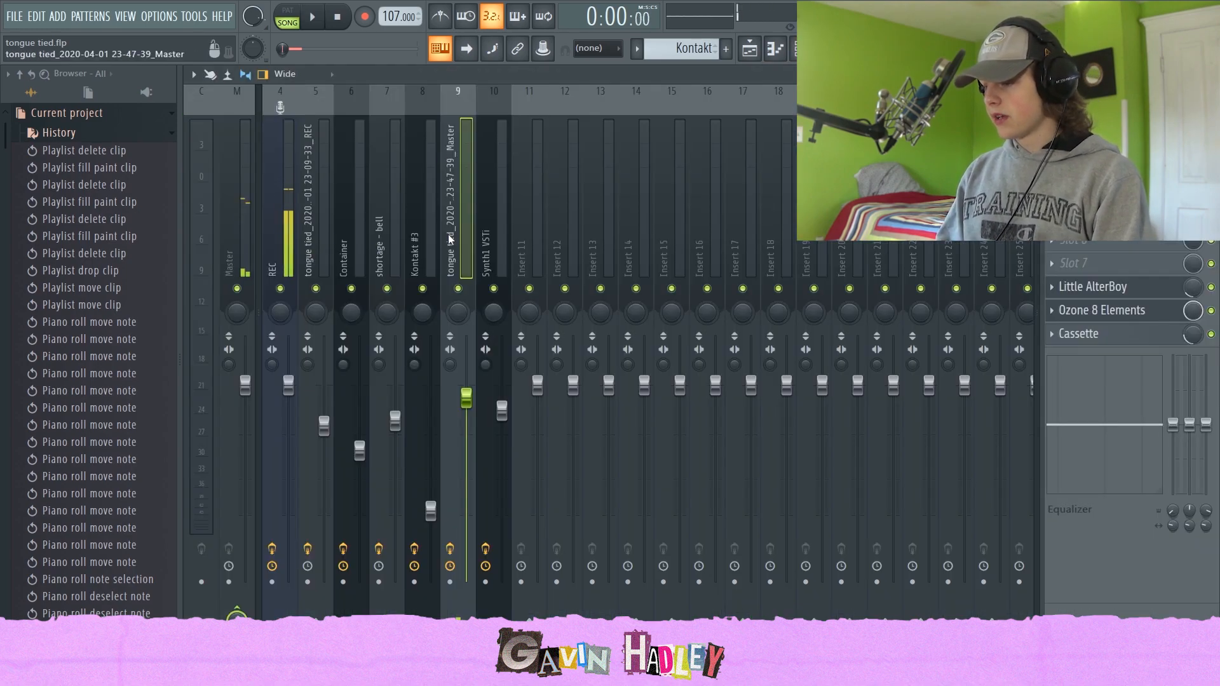
scroll(448, 235, "up", 3)
left_click(284, 225)
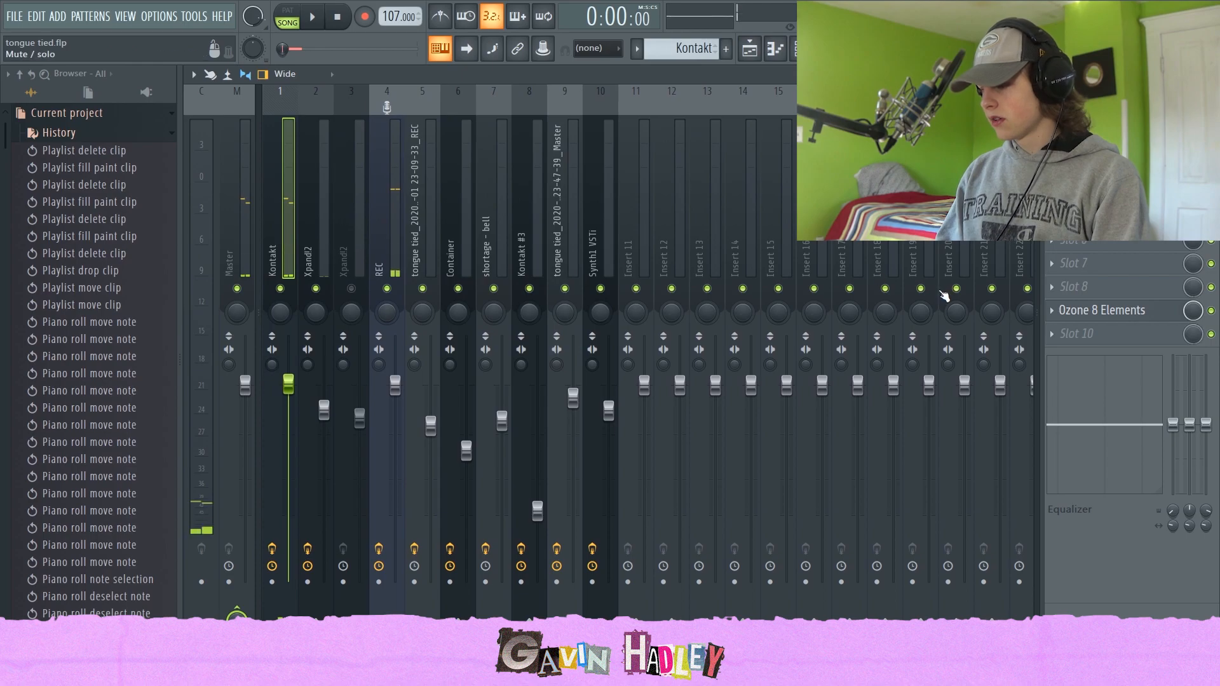
left_click(1061, 314)
key("Escape")
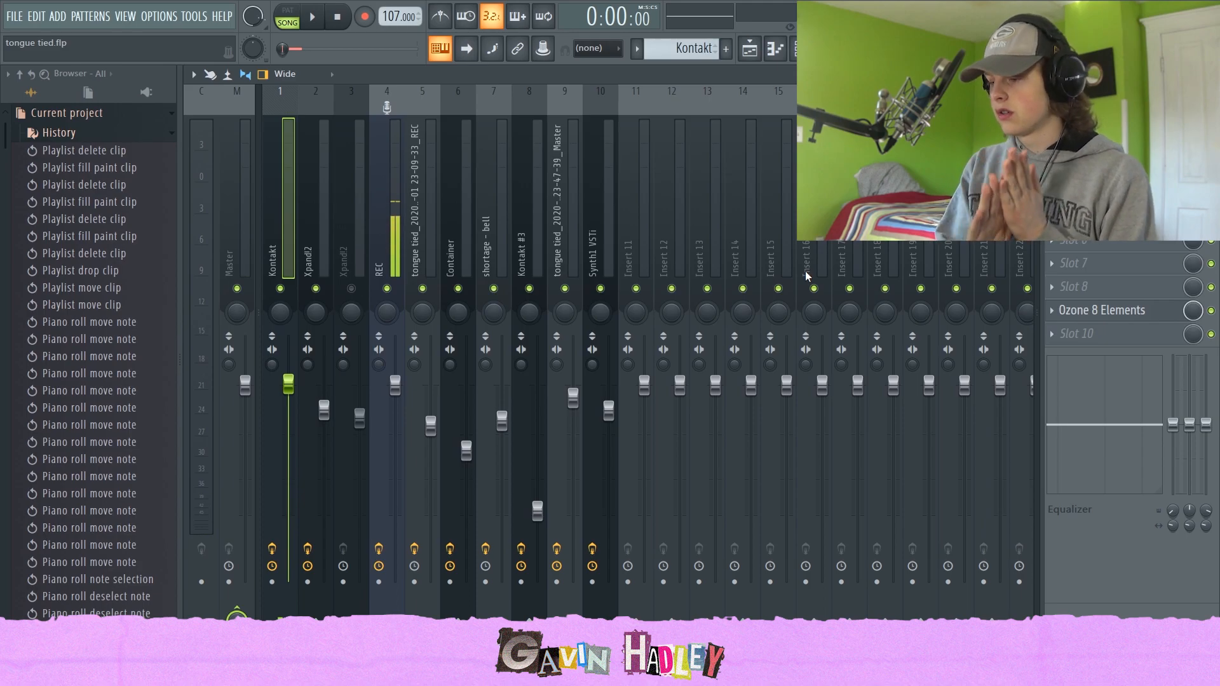
Place the Xpand!2 pattern at bar 1 on the REC track below the Kontakt clip and open its notes
left_click(754, 54)
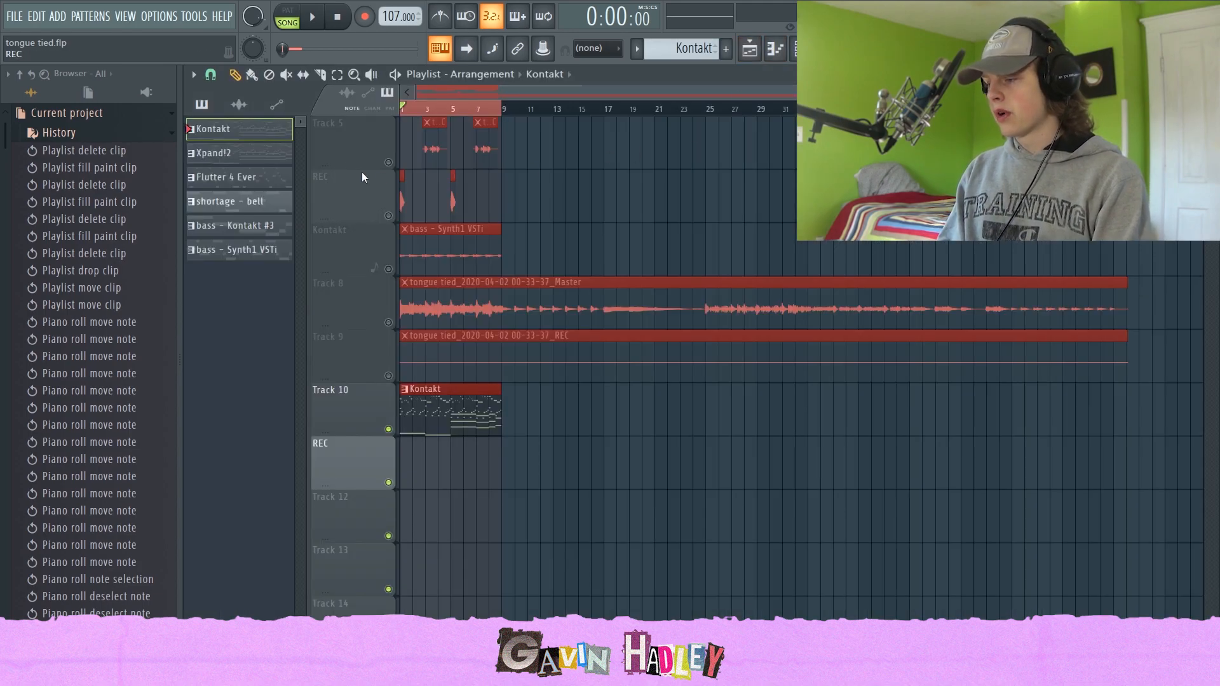
left_click_drag(269, 159, 420, 448)
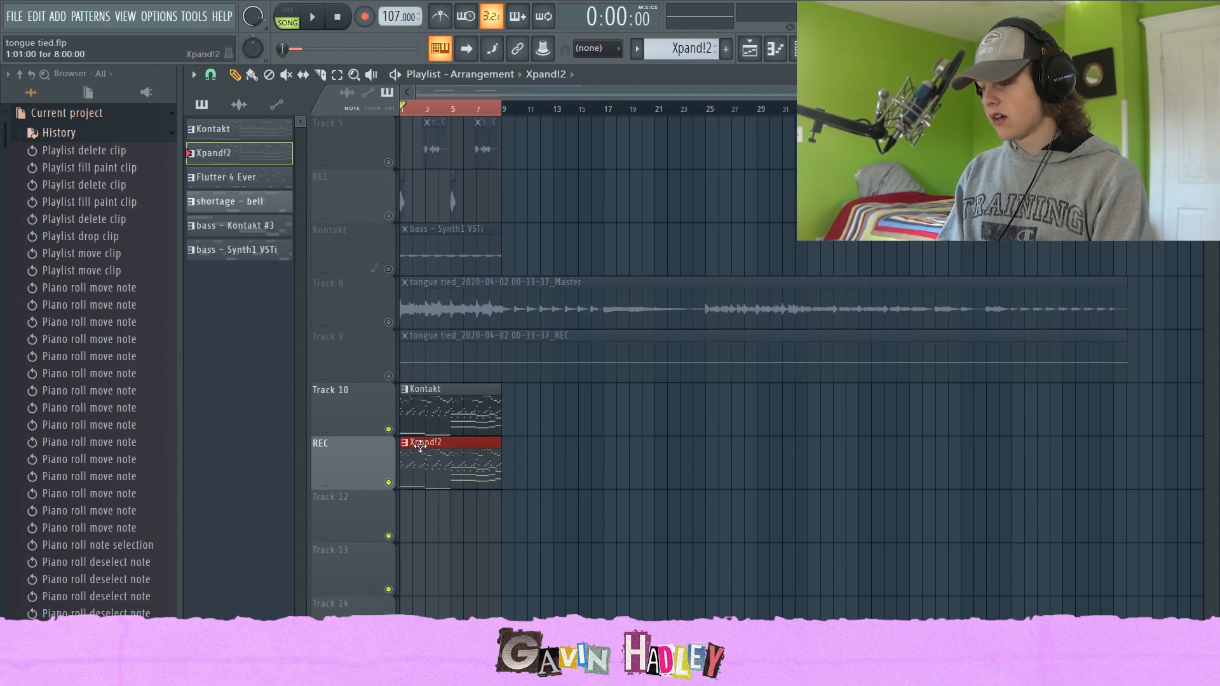
double_click(438, 441)
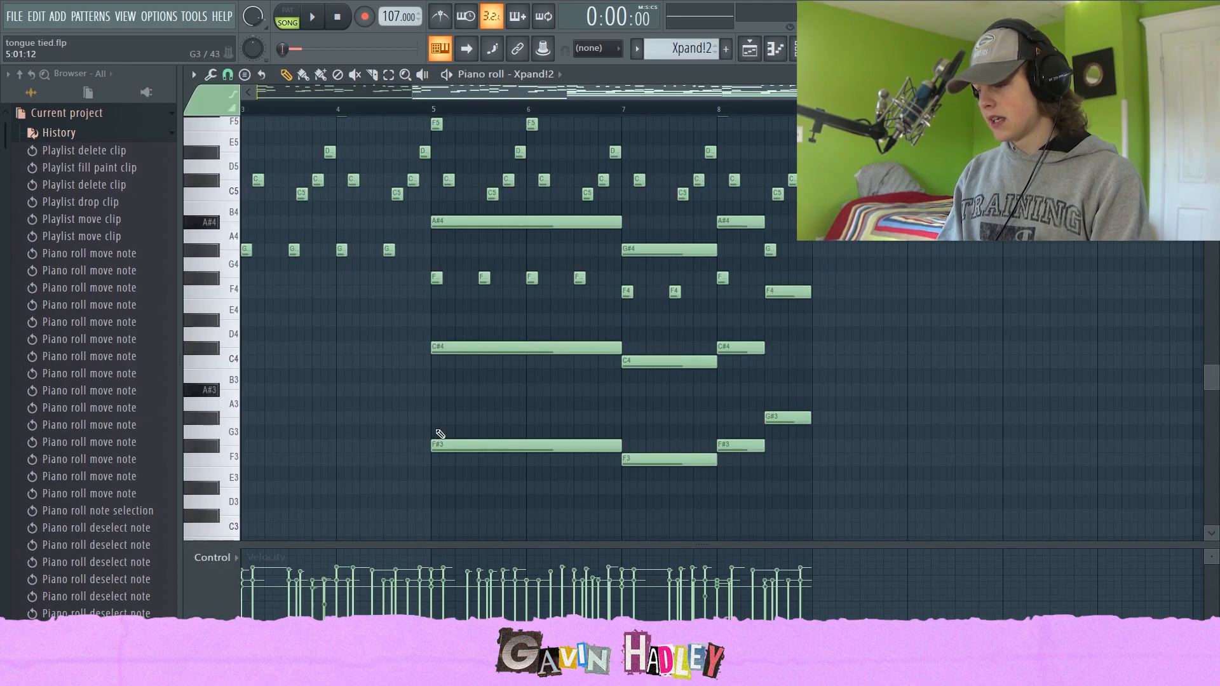
Review the Xpand!2 pattern's notes from bar 1 and play its opening briefly
left_click_drag(509, 93, 343, 93)
scroll(445, 223, "up", 4)
key("space")
key("space")
left_click(775, 49)
left_click(404, 291)
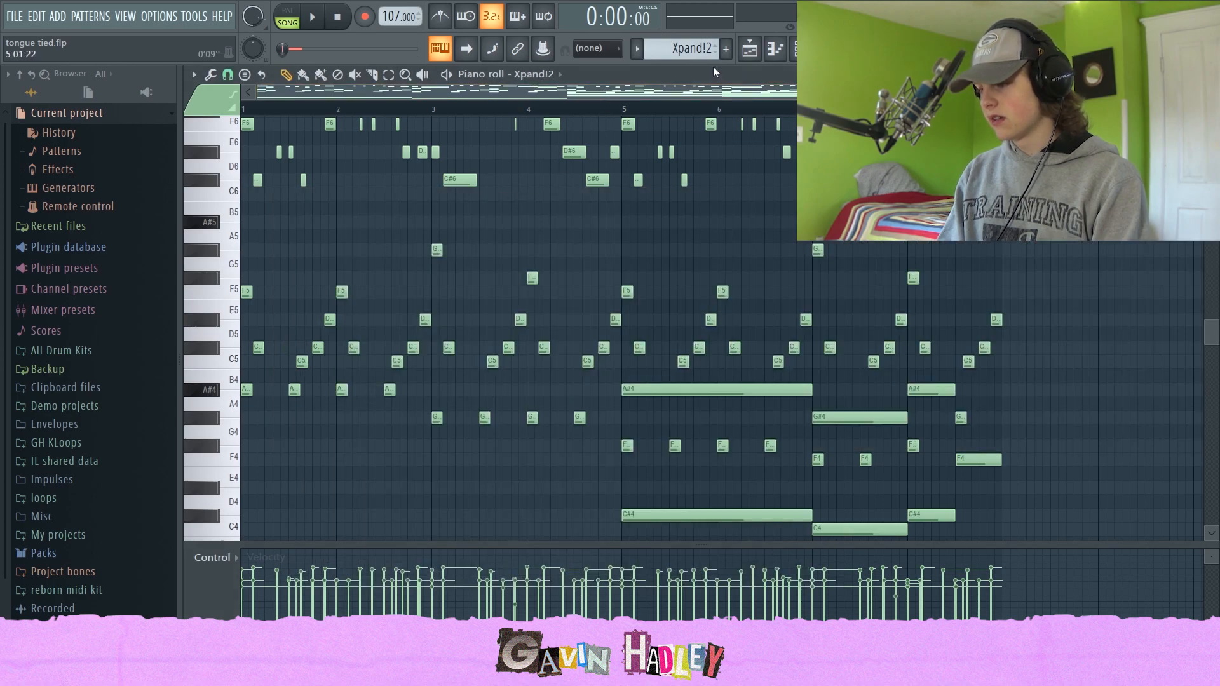
Play the layered Kontakt and Xpand!2 clips together in the playlist through bar 7
left_click(749, 49)
key("space")
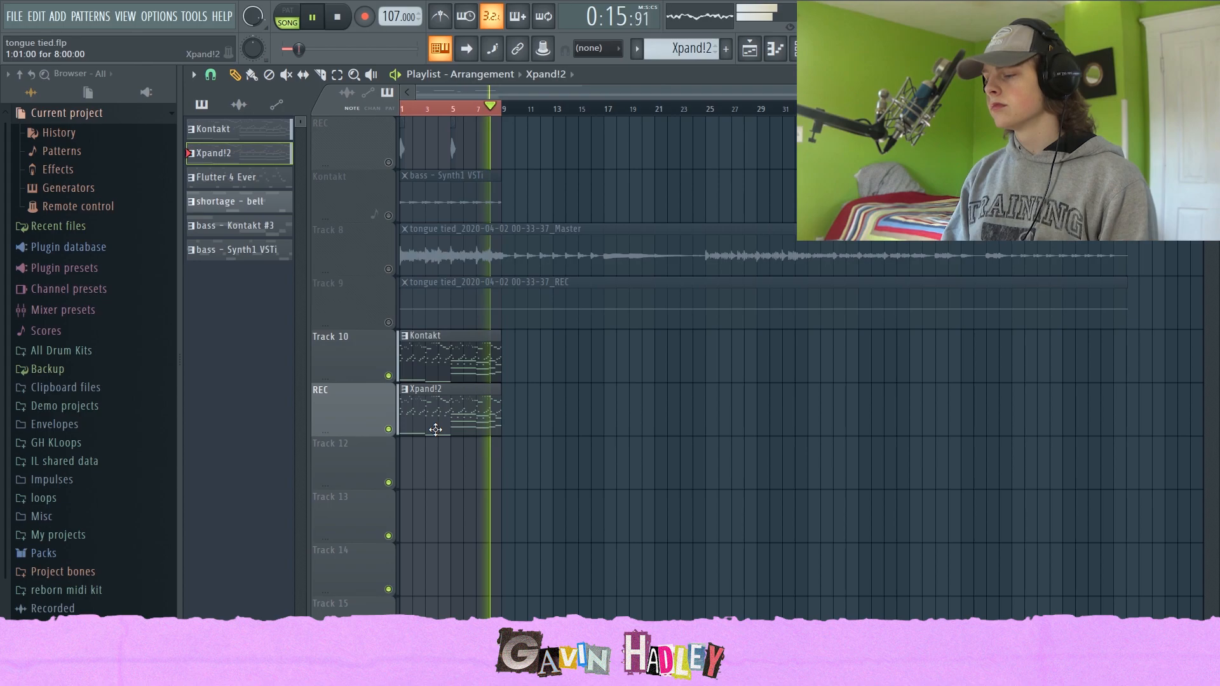
key("space")
scroll(283, 333, "down", 1)
Place the shortage - bell pattern at bar 1 on Track 12 and open its notes from the beginning
left_click(242, 184)
left_click(235, 207)
left_click(228, 185)
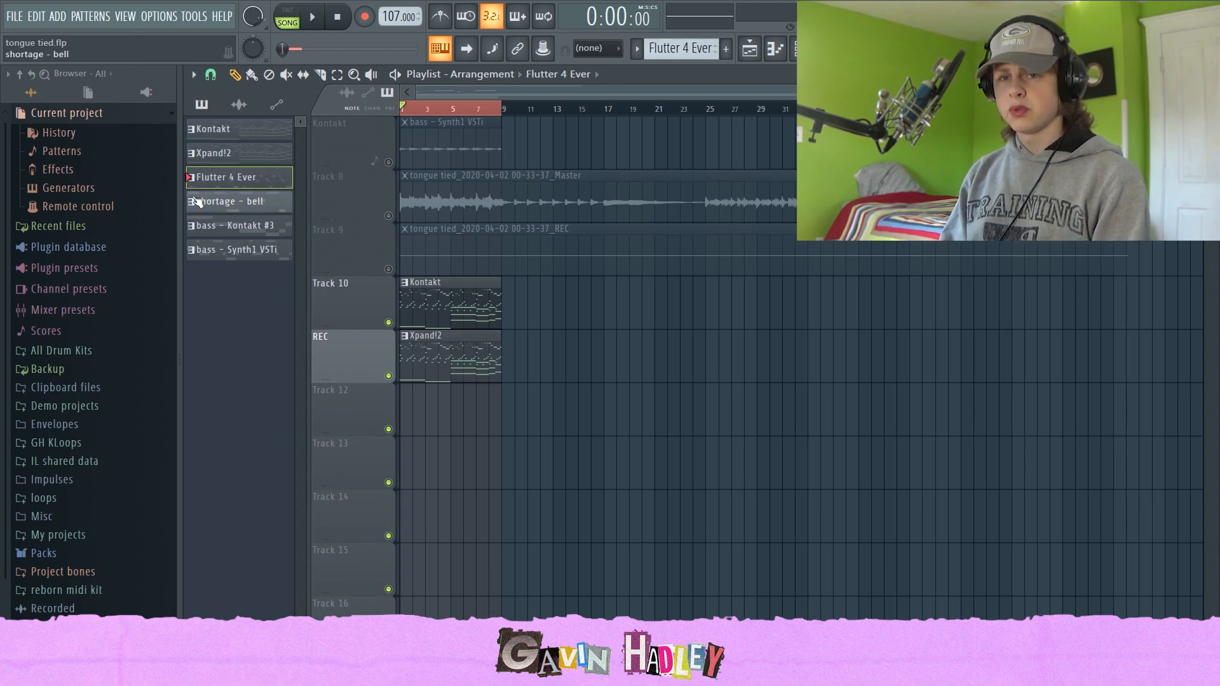
left_click_drag(216, 213, 450, 416)
double_click(450, 416)
left_click_drag(488, 96, 256, 97)
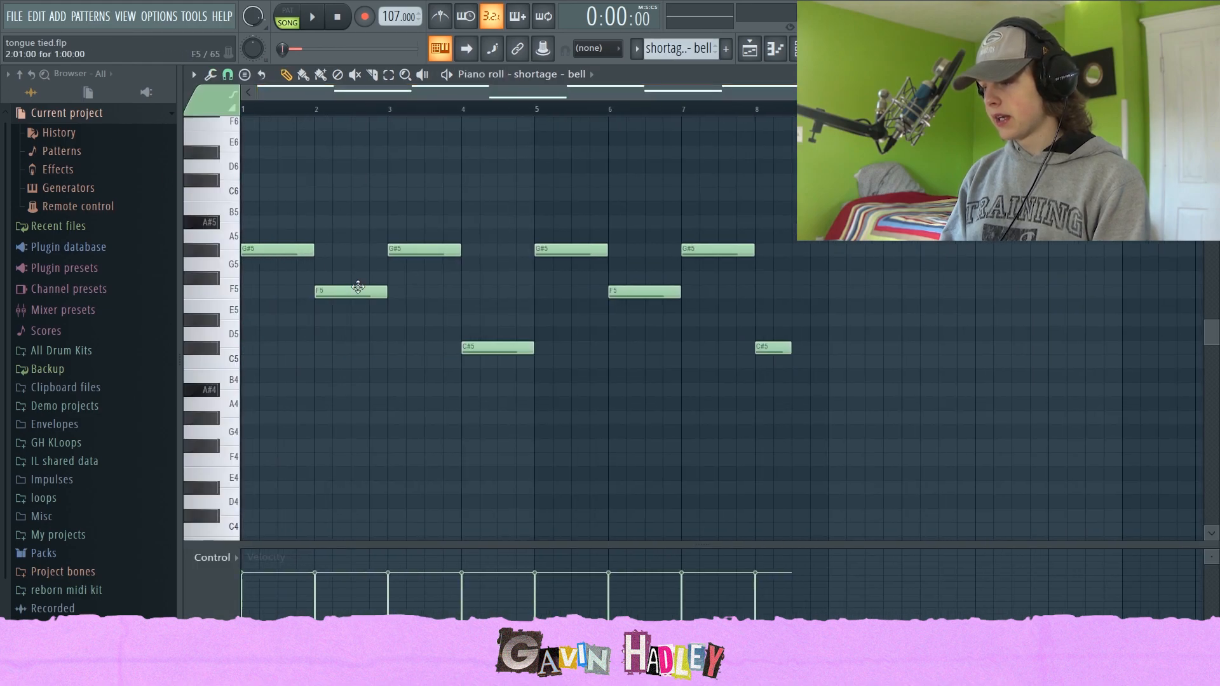
Play the opening of the bell pattern and examine its long G#5, F5 and C#5 notes
scroll(363, 302, "up", 3)
key("space")
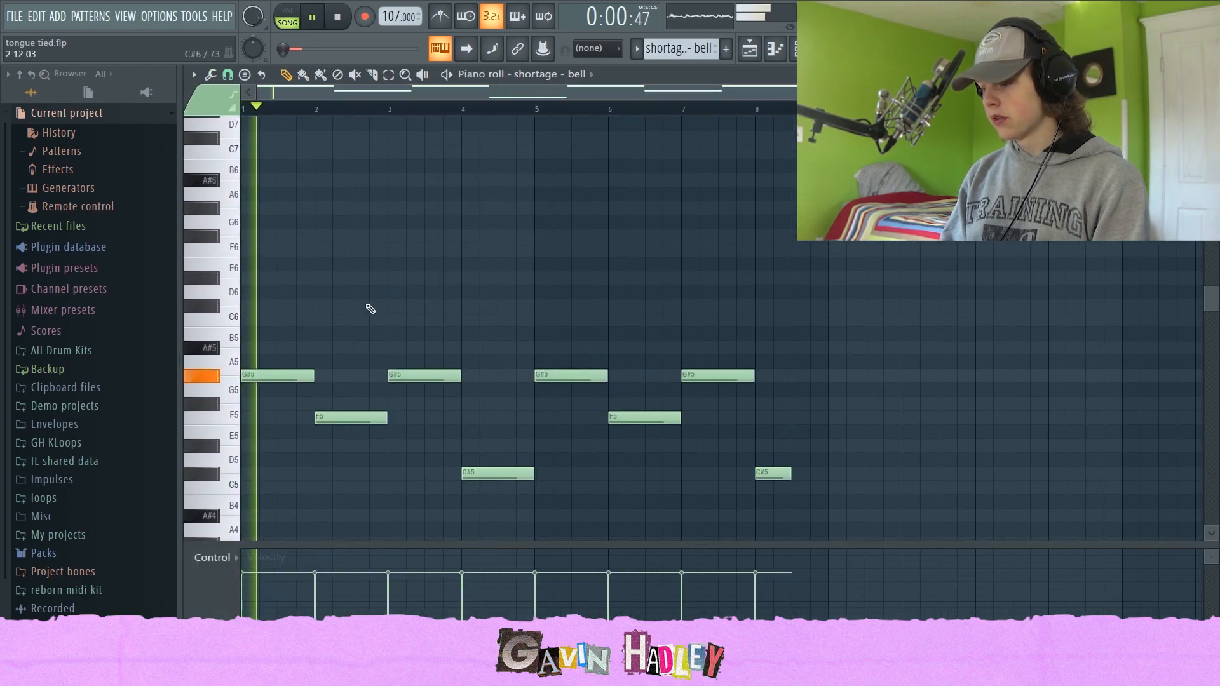
left_click(297, 347)
right_click(296, 347)
key("space")
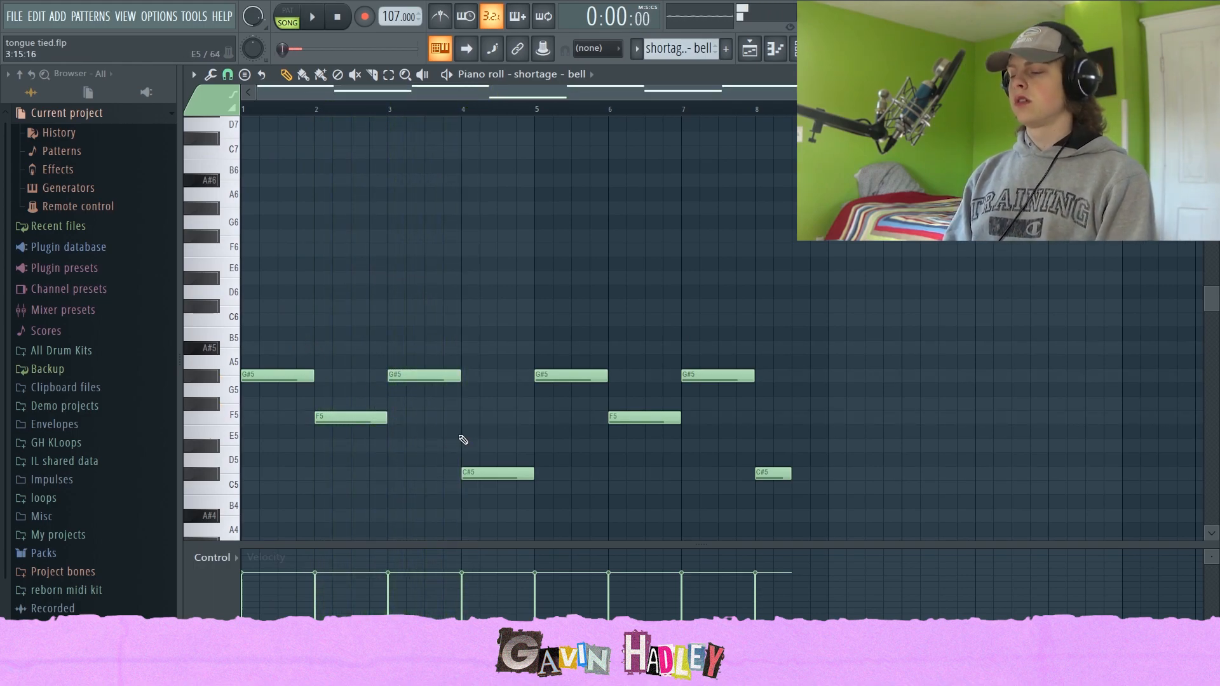
left_click(336, 415)
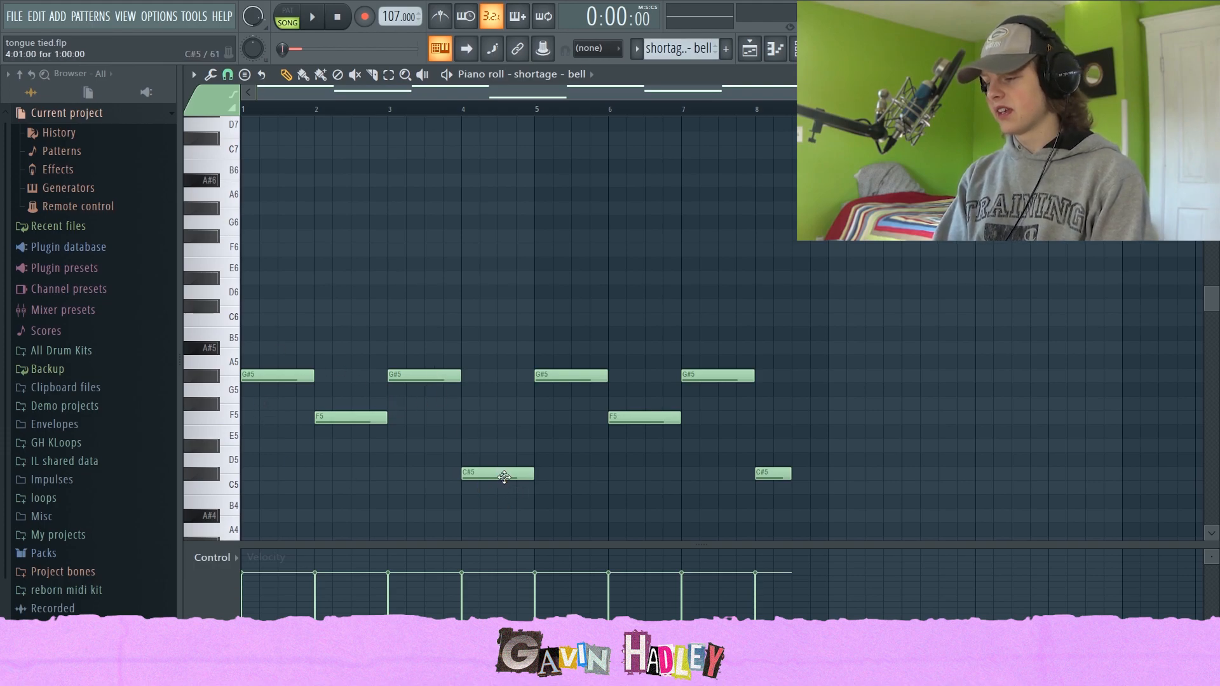
scroll(553, 457, "down", 1)
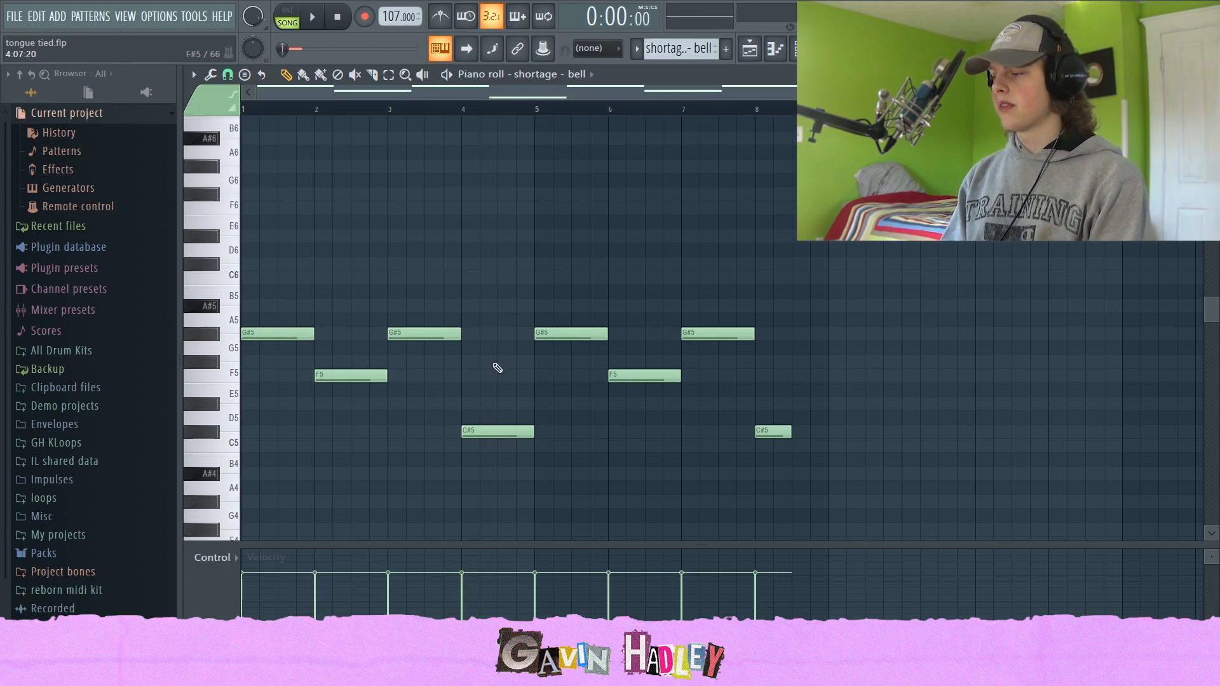
Play the layers while checking their mixer levels, and inspect the RC-20 Retro Color effect on the Xpand!2 track
key("F5")
key("F9")
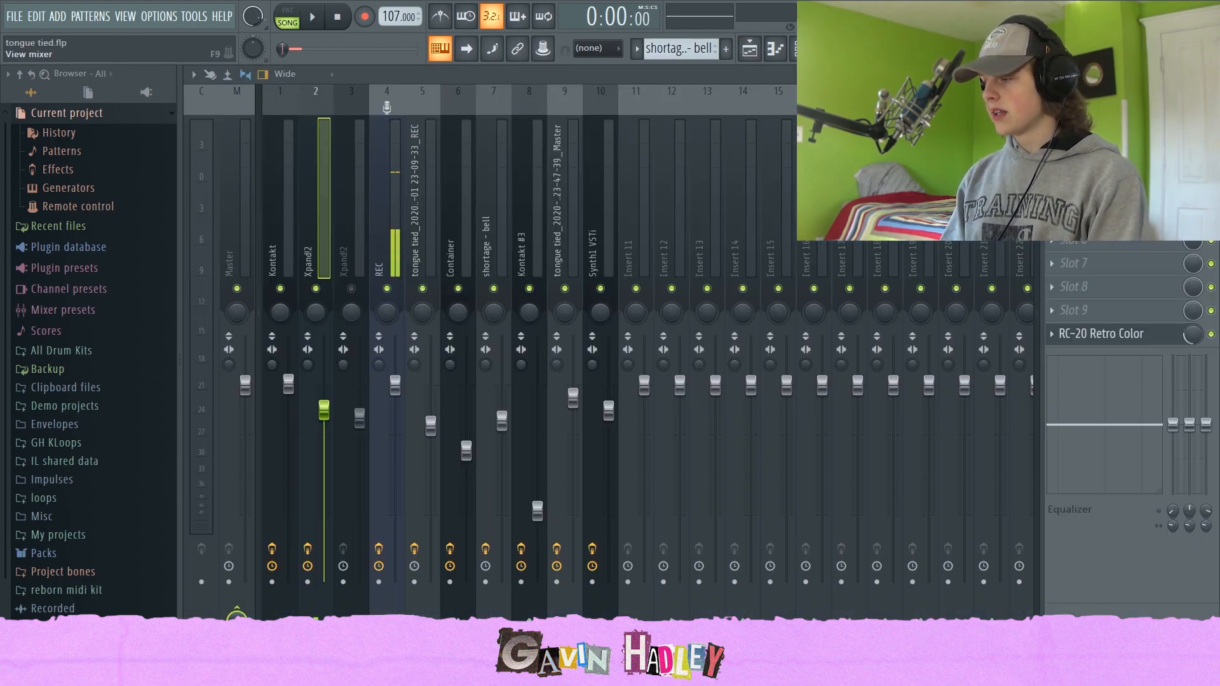
key("space")
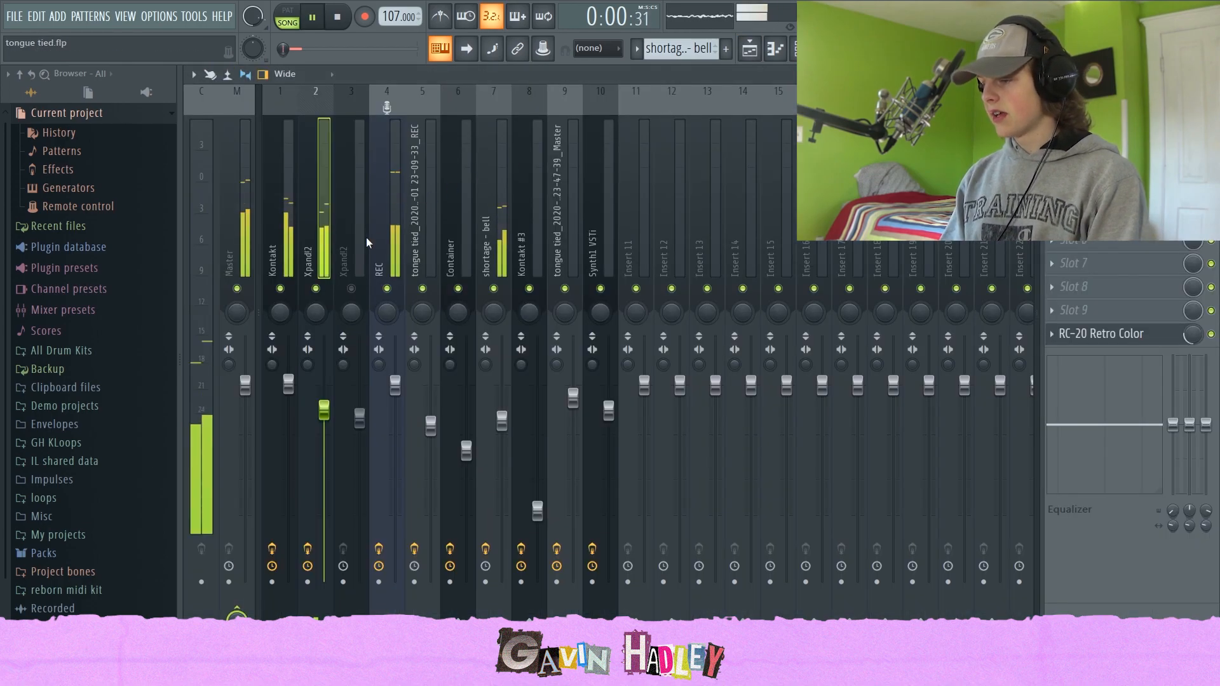
left_click(487, 231)
key("space")
left_click(317, 238)
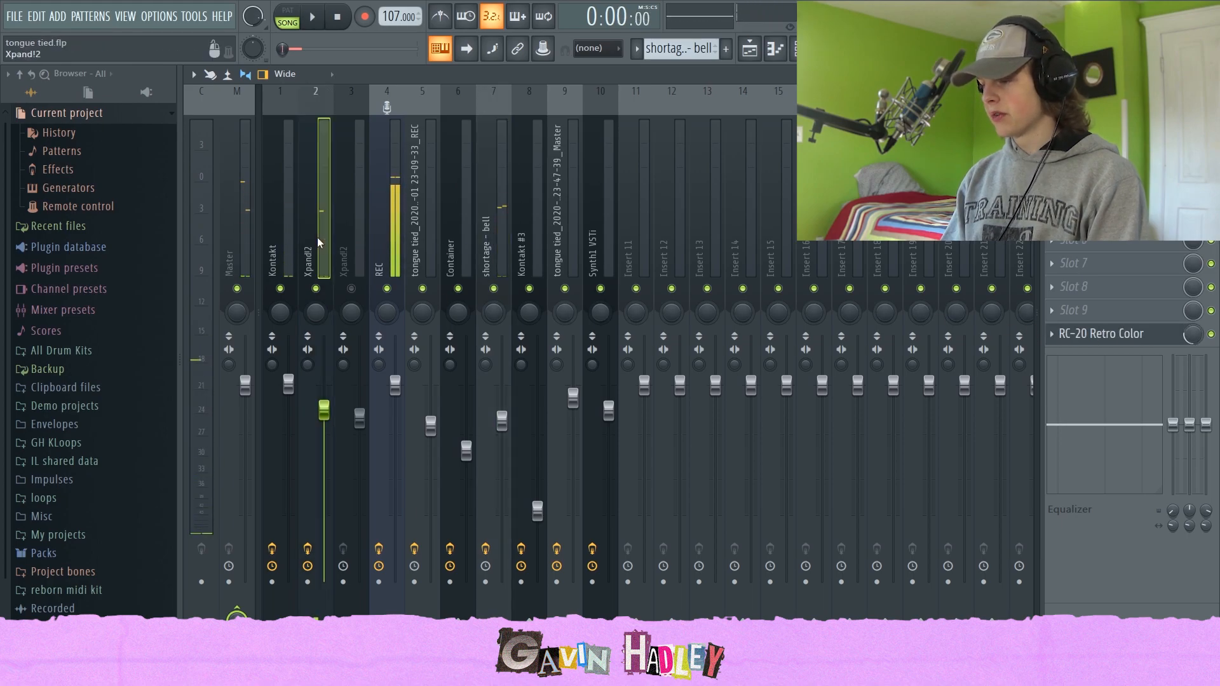
left_click(1116, 335)
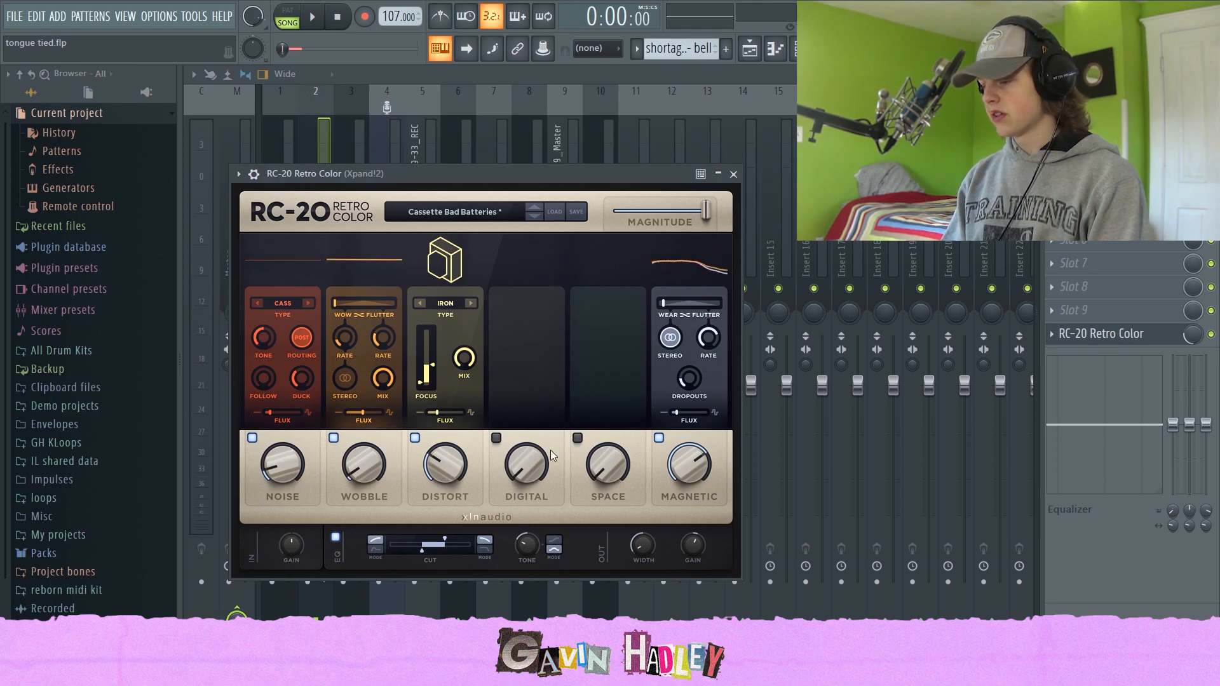
Place the bass - Kontakt #3 pattern at bar 1 on Track 13 and open its notes
left_click(750, 49)
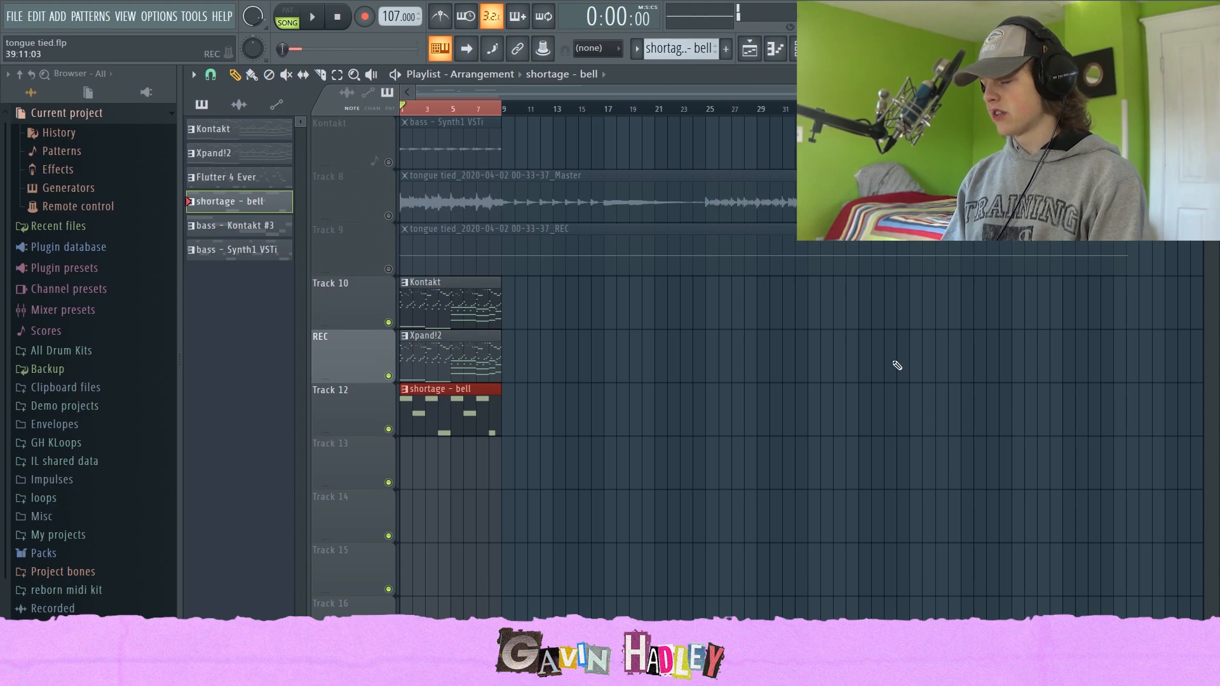
left_click(235, 226)
left_click(449, 471)
double_click(453, 476)
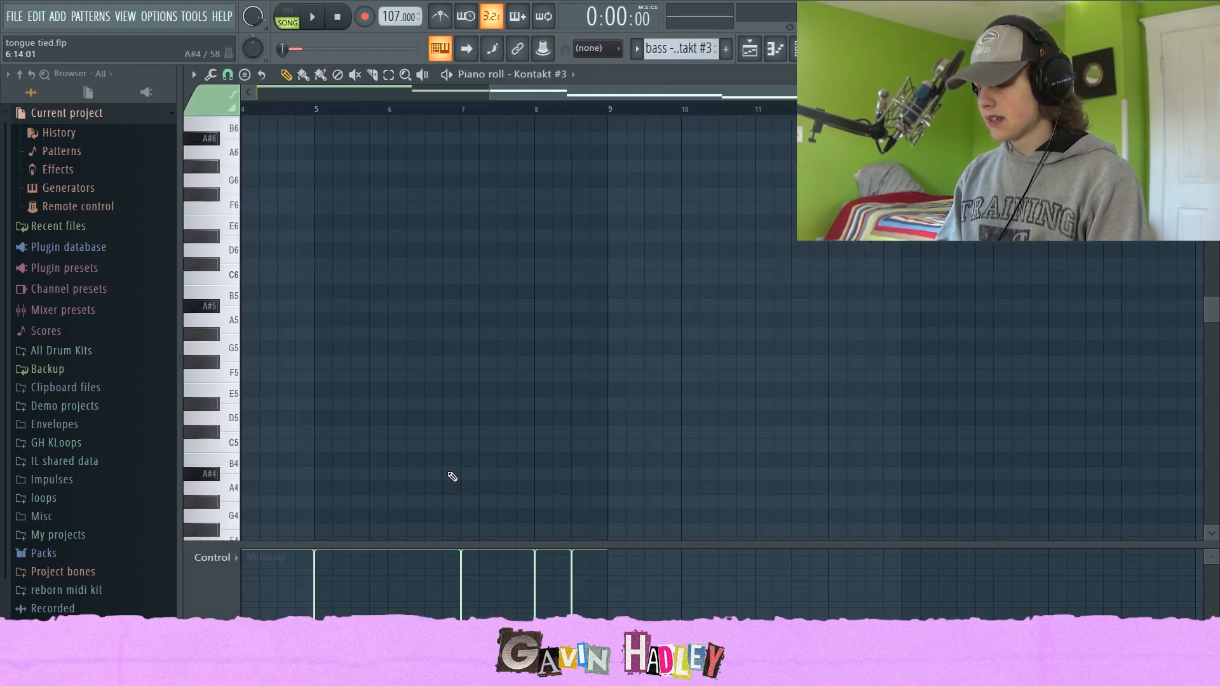
Play the Kontakt #3 bass pattern from bar 1 and examine its A#3, G#3, F#3 and F3 notes
key("space")
scroll(324, 275, "up", 10)
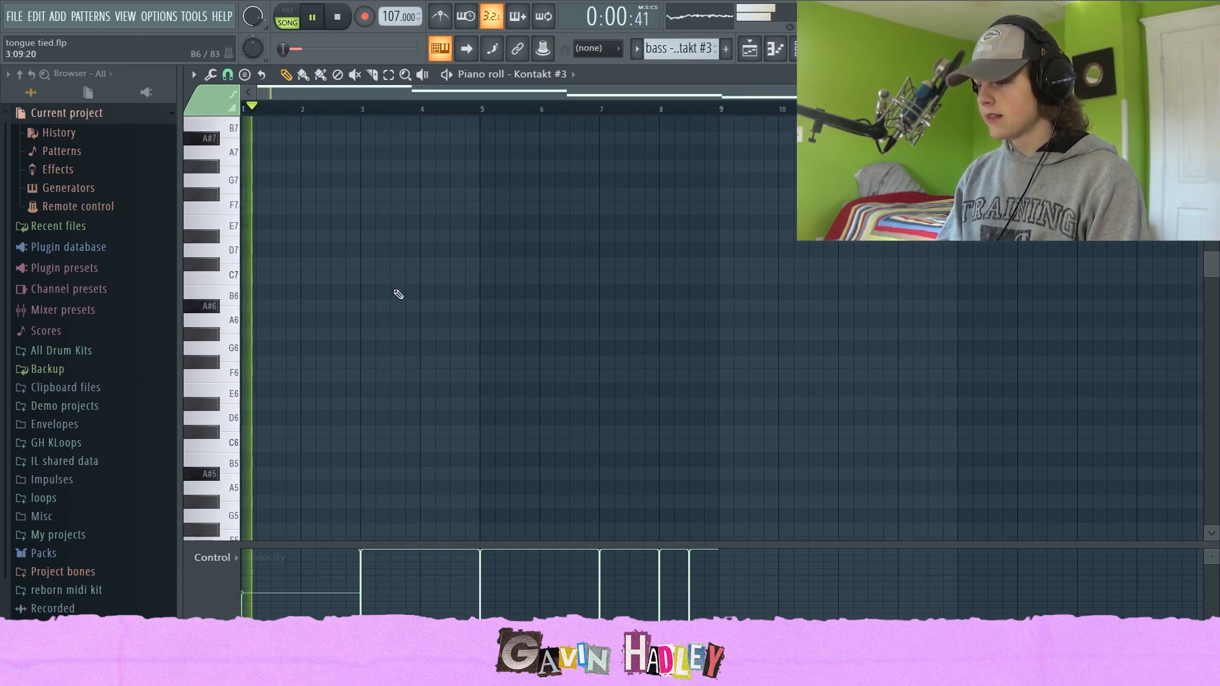
scroll(407, 298, "down", 10)
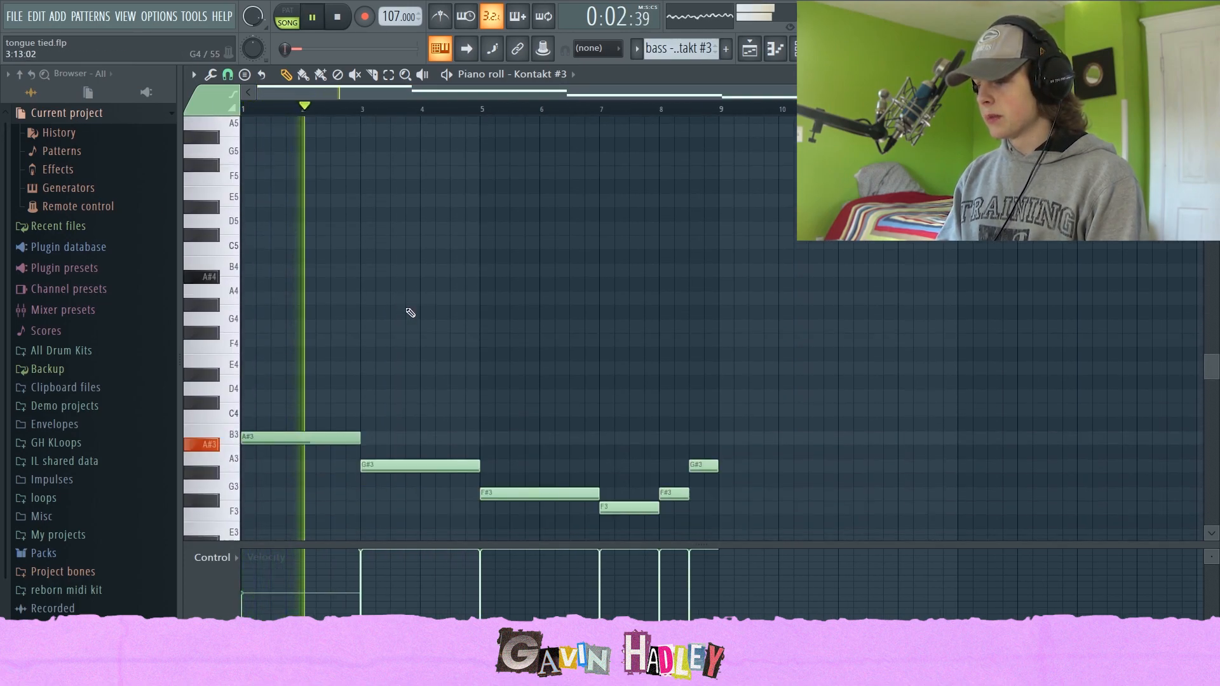
left_click(537, 305)
right_click(544, 304)
key("space")
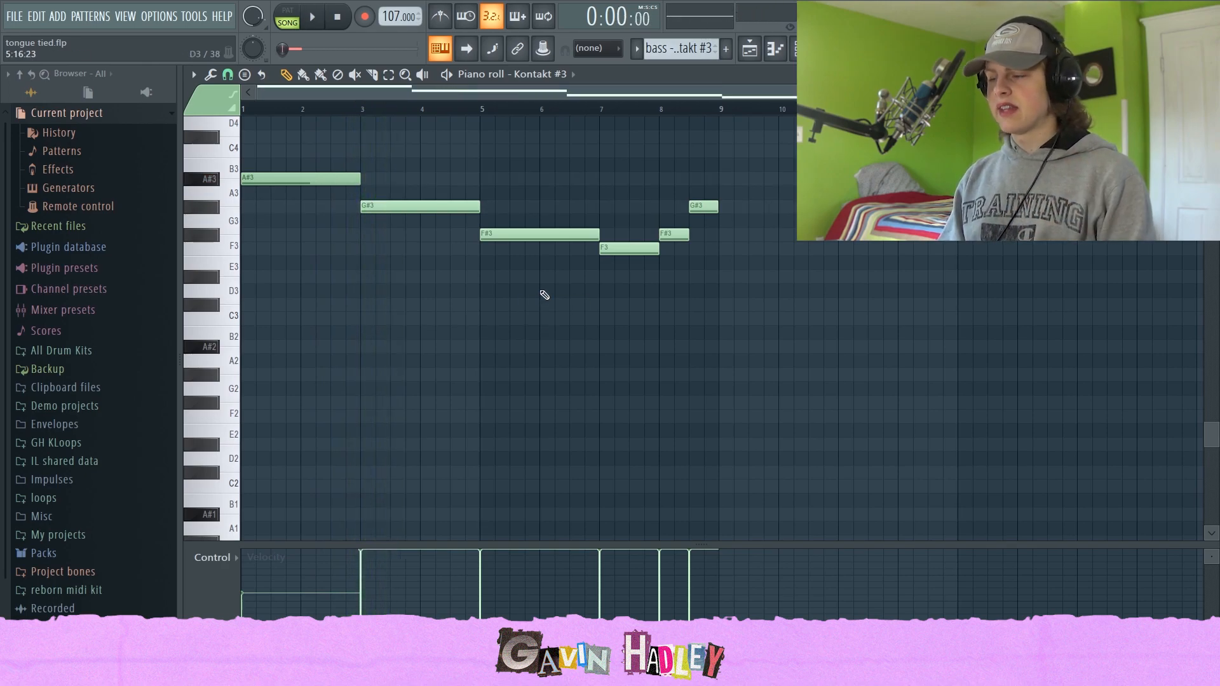
Audition the bass line's ending by playing from bar 6 and jumping ahead to bar 8
key("space")
left_click(561, 109)
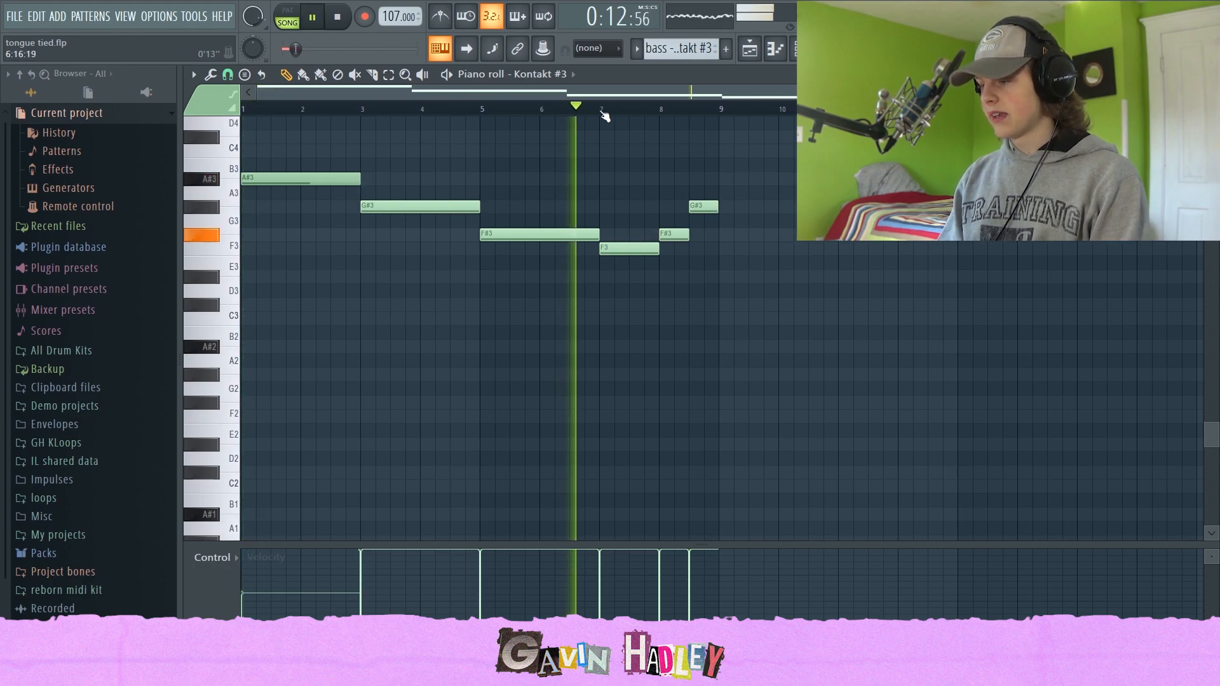
left_click(661, 111)
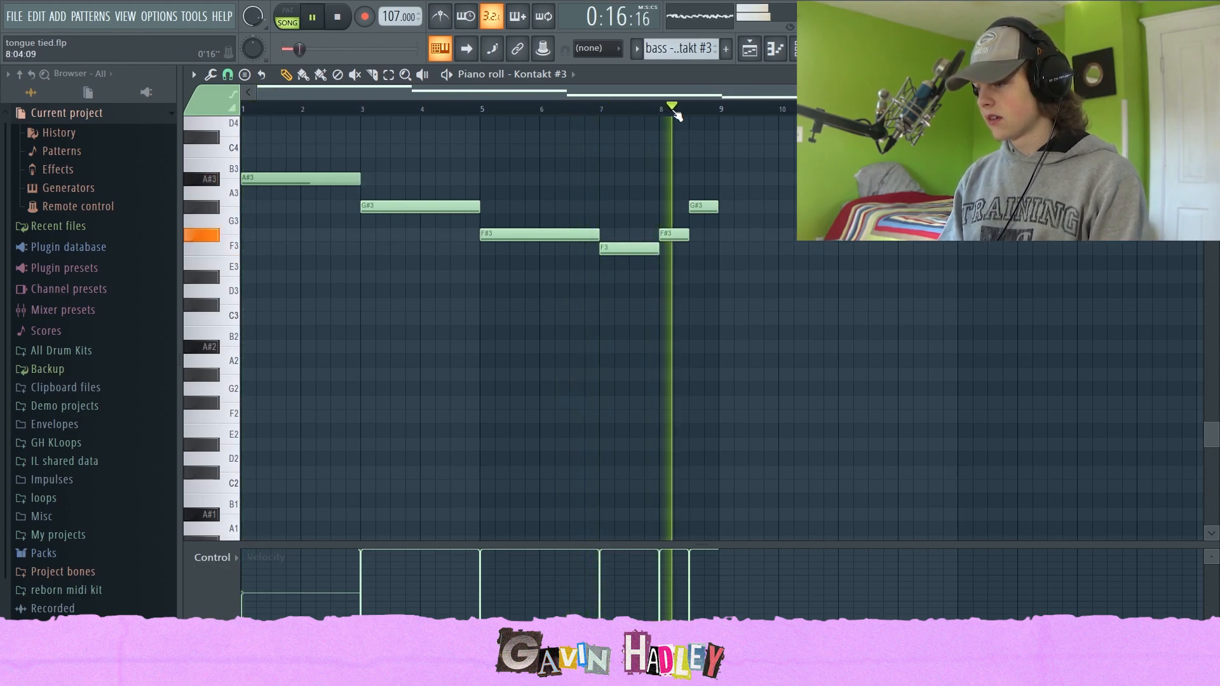
left_click(661, 152)
right_click(661, 153)
key("space")
left_click(409, 152)
right_click(426, 151)
scroll(429, 153, "up", 3)
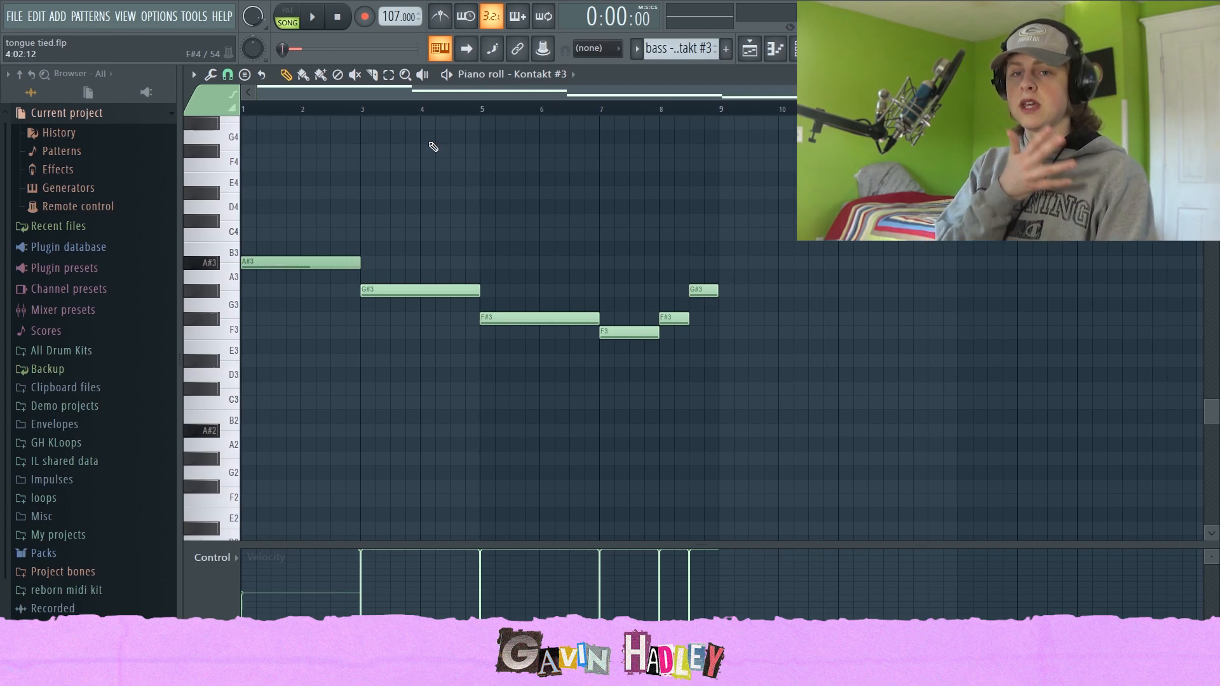
Place the bass - Synth1 VSTi pattern at bar 1 on Track 14, play the layers briefly, and open its notes
left_click(750, 48)
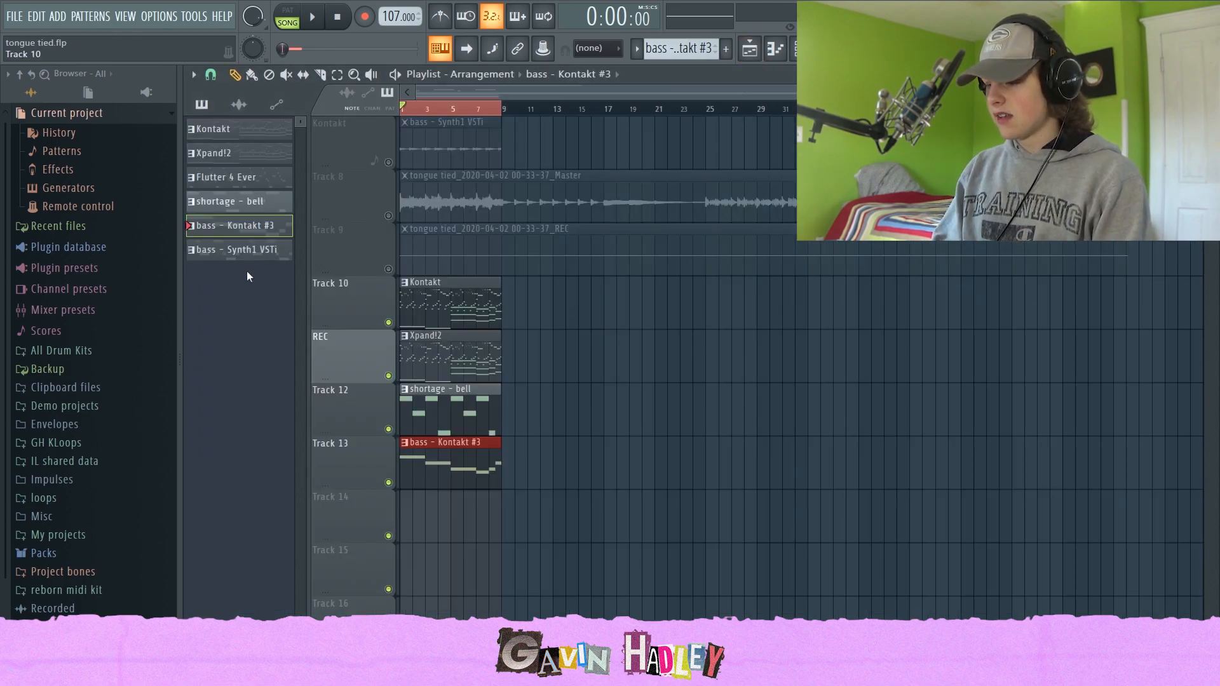
left_click_drag(242, 261, 381, 516)
key("space")
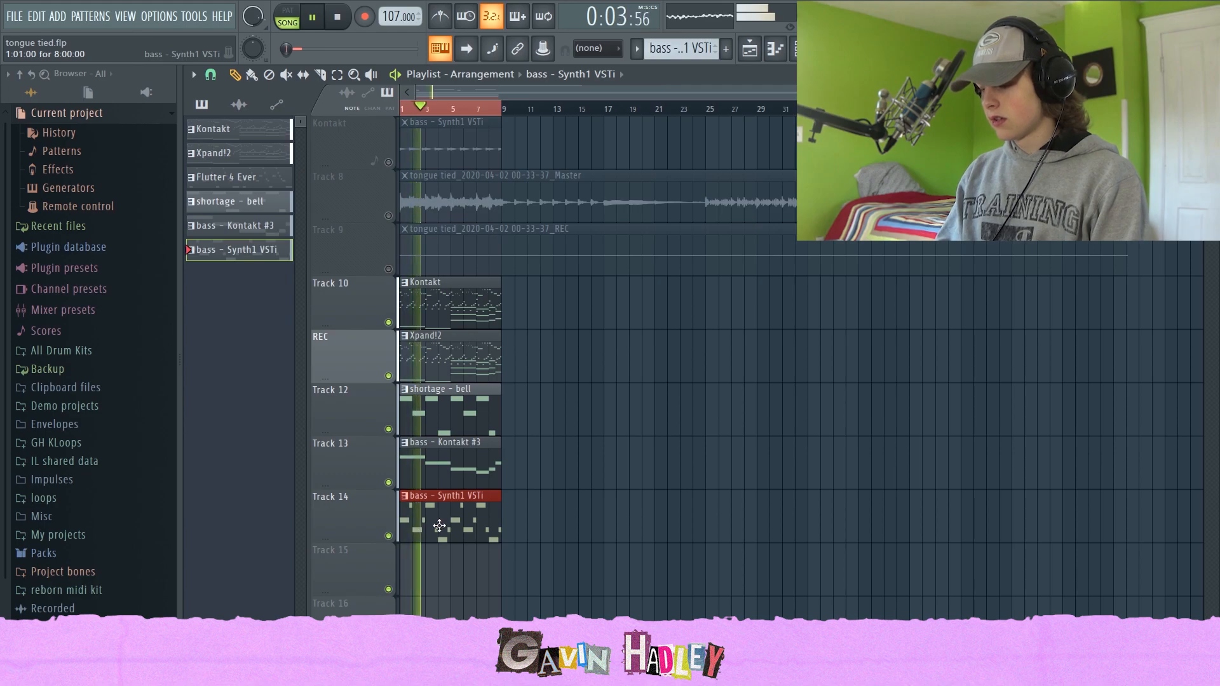
double_click(402, 515)
key("space")
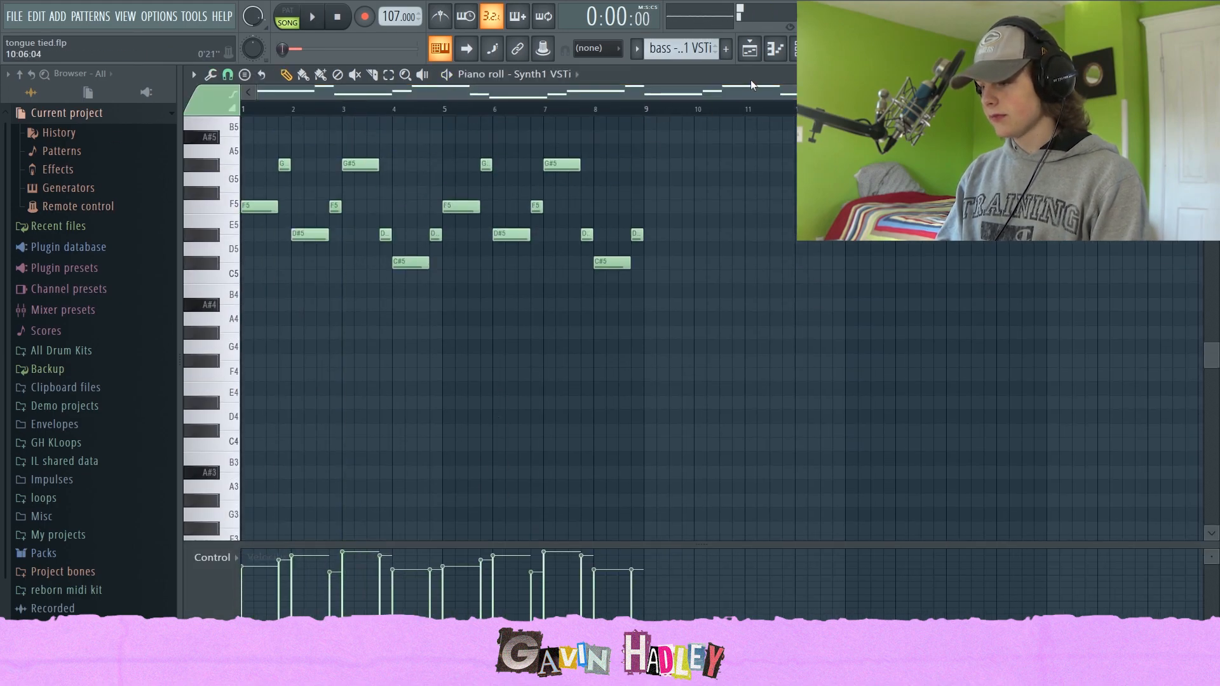
Open the Synth1 VSTi instrument and review the Little AlterBoy effect on its mixer track
left_click(794, 48)
left_click(384, 403)
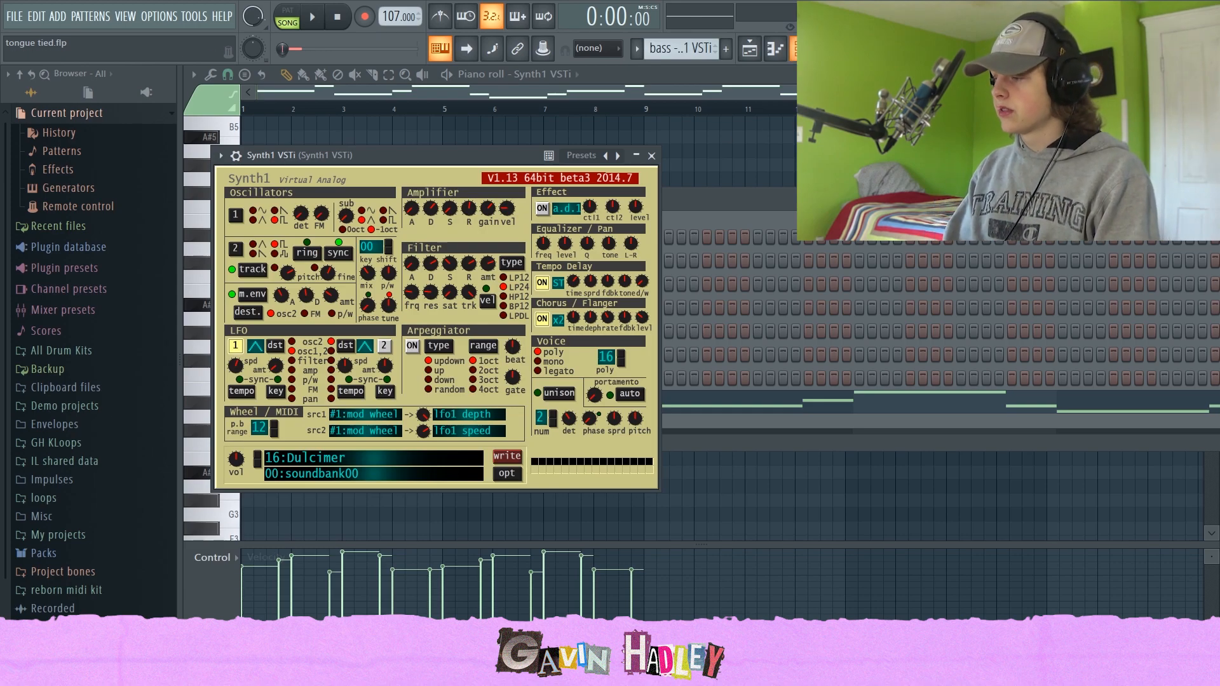
key("F9")
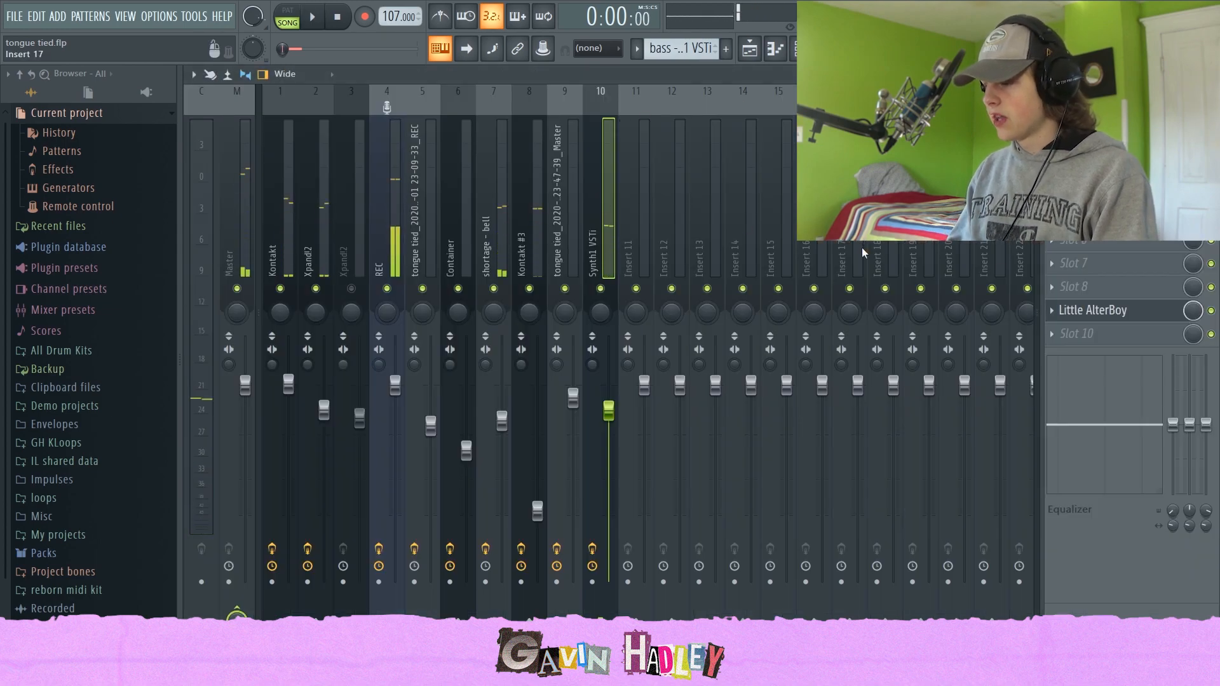
left_click(1093, 310)
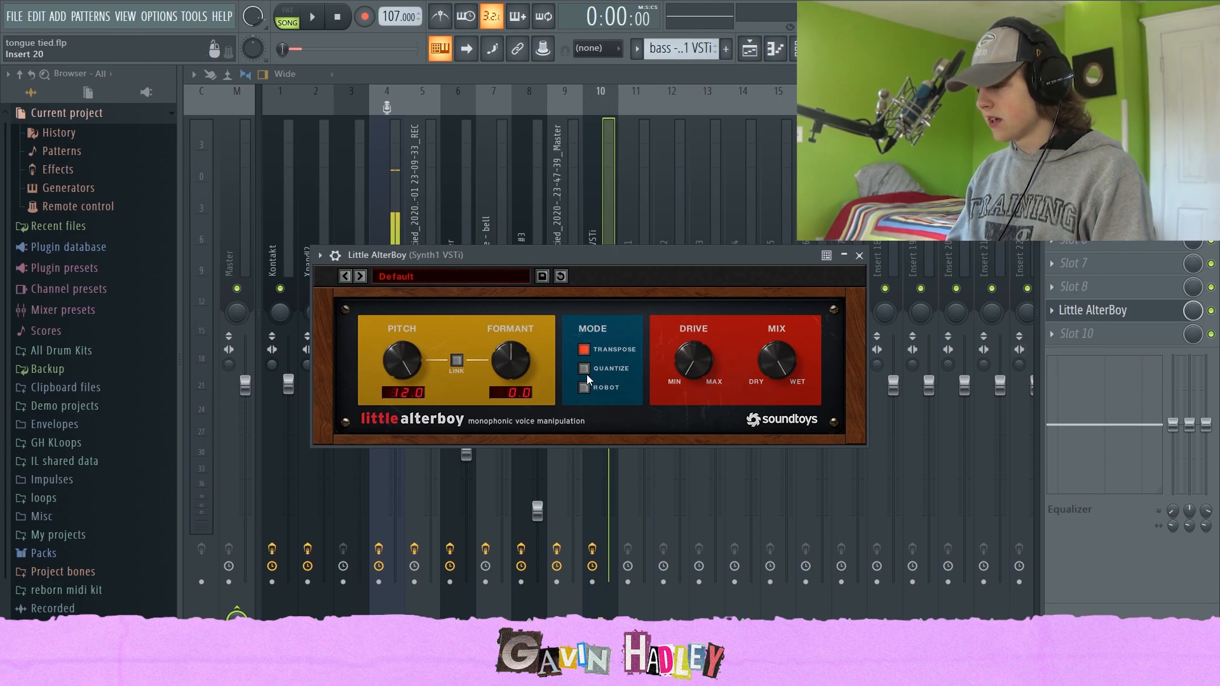
left_click(859, 255)
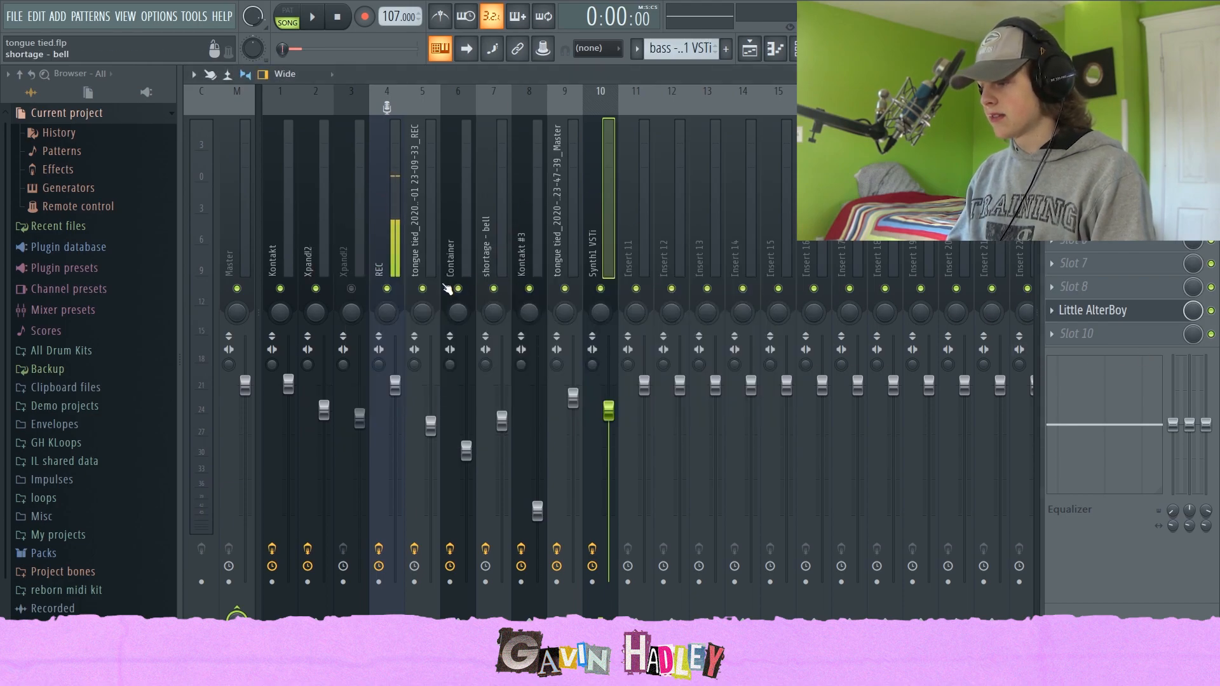
Compare the layers in playback with Little AlterBoy bypassed and re-enabled on the Synth1 VSTi mixer track, ending in the playlist
key("space")
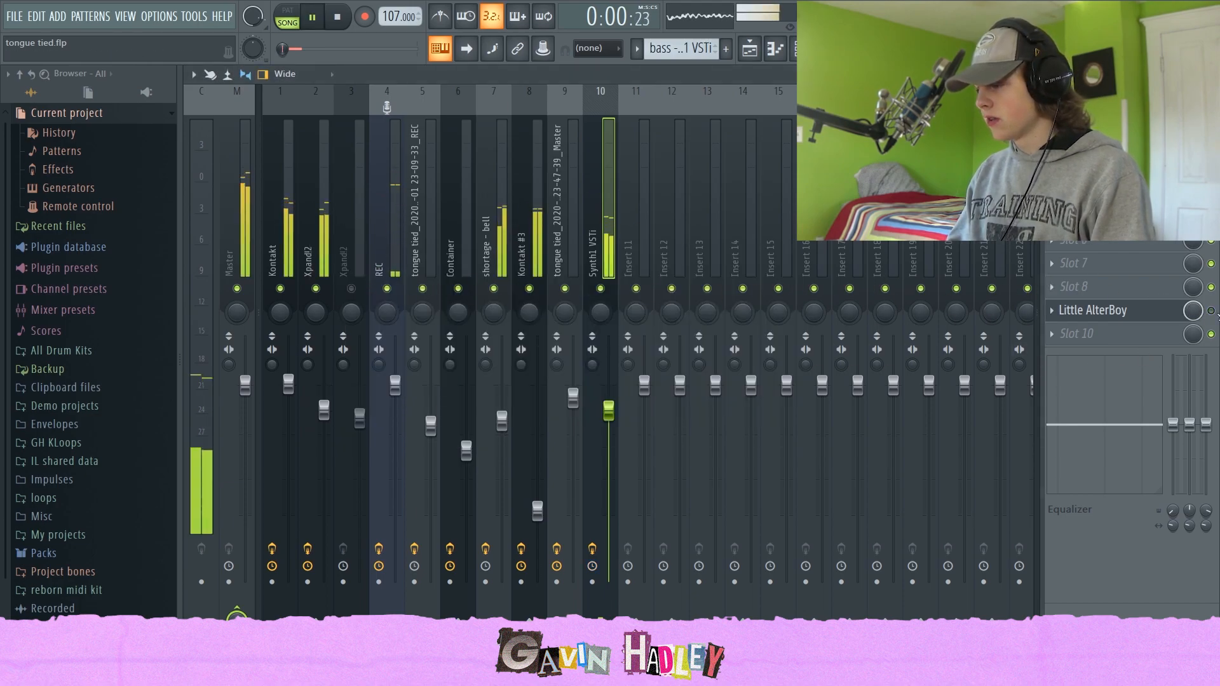
key("space")
left_click(1213, 312)
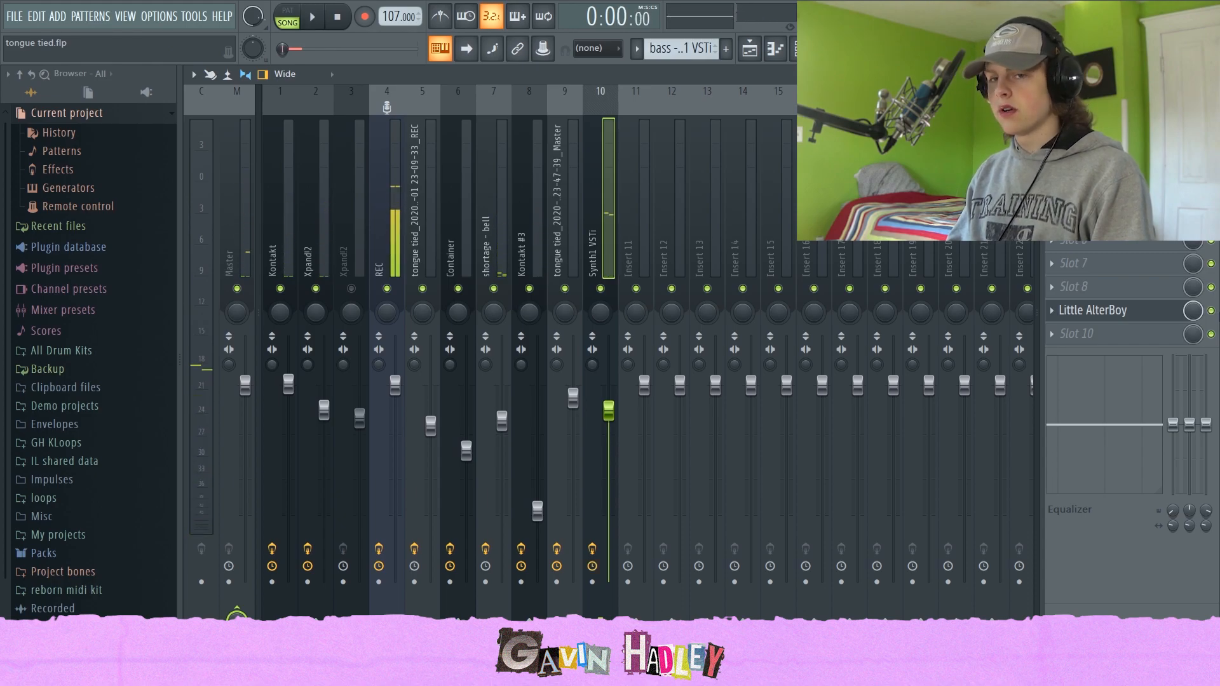
key("space")
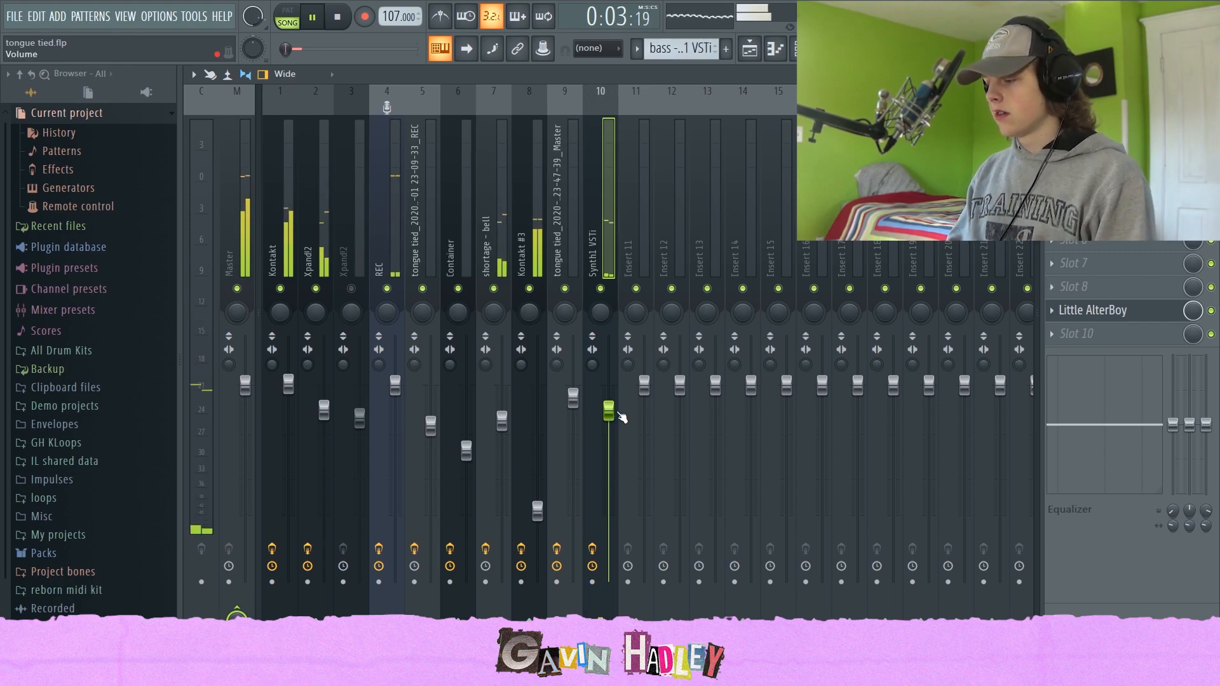
left_click(750, 48)
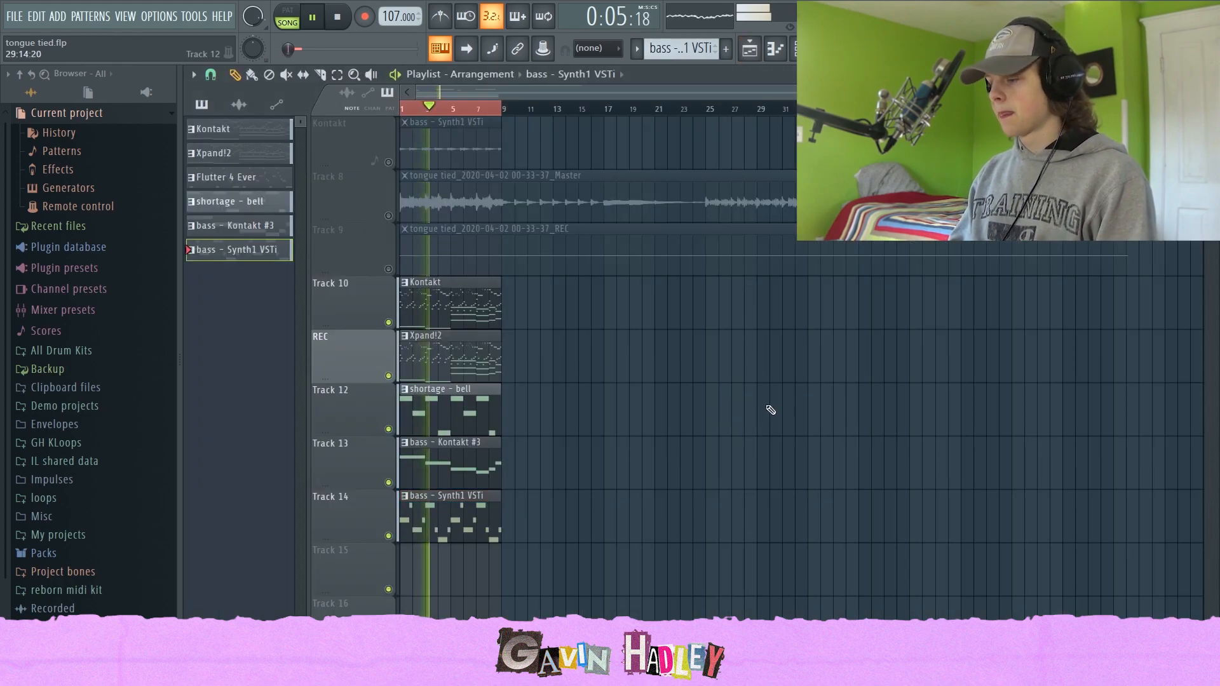
scroll(773, 411, "up", 6)
key("space")
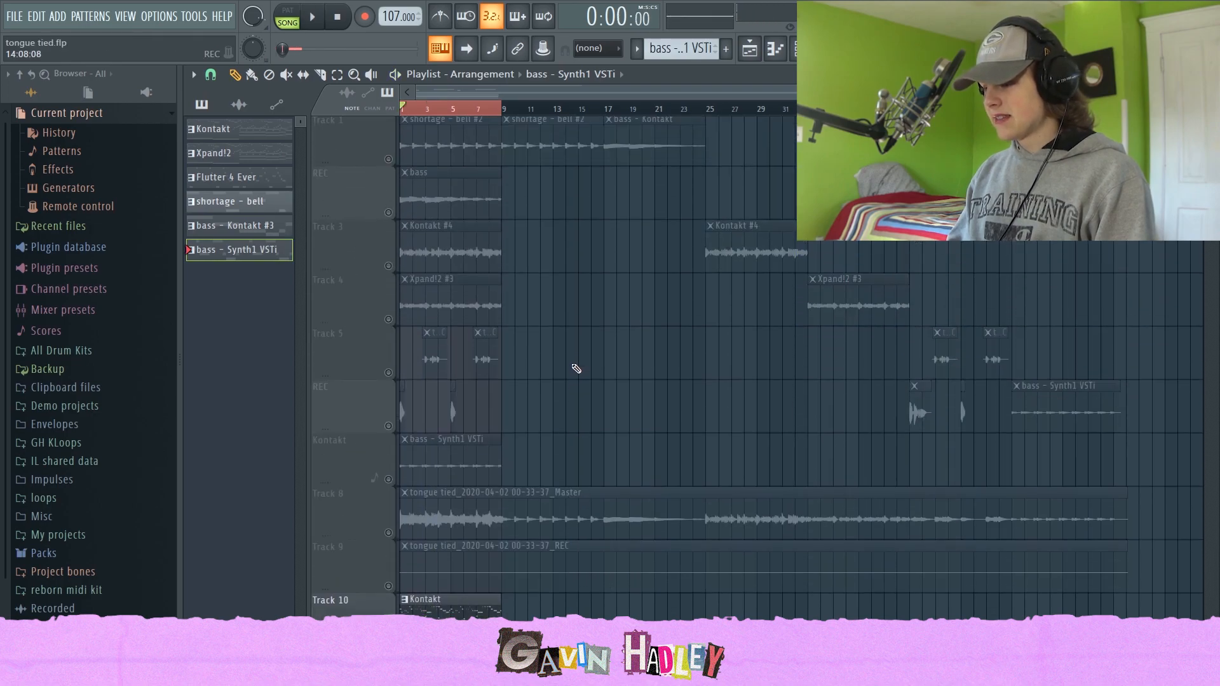
Mute the pattern layers on Tracks 10 to 14 in the playlist
scroll(572, 368, "down", 6)
scroll(425, 298, "up", 4)
scroll(426, 298, "down", 3)
left_click_drag(382, 586, 392, 487)
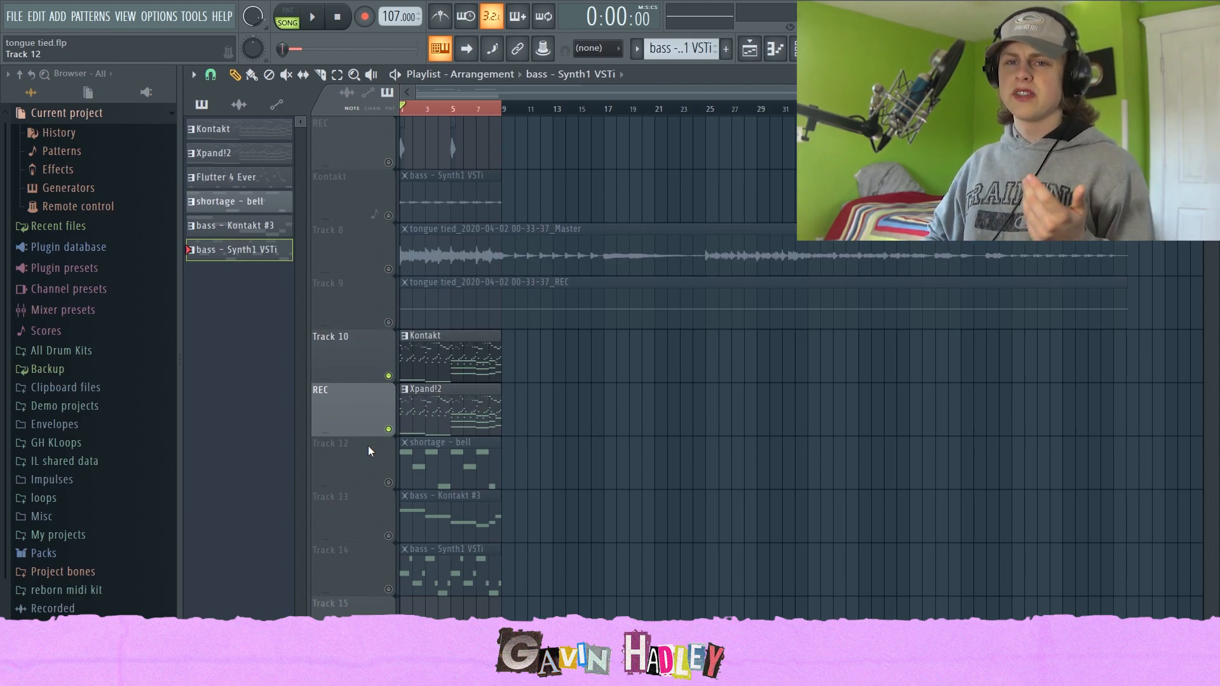
scroll(365, 438, "down", 1)
scroll(362, 432, "up", 4)
scroll(358, 420, "down", 5)
scroll(390, 337, "up", 5)
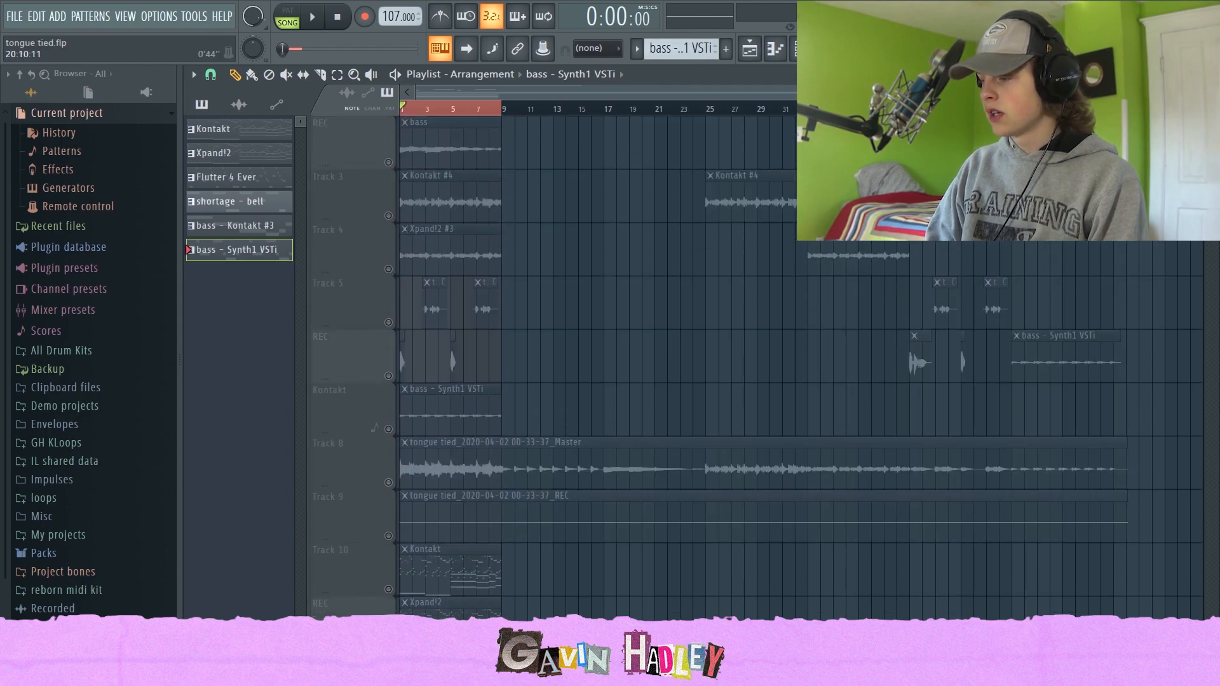
Review the Graillon 2 pitch correction on the REC mixer track and return to the playlist
key("F9")
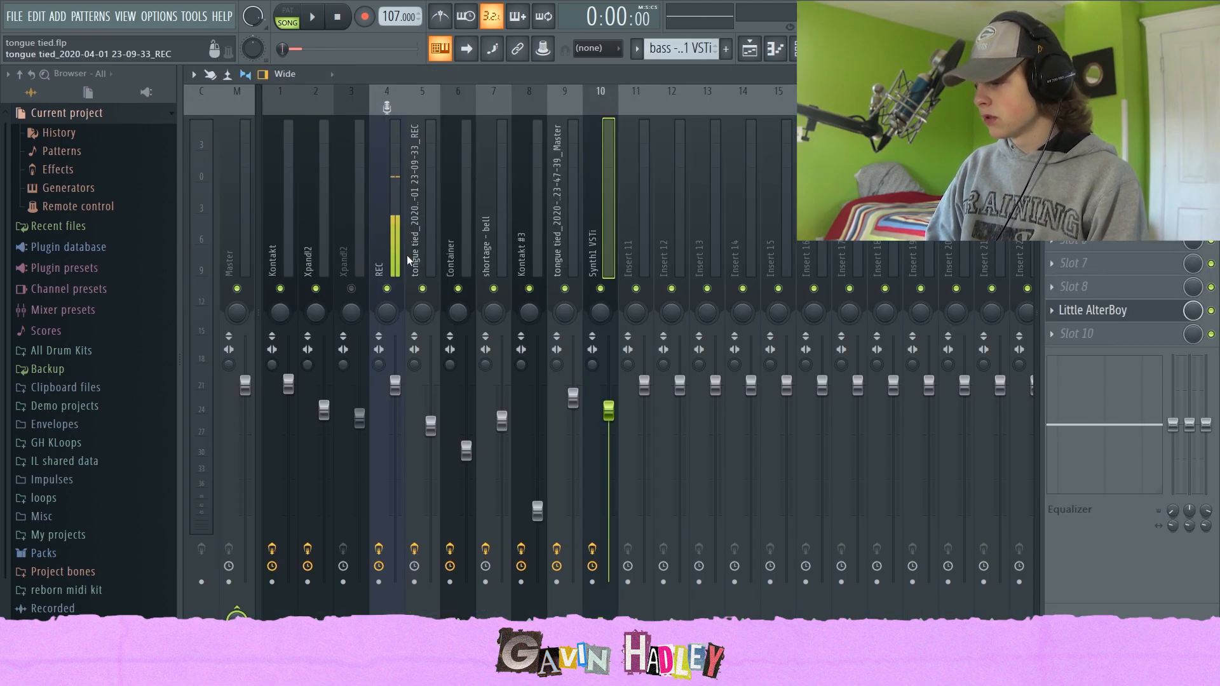
left_click(385, 255)
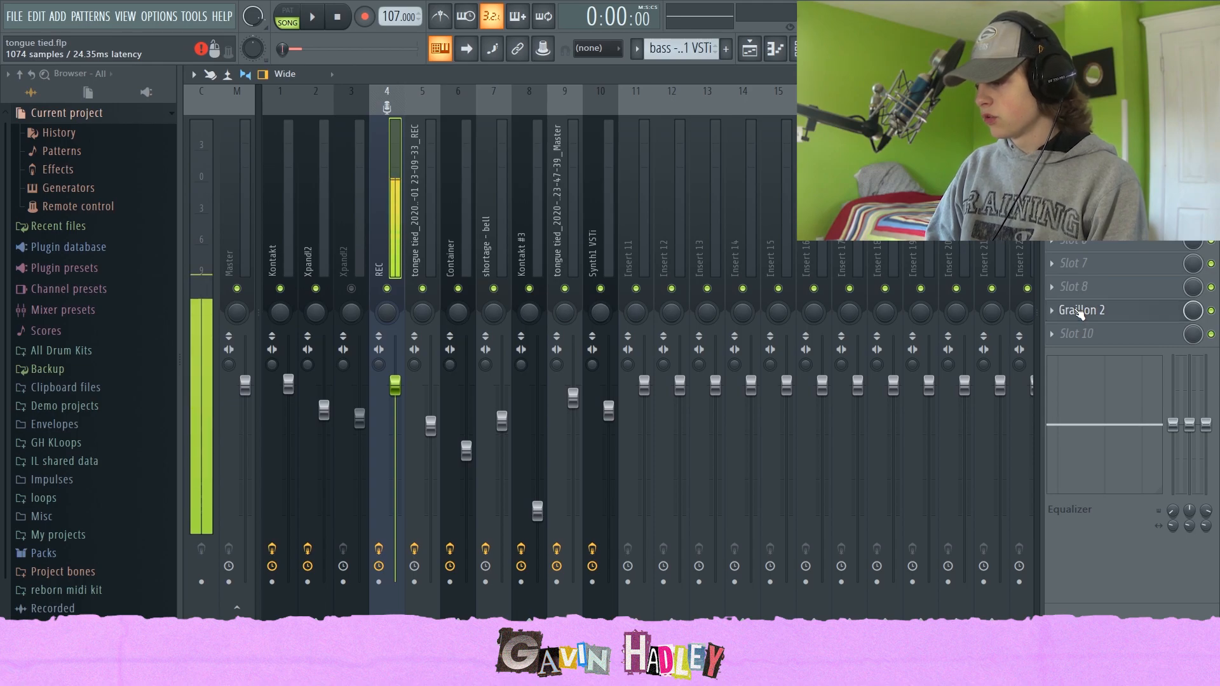
left_click(1081, 311)
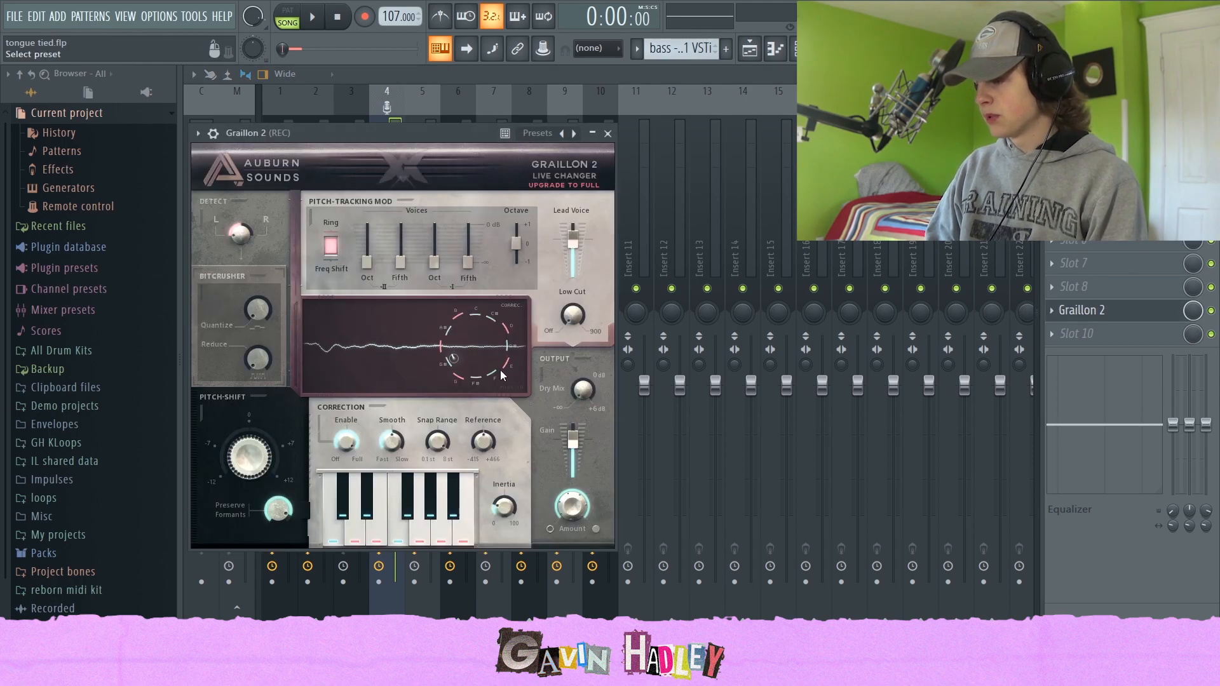
key("Escape")
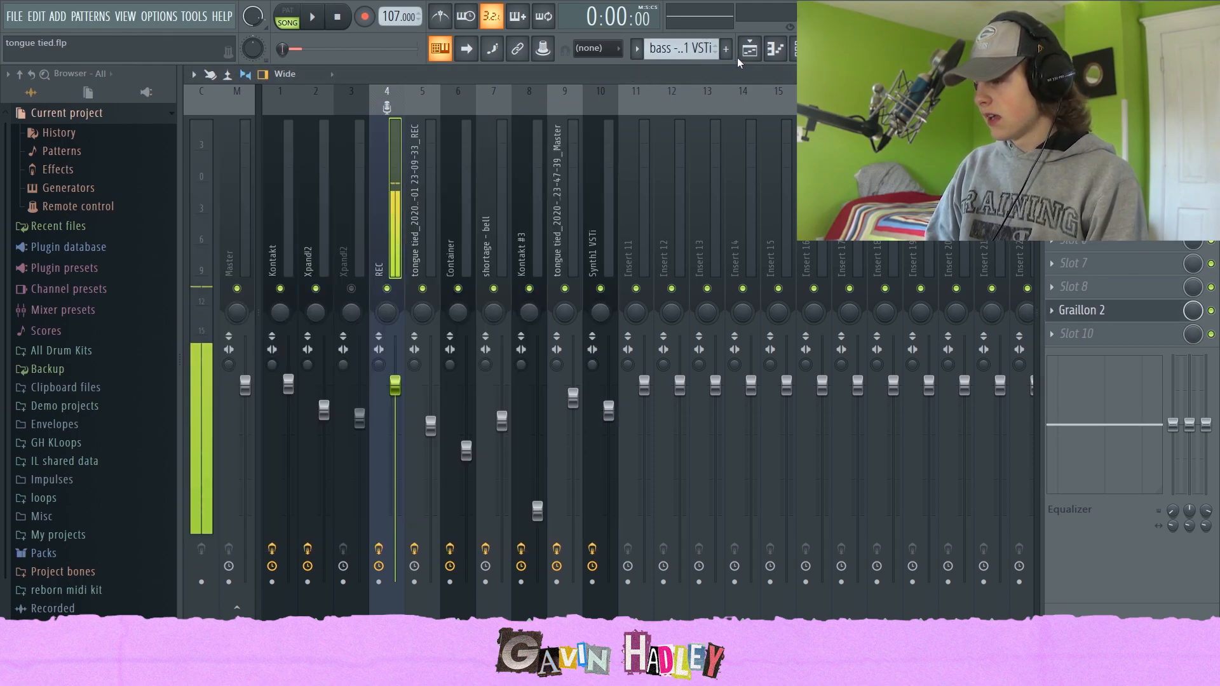
left_click(748, 50)
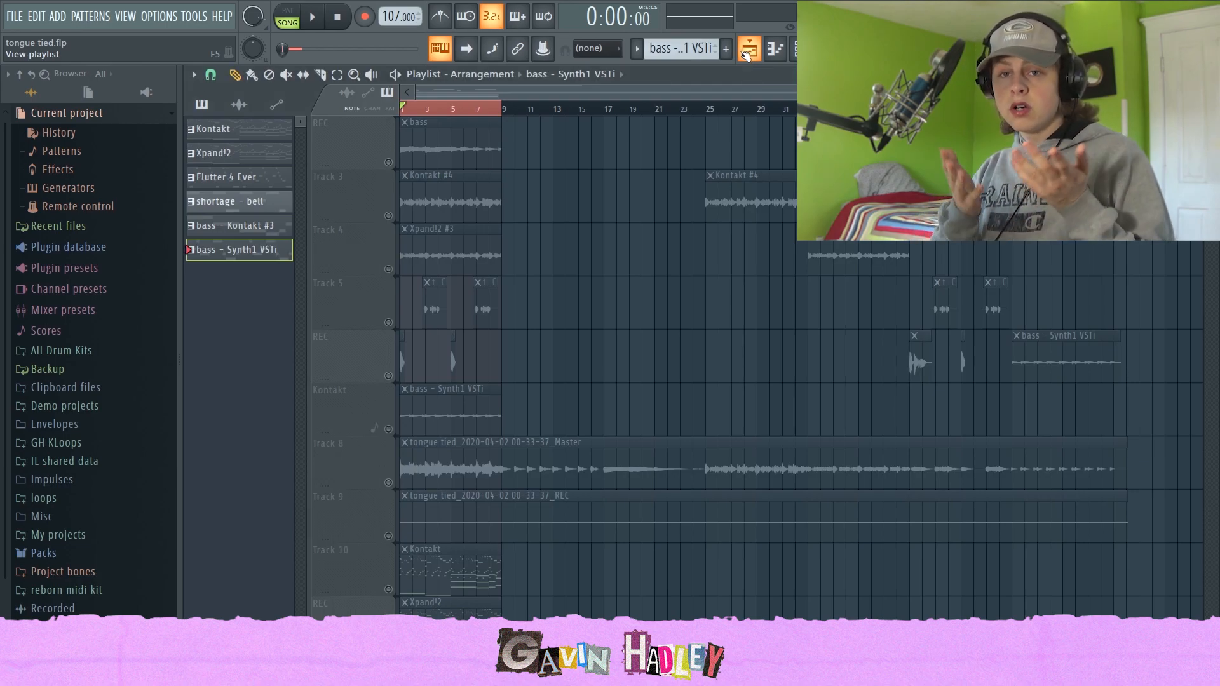
Unmute Track 5 and the REC track directly below it, which hold the short recorded audio clips
scroll(625, 343, "up", 1)
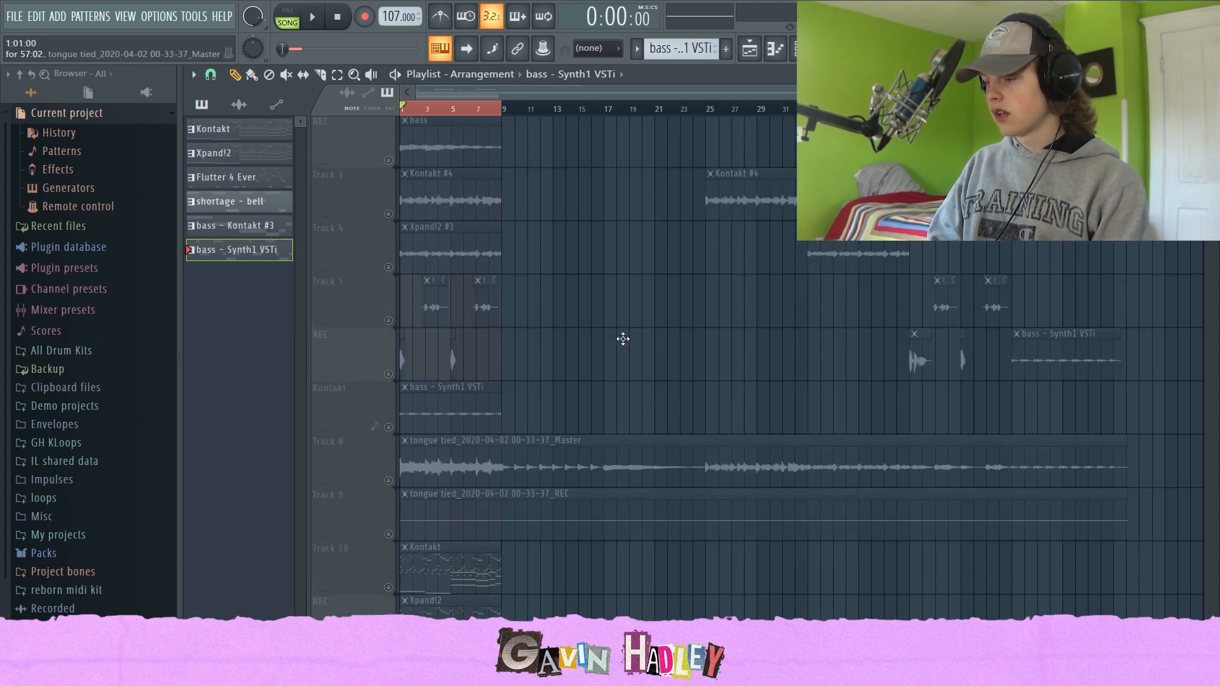
scroll(518, 342, "up", 3)
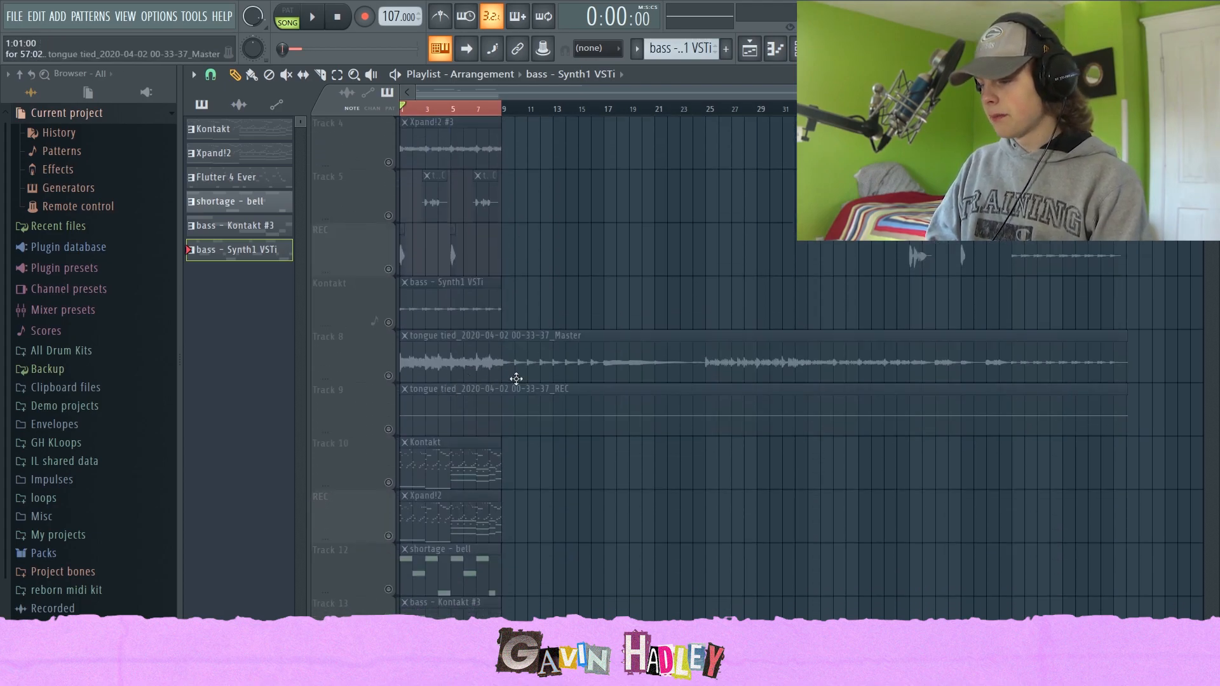
scroll(555, 372, "down", 6)
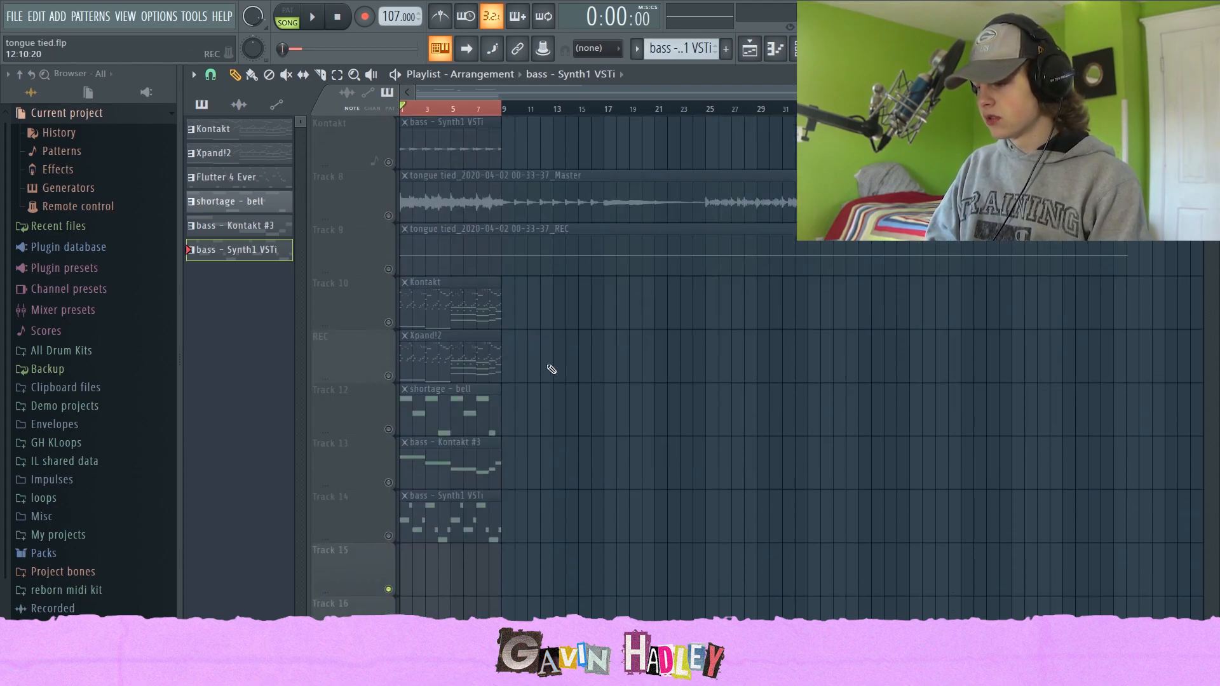
scroll(397, 334, "up", 3)
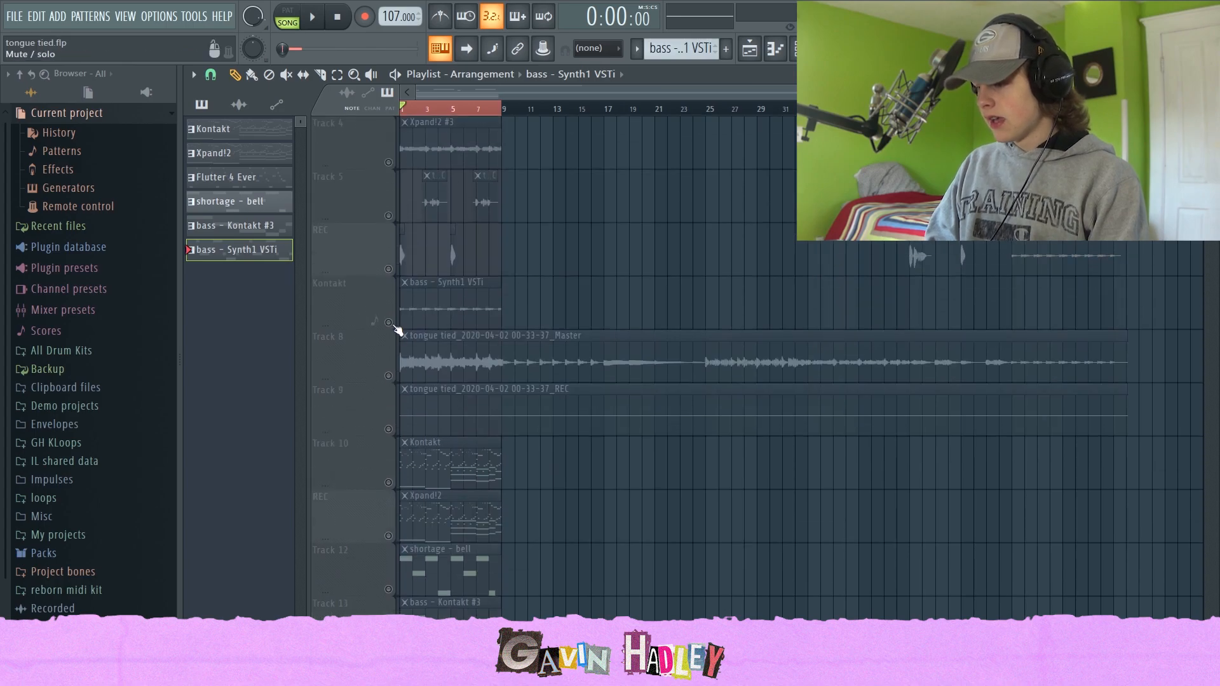
left_click(388, 269)
left_click(388, 215)
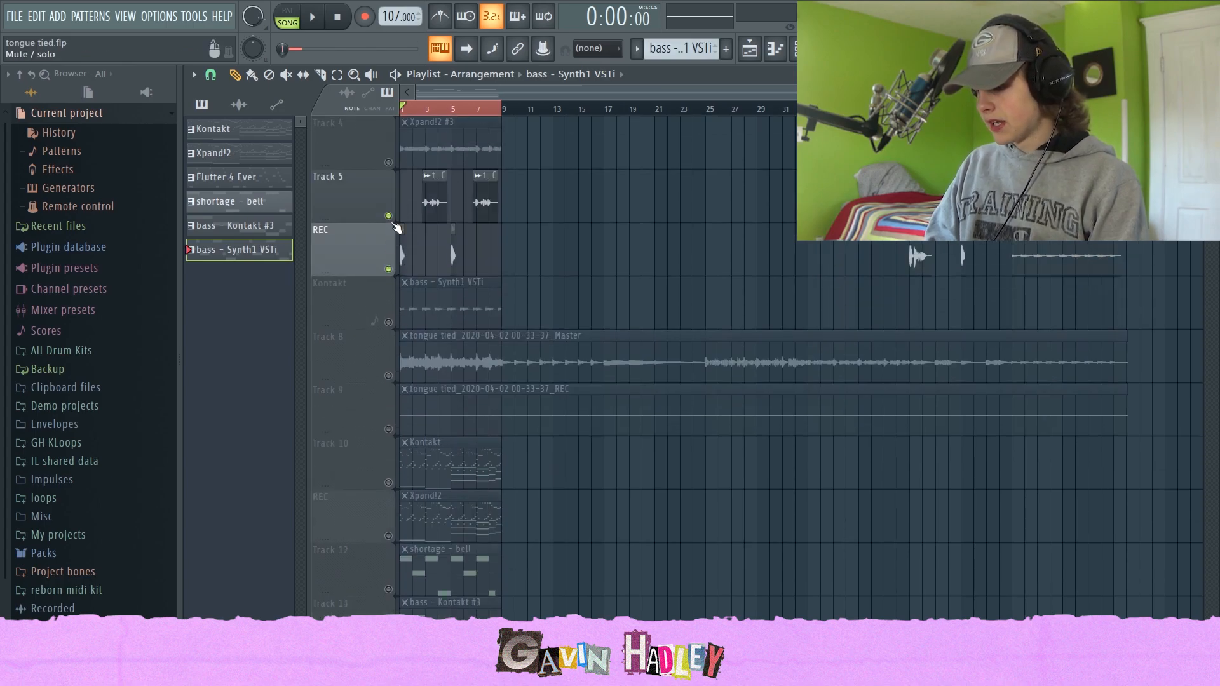
Select mixer insert 5, the 23-09-33_REC recording, and audition the unmuted recorded clips from bar 1
scroll(376, 242, "up", 3)
scroll(377, 342, "down", 3)
scroll(398, 383, "up", 3)
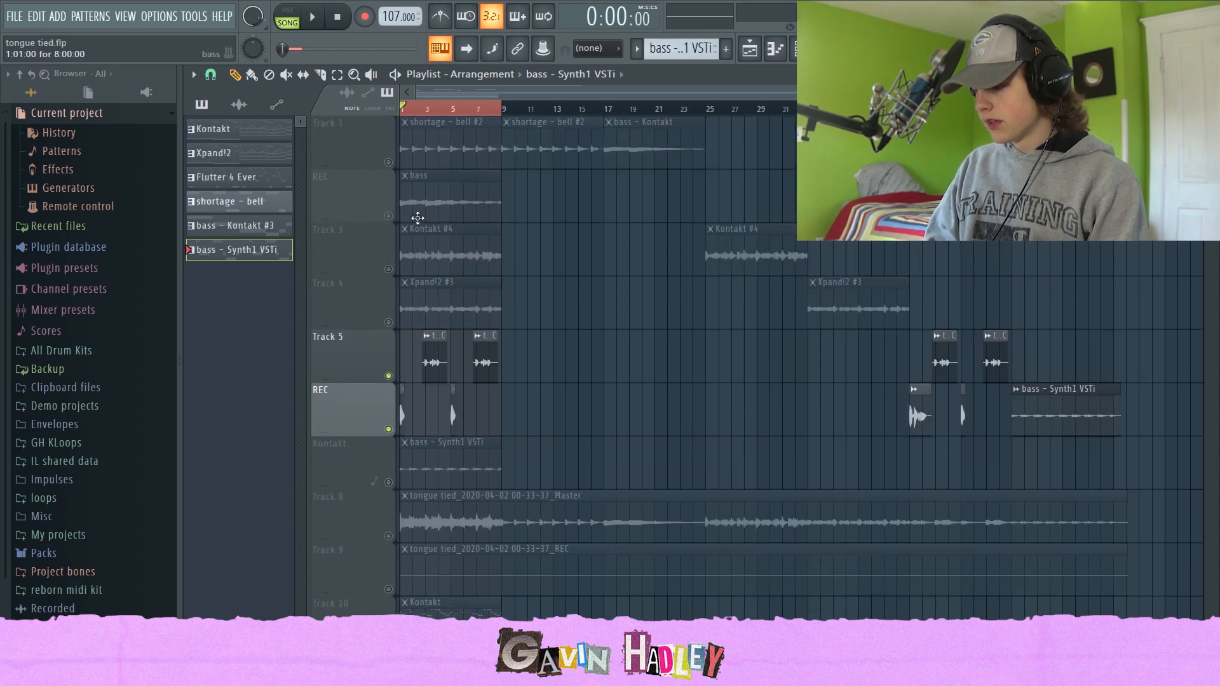
scroll(540, 279, "down", 1)
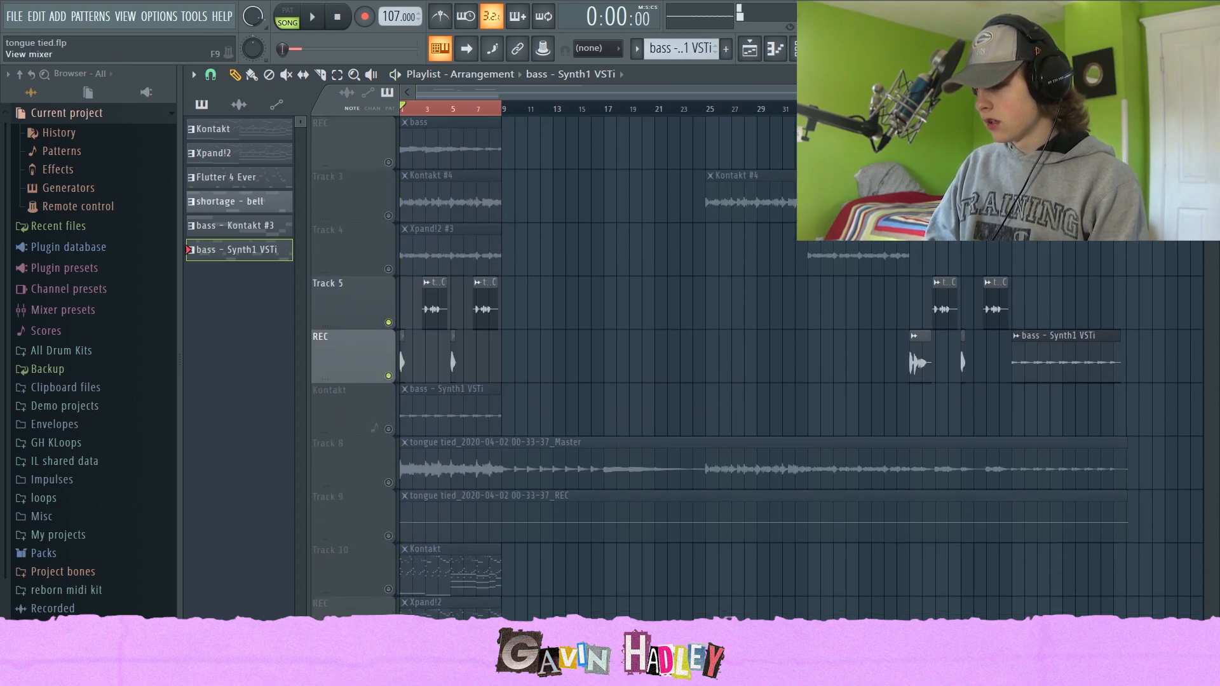
key("F9")
left_click(424, 210)
key("space")
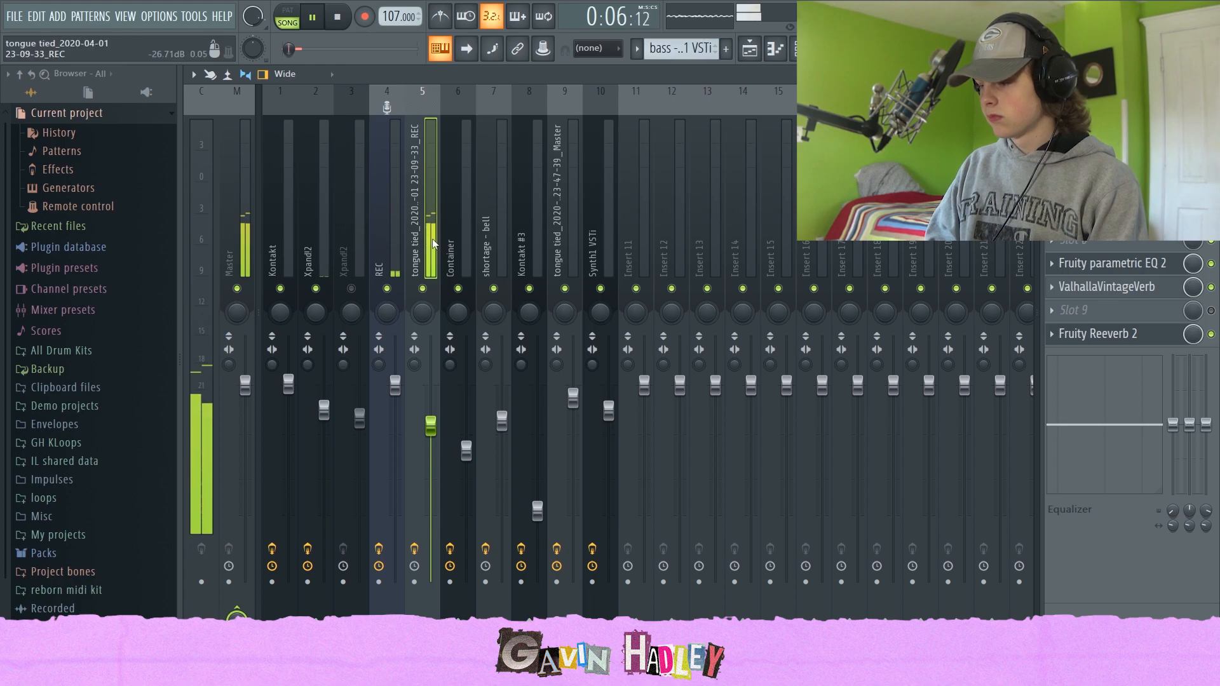
key("space")
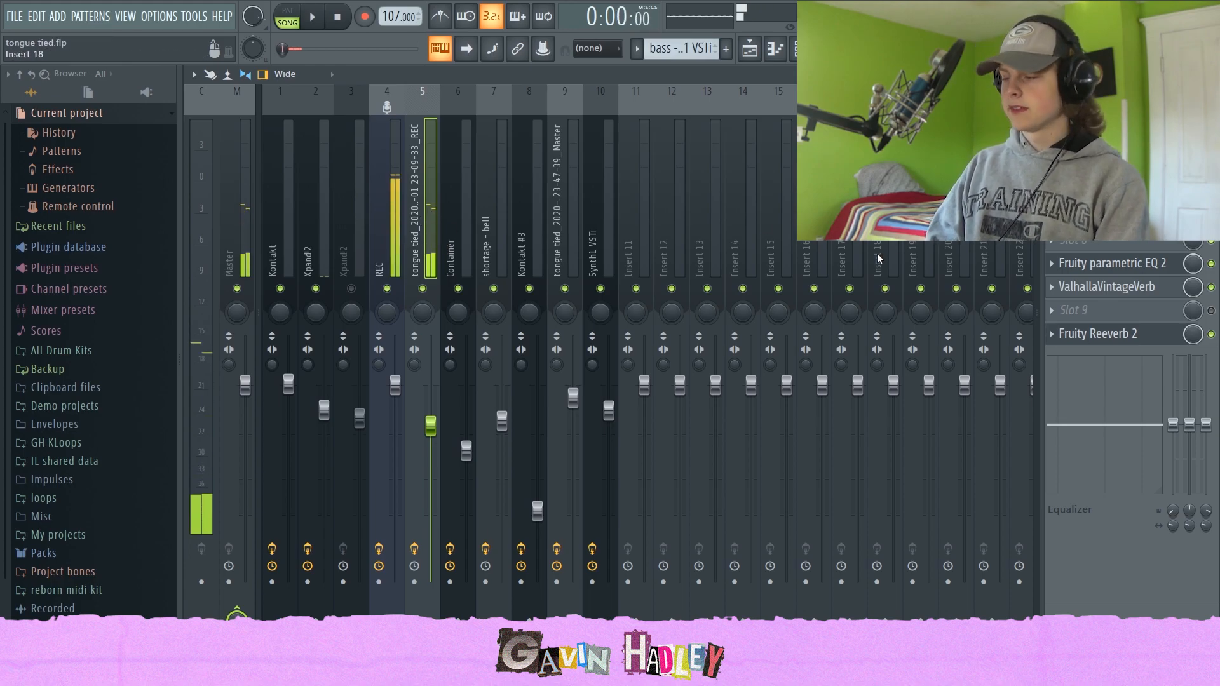
Review the Fruity parametric EQ 2, ValhallaVintageVerb and Fruity Reeverb 2 effects on mixer insert 5
left_click(1088, 272)
left_click(1087, 272)
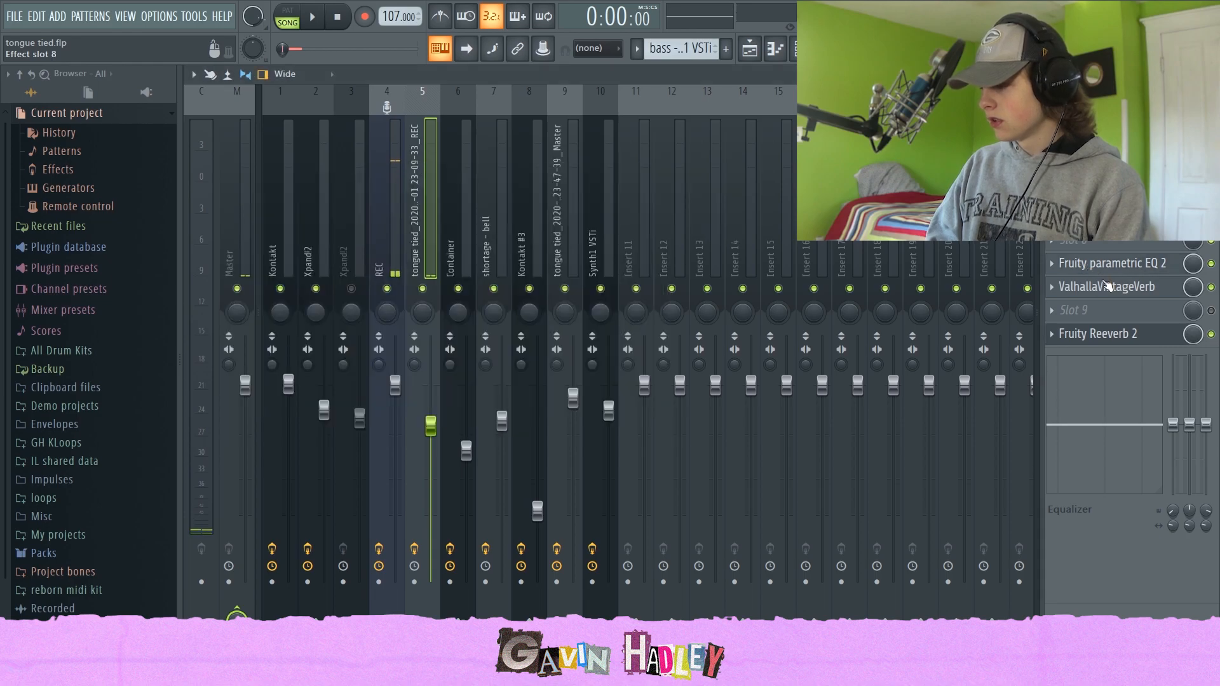
left_click(1106, 286)
left_click(1106, 287)
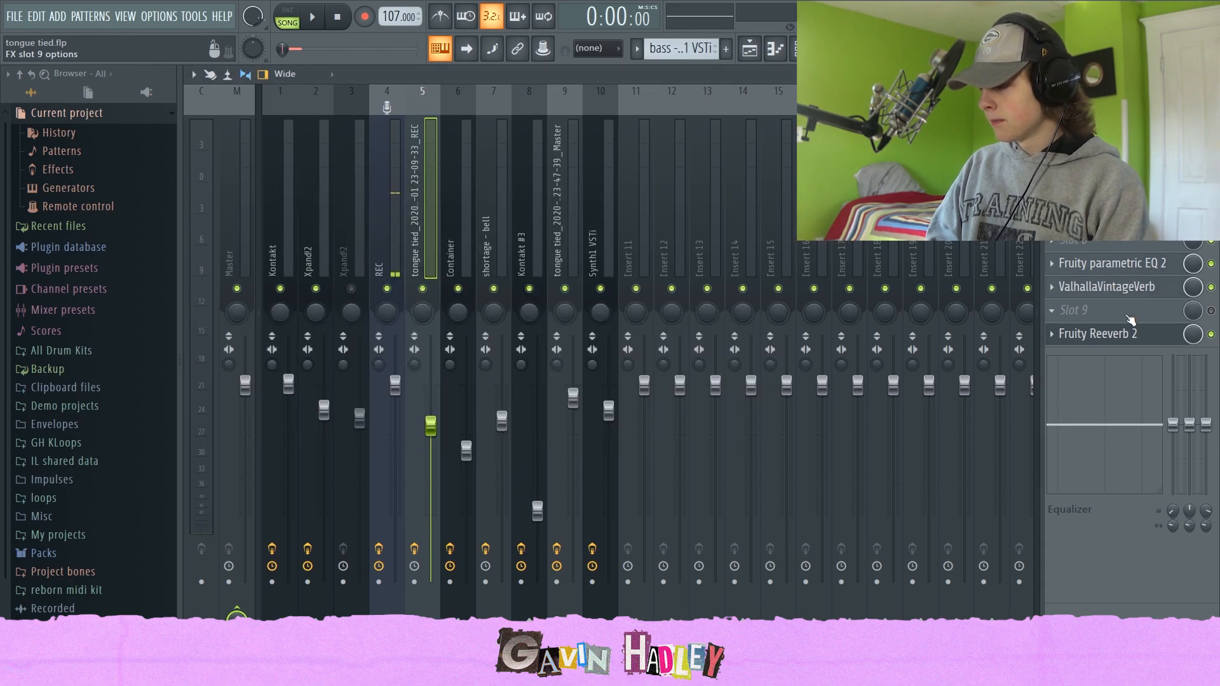
left_click(1105, 272)
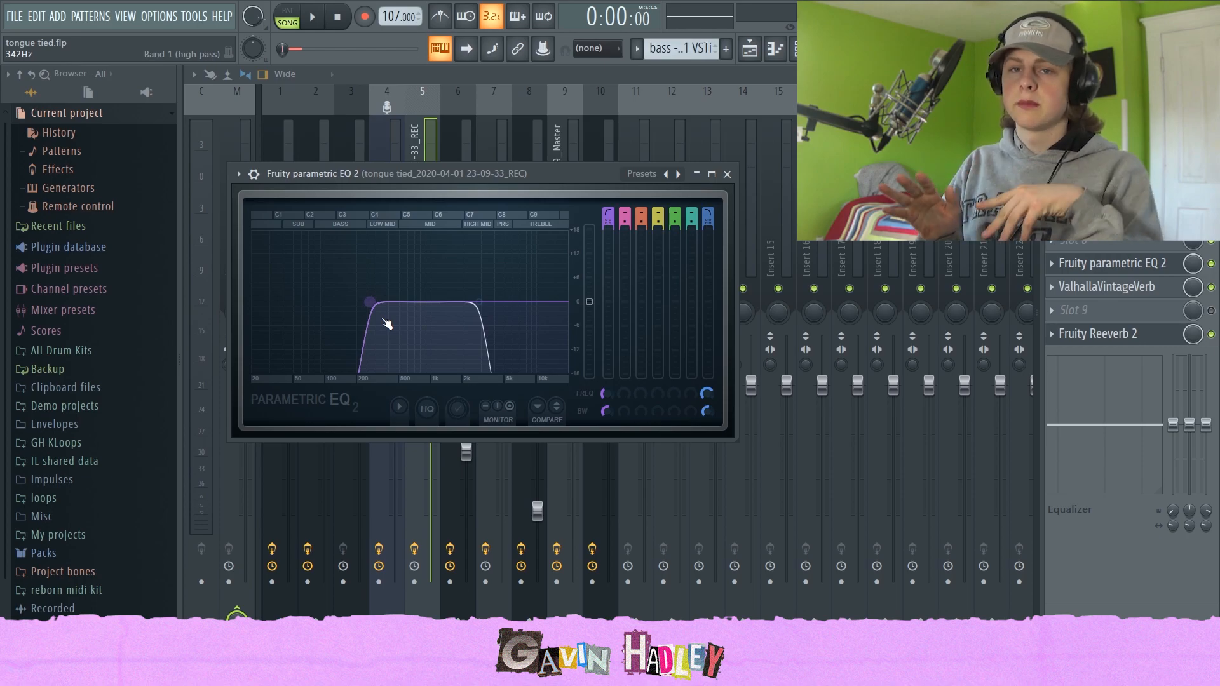
left_click(1134, 336)
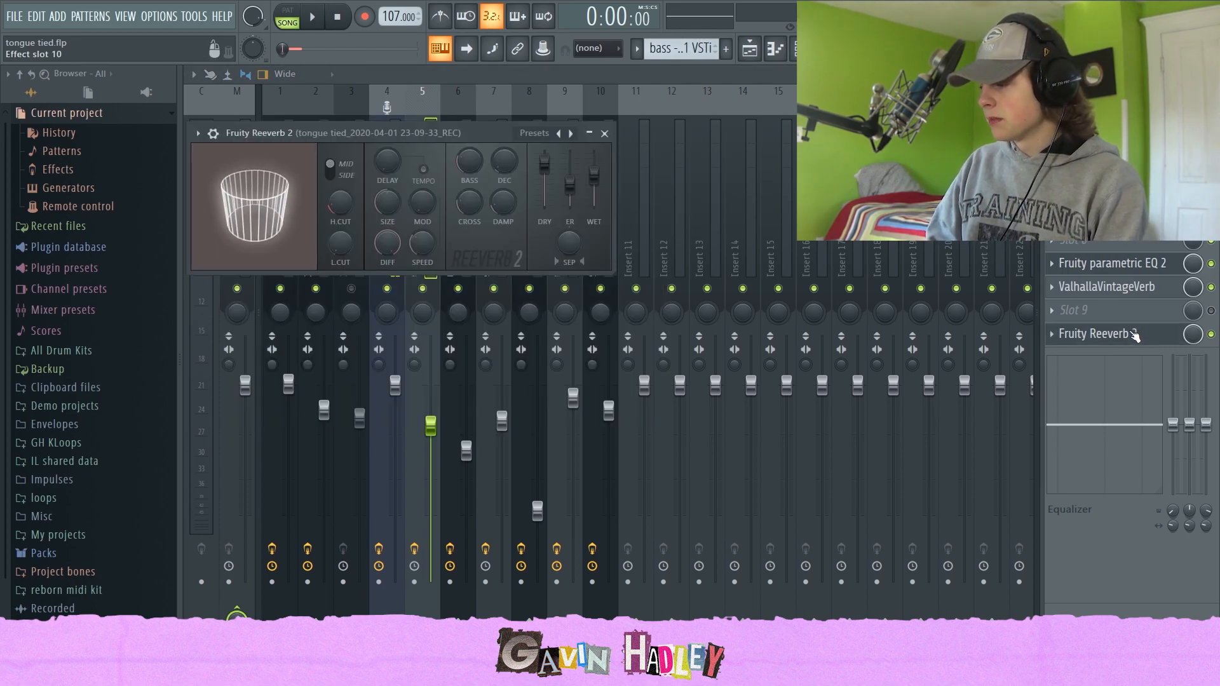
left_click(1134, 334)
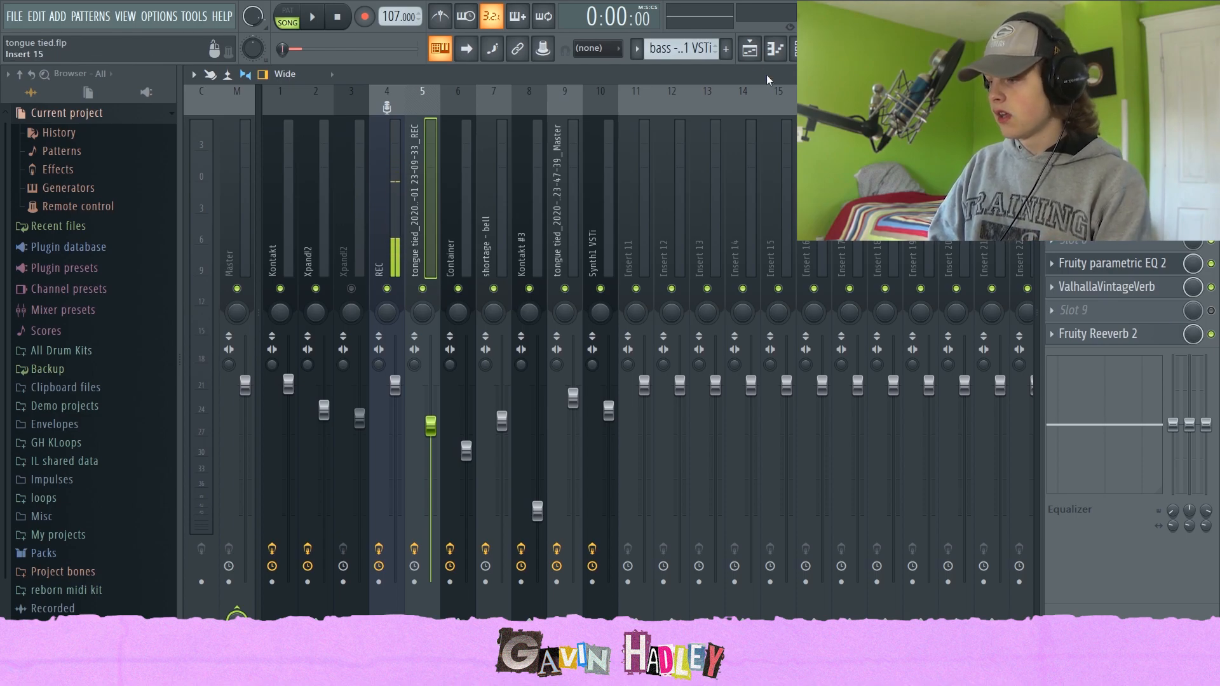
Clear the muted pattern clips from Track 10 downward in the playlist and list the project's audio clips in the picker
key("F5")
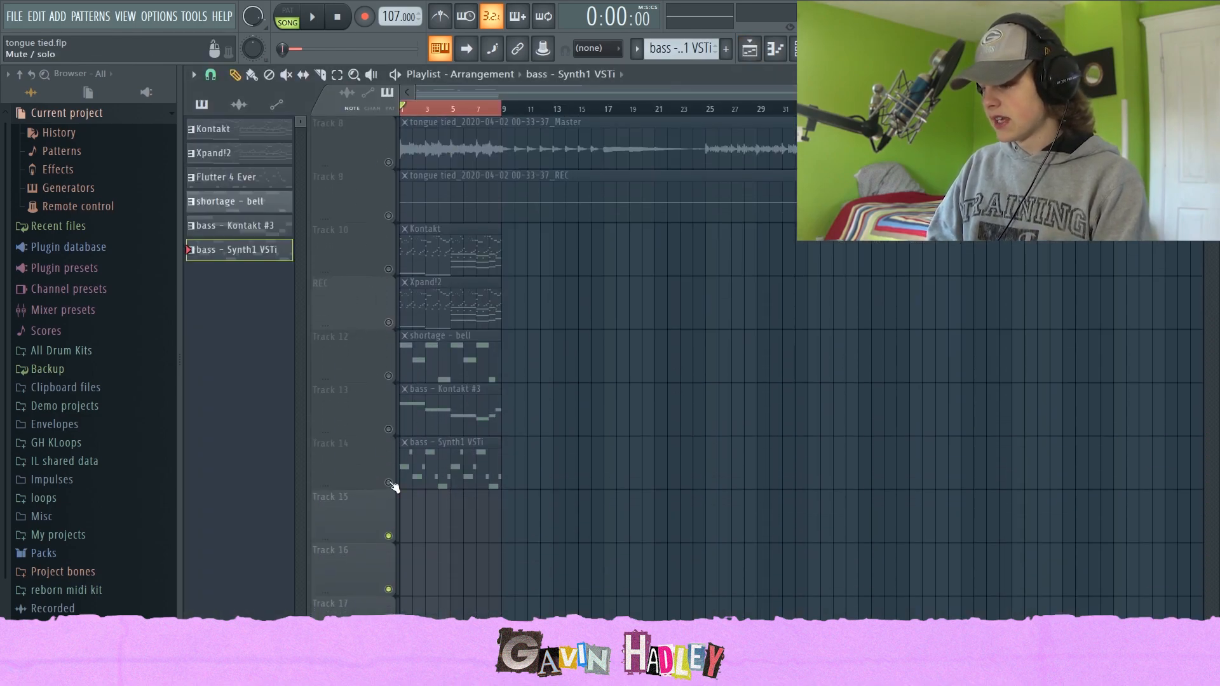
scroll(364, 363, "up", 6)
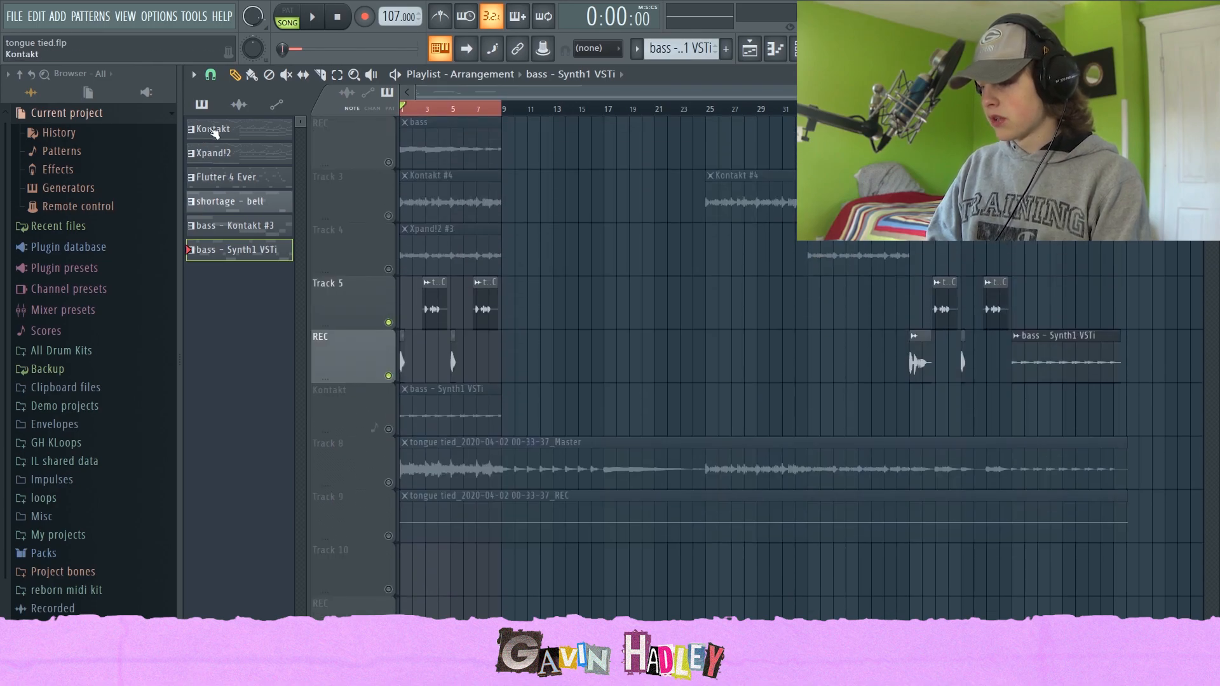
left_click(239, 105)
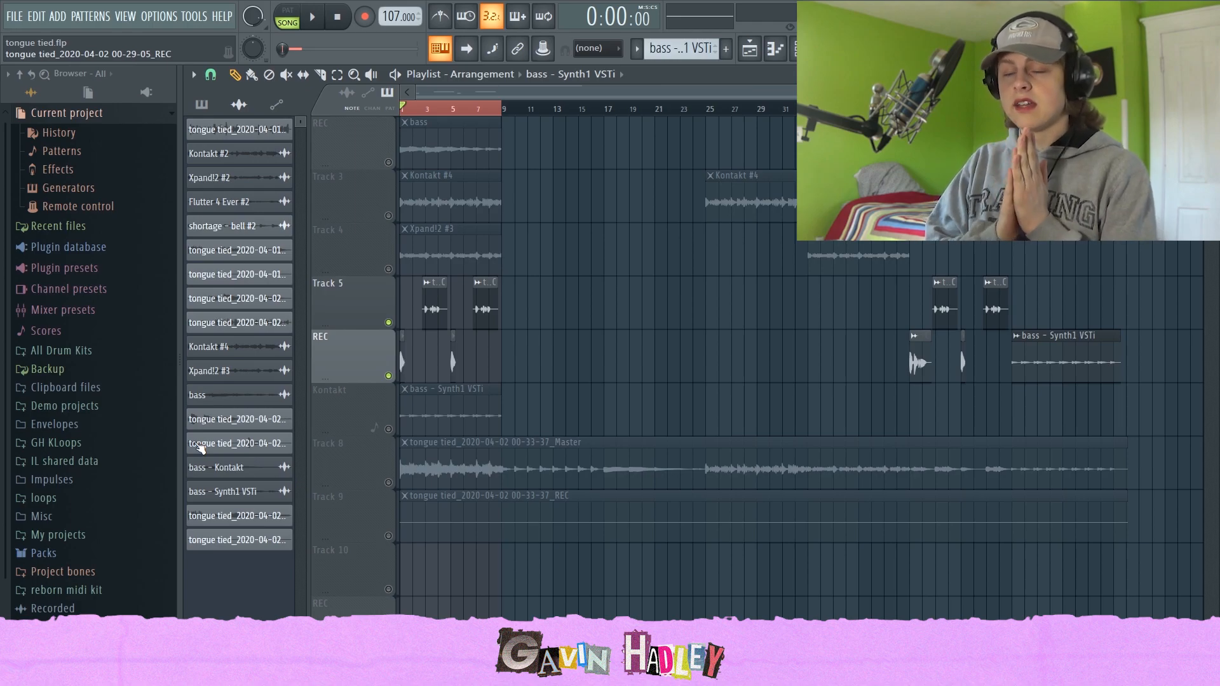
scroll(438, 191, "up", 1)
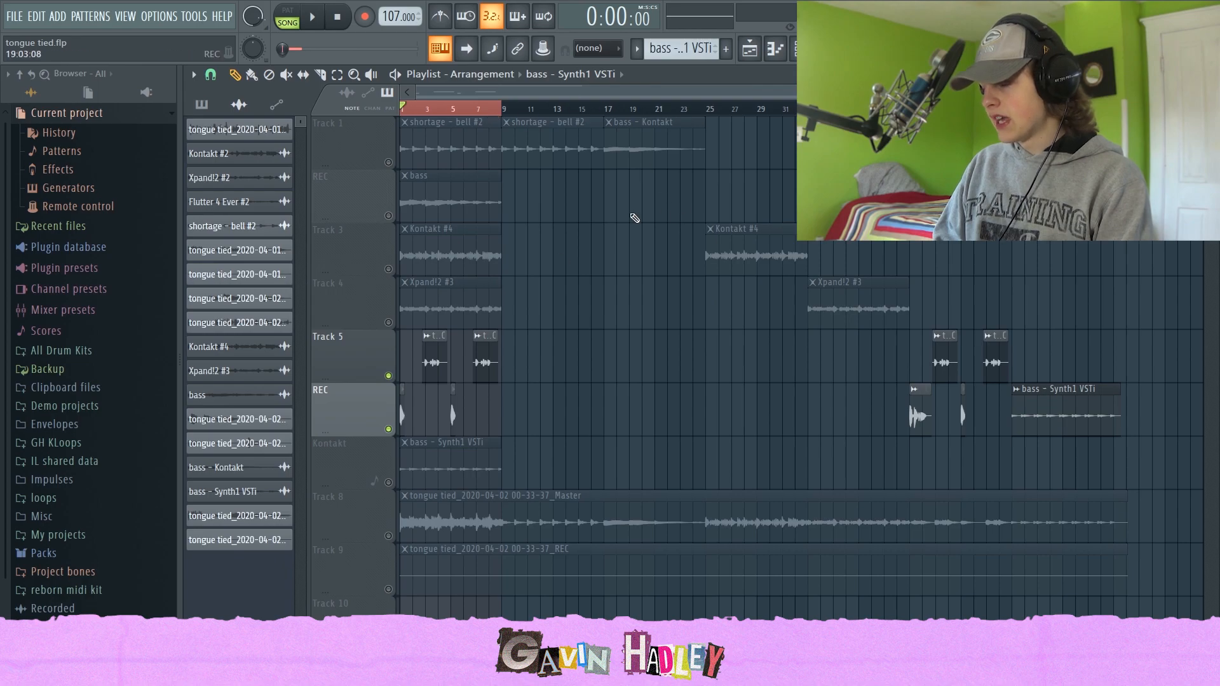
scroll(490, 275, "down", 4)
scroll(540, 191, "up", 4)
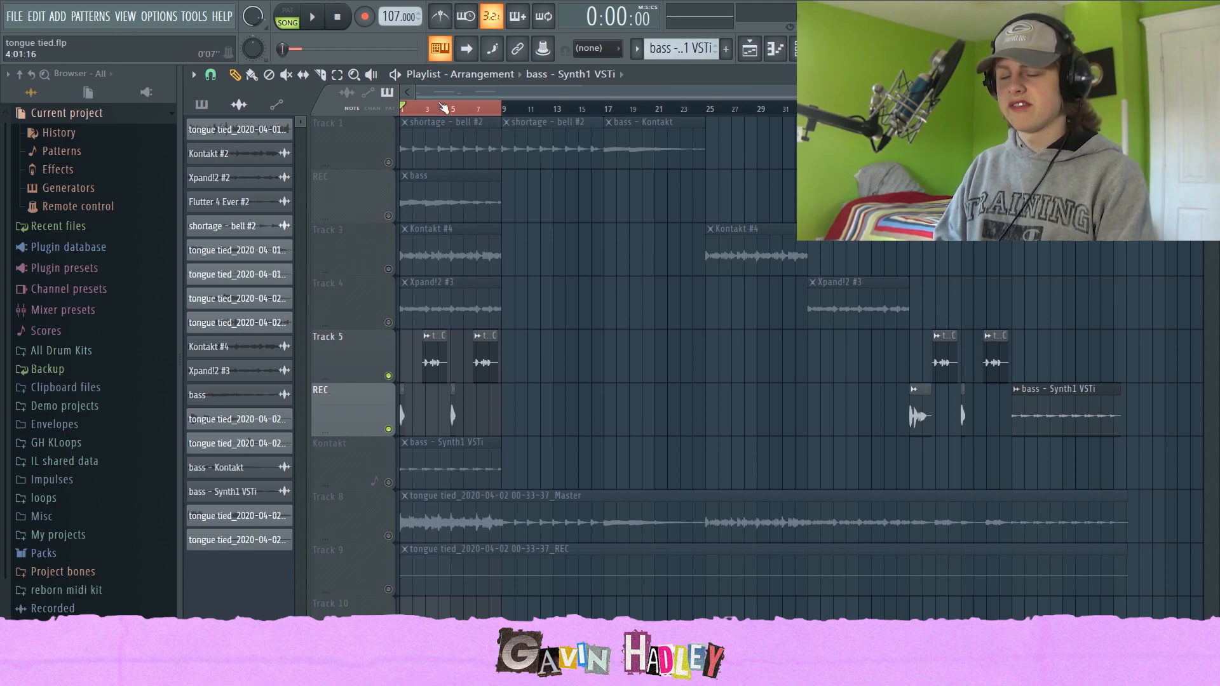
Mute Track 5 and the REC track, leaving only Track 8 with the 00-33-37_Master bounce unmuted, and select its clip
scroll(454, 357, "down", 3)
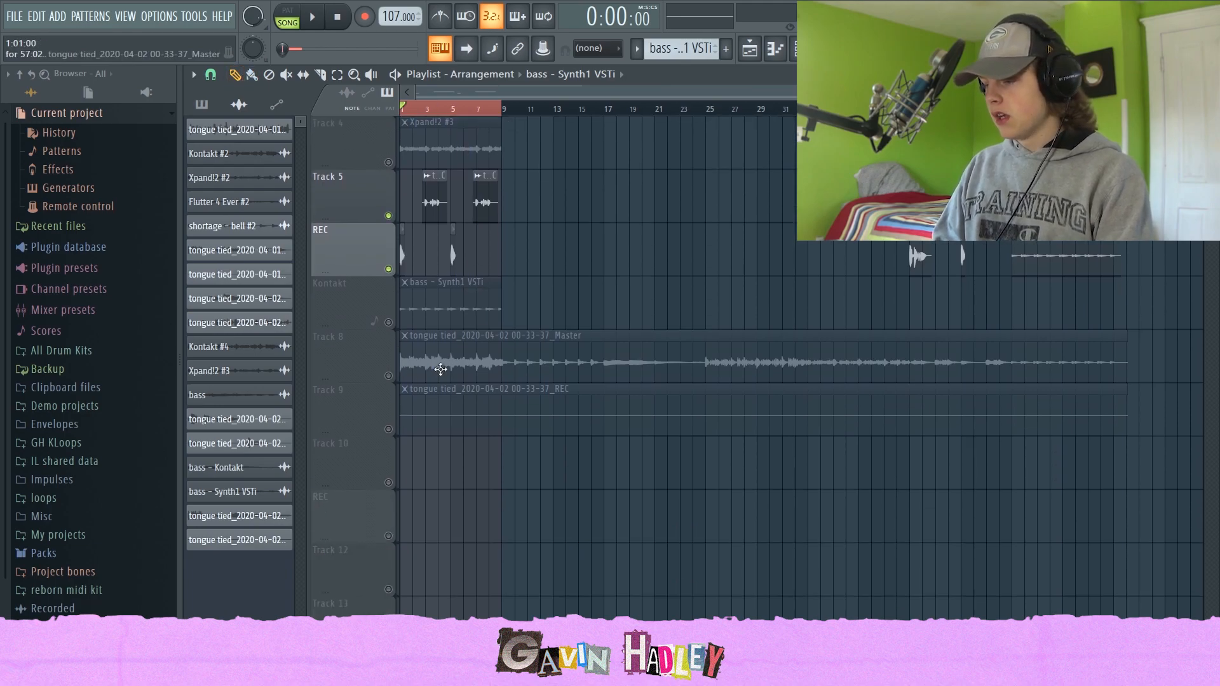
scroll(367, 231, "up", 3)
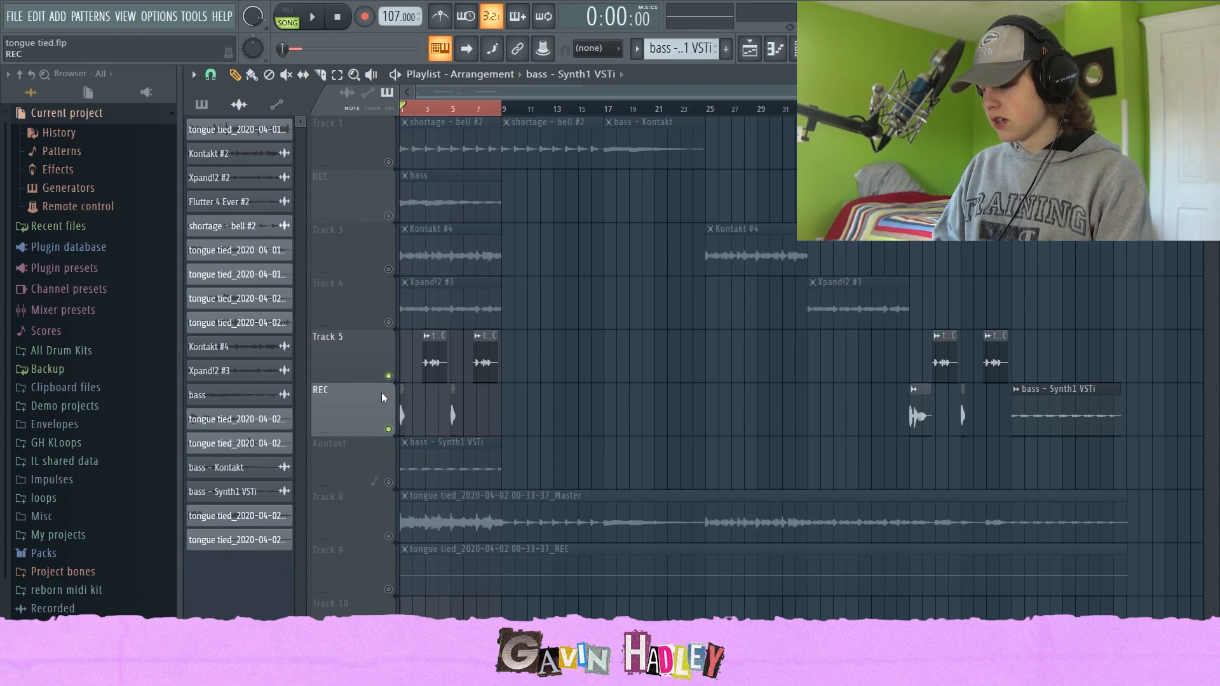
left_click(388, 429)
left_click(436, 509)
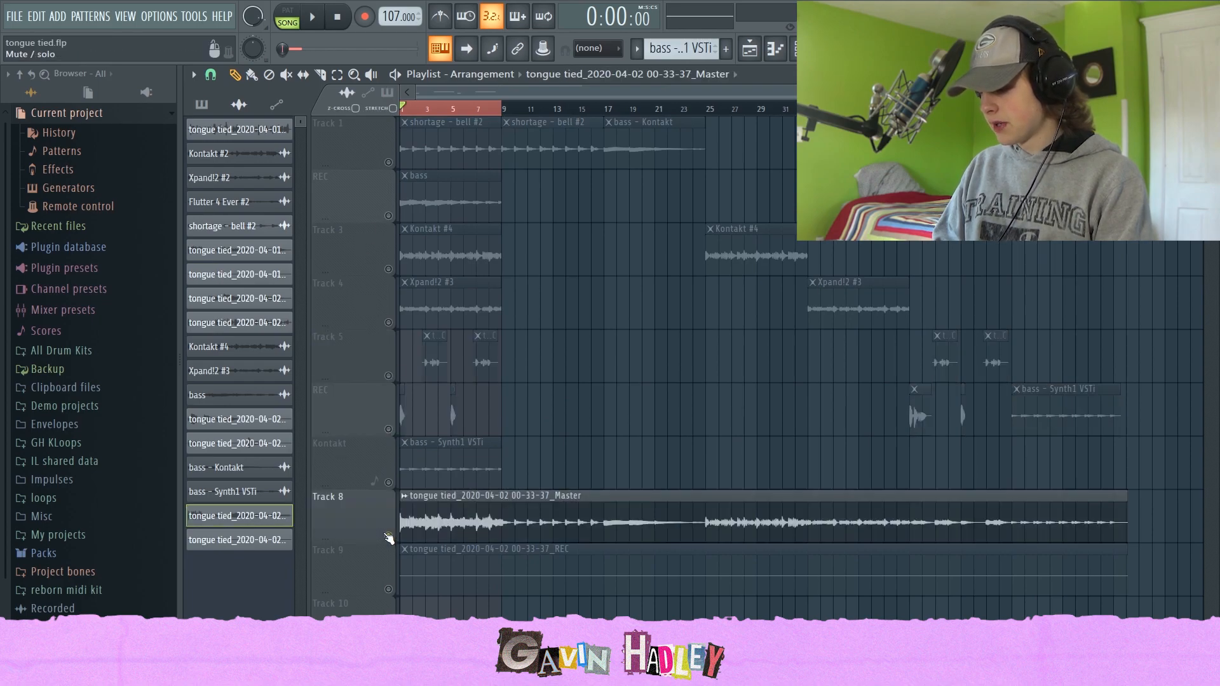
Check the 00-33-37_Master clip's channel settings and mixer insert 9, briefly running playback
double_click(442, 518)
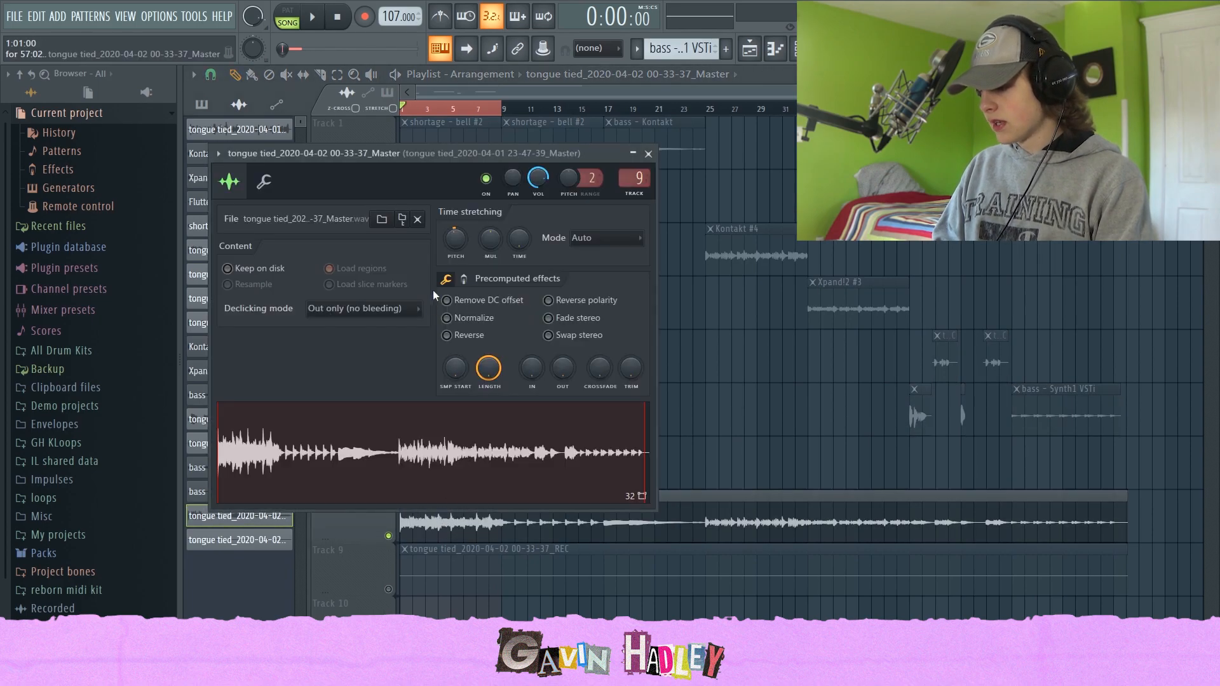
key("F9")
key("space")
key("space")
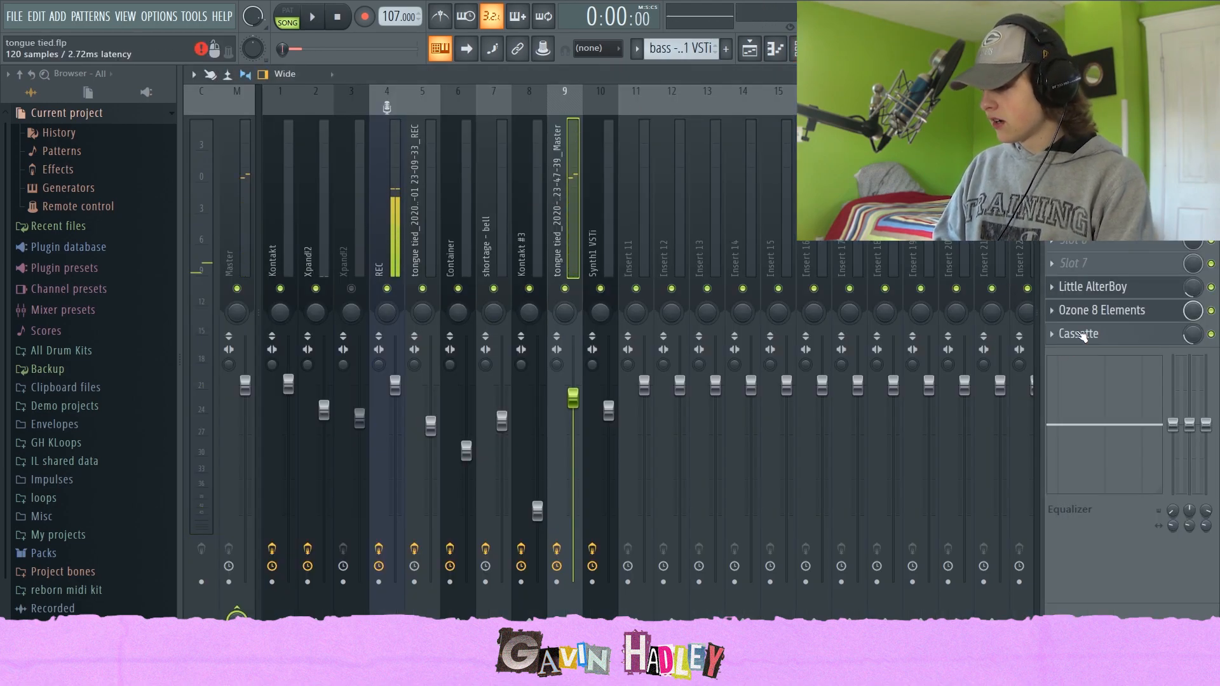
Review the Cassette, Ozone 8 Elements and Little AlterBoy effects on mixer insert 9
left_click(1078, 335)
left_click(1079, 336)
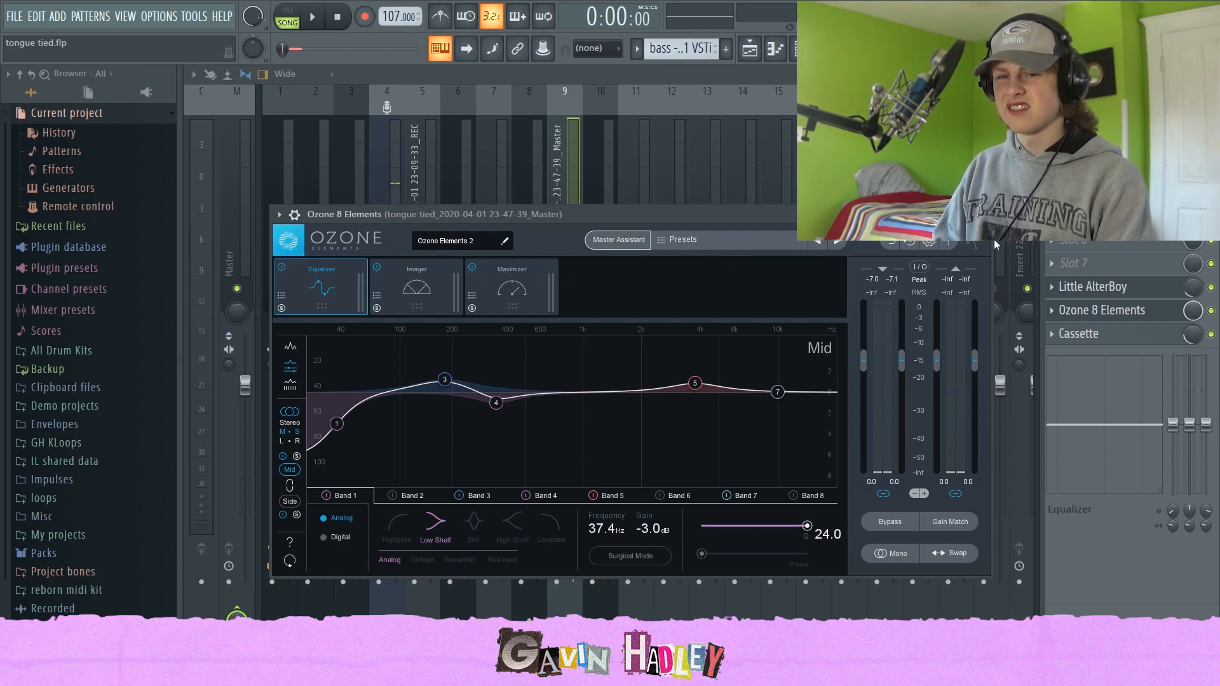
left_click(1088, 288)
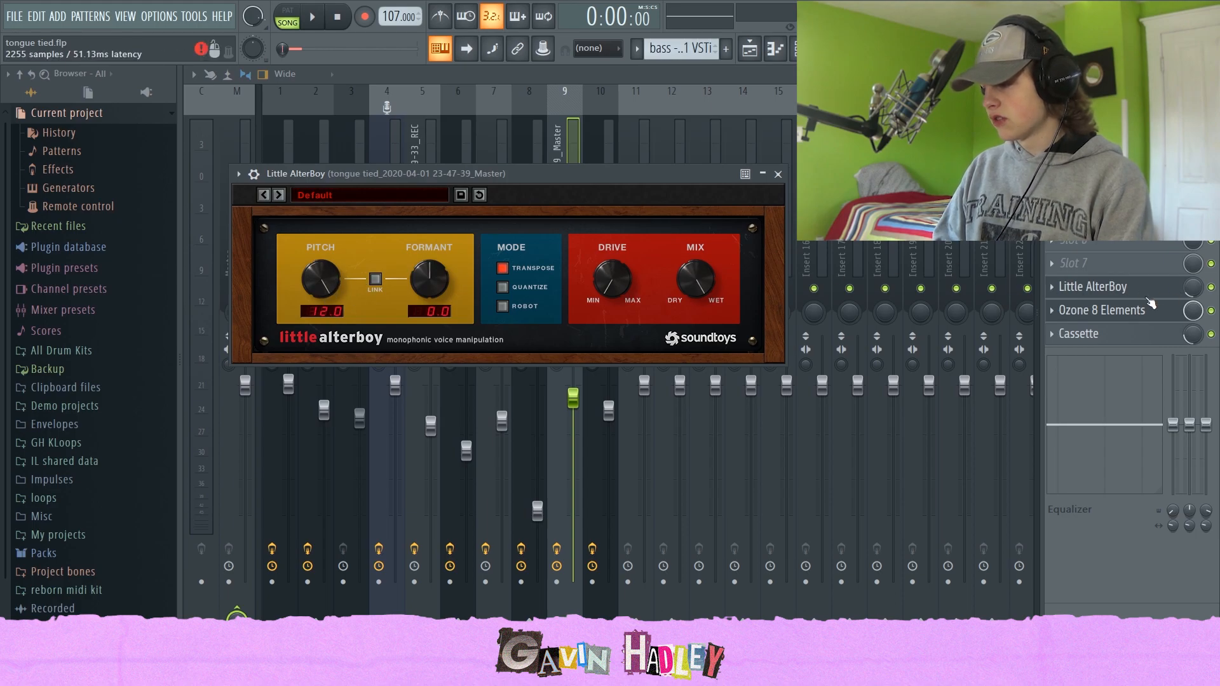
left_click(777, 174)
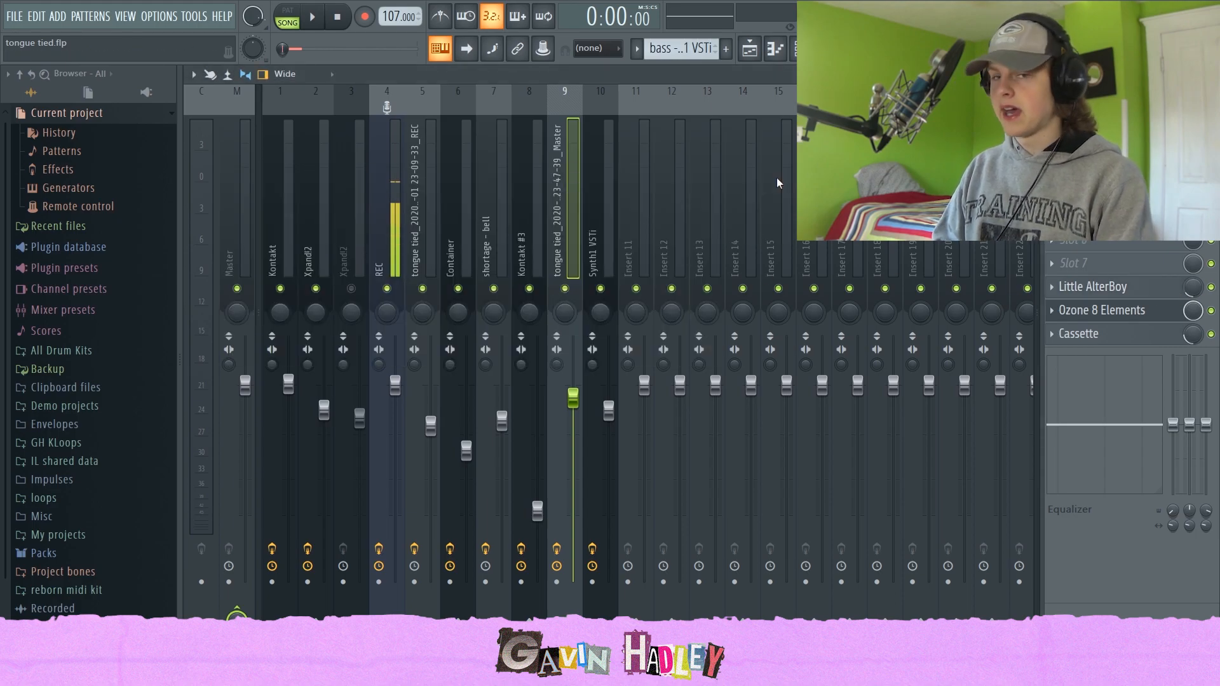
Clear the playlist's time selection over the first eight bars and audition the bounced Master clip from bar 1
key("F5")
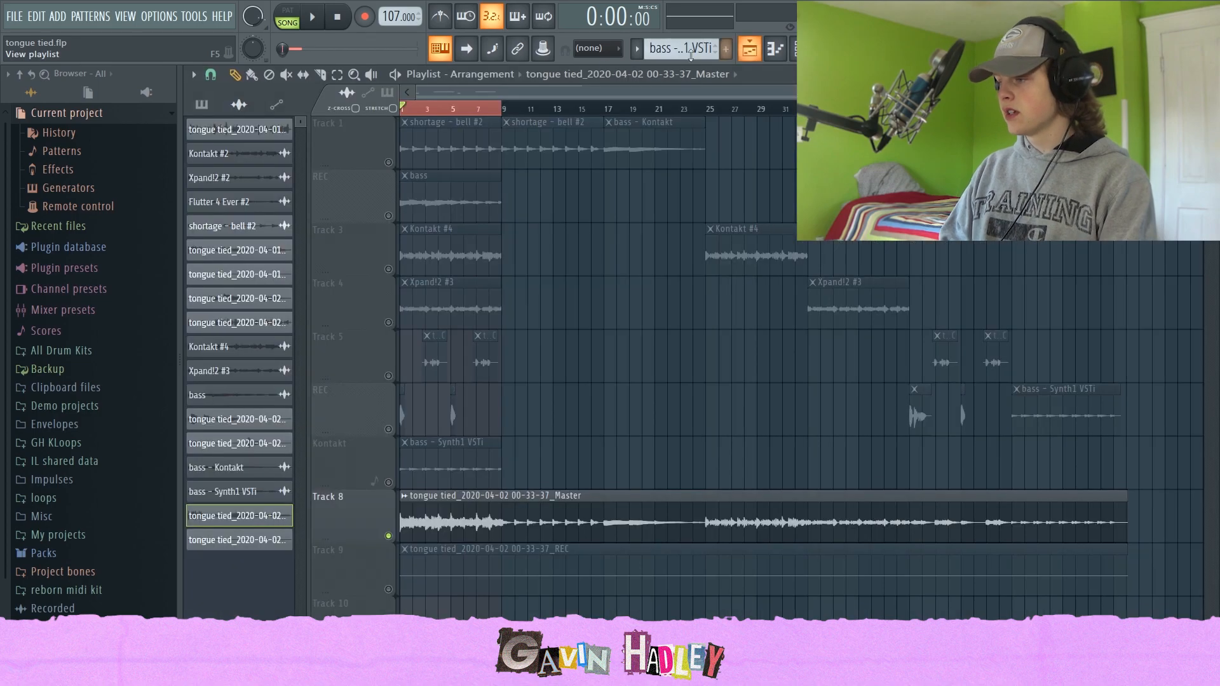
left_click(438, 108)
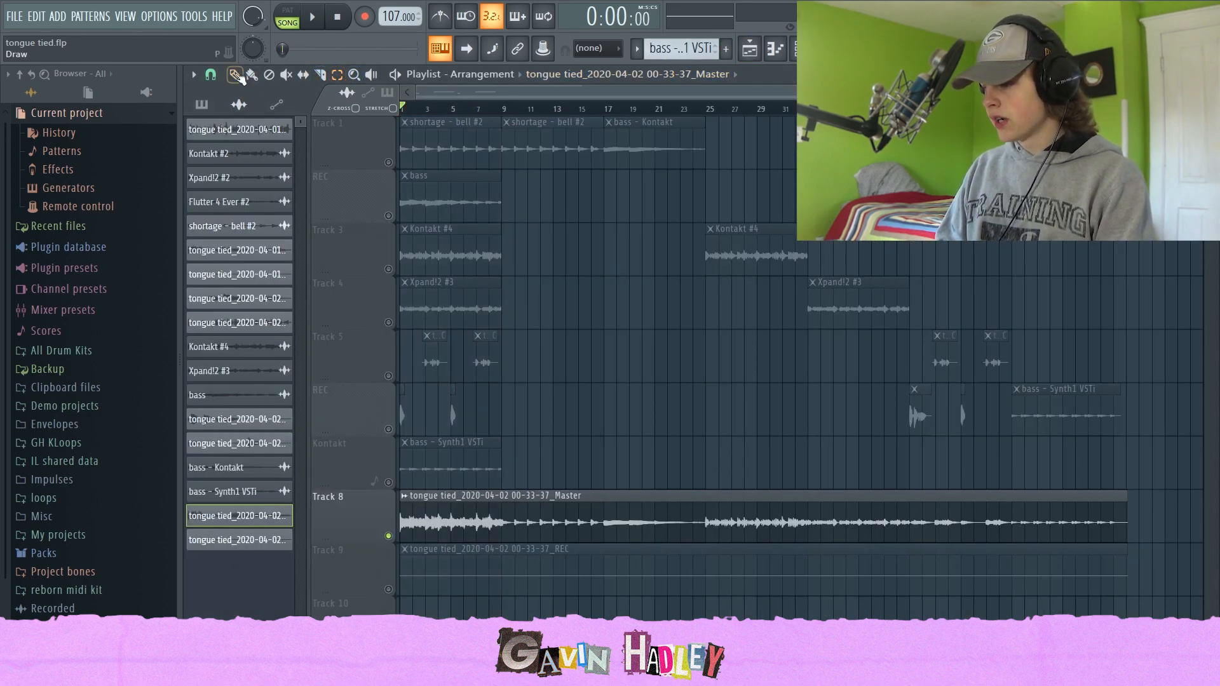
key("space")
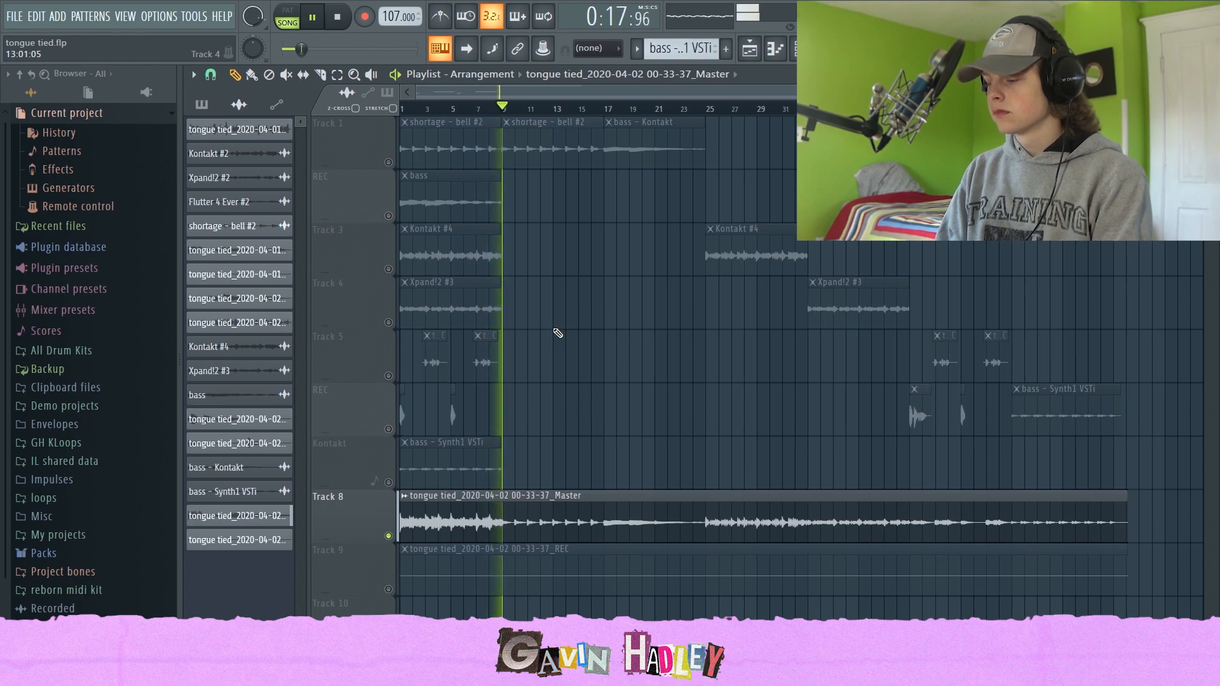
key("space")
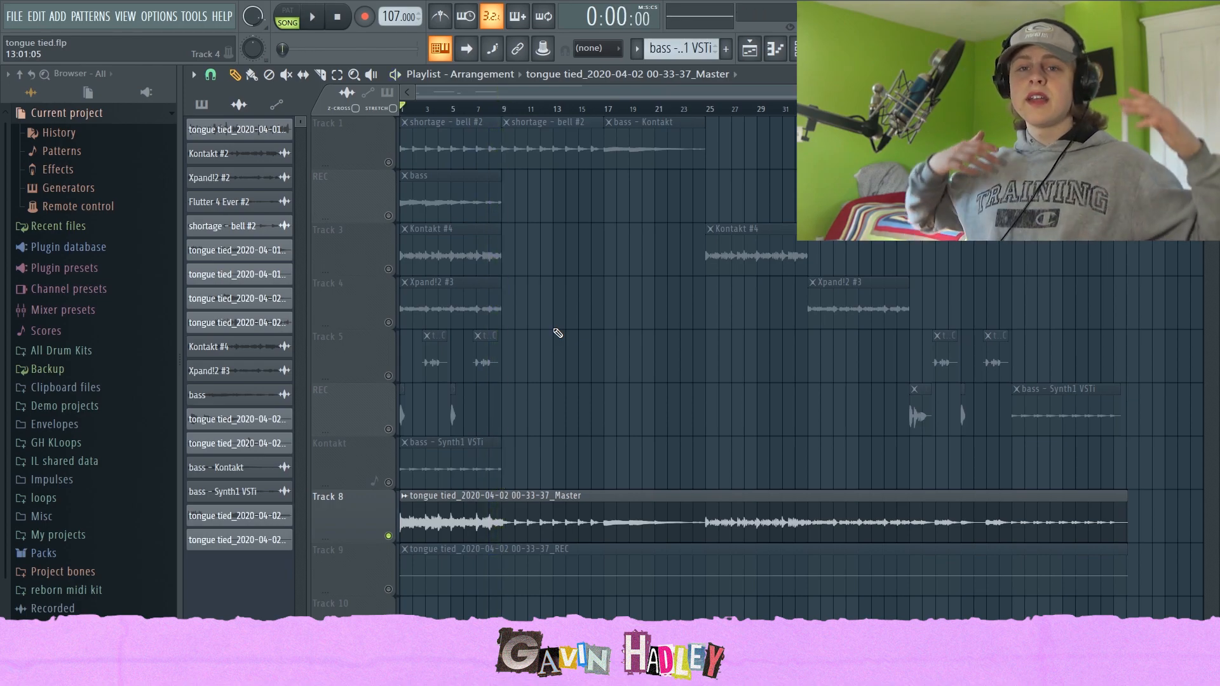